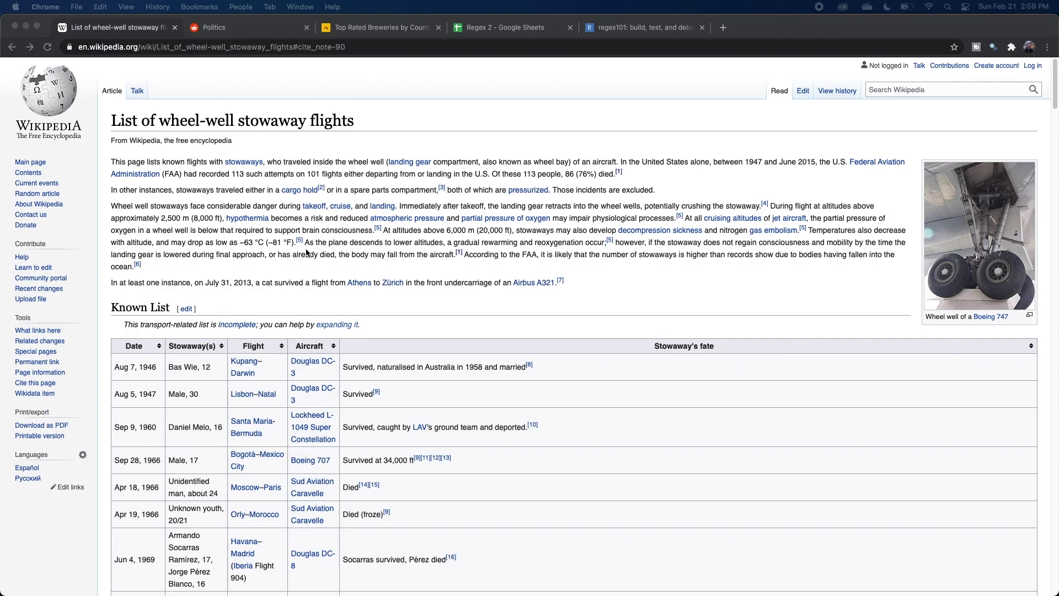
Sort the Wikipedia stowaway flights table by Date and select it from header to last row.
scroll(307, 253, down, 3)
click(159, 290)
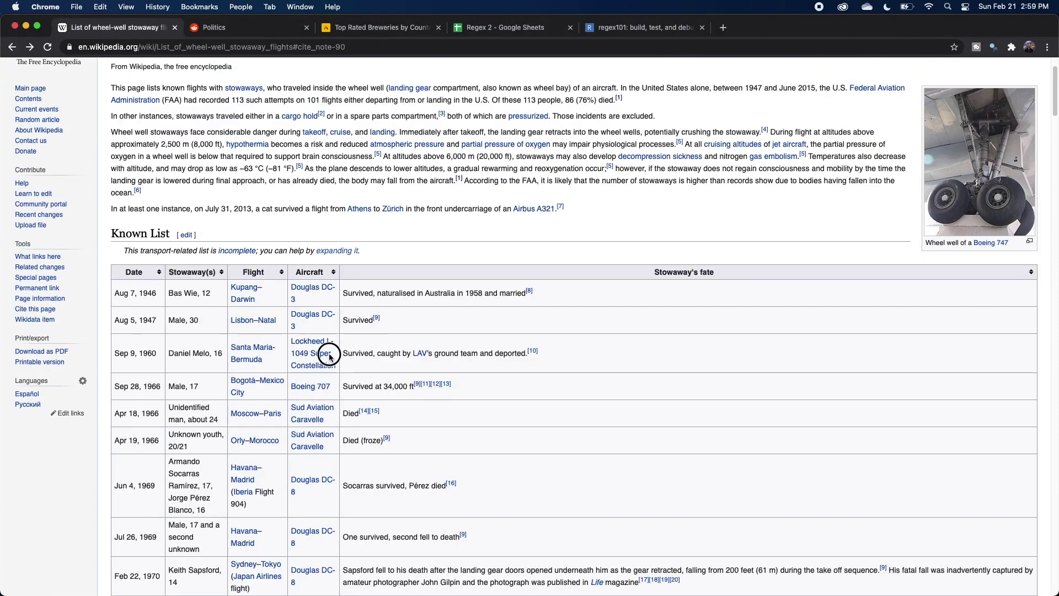
click(129, 276)
click(128, 275)
scroll(423, 312, down, 20)
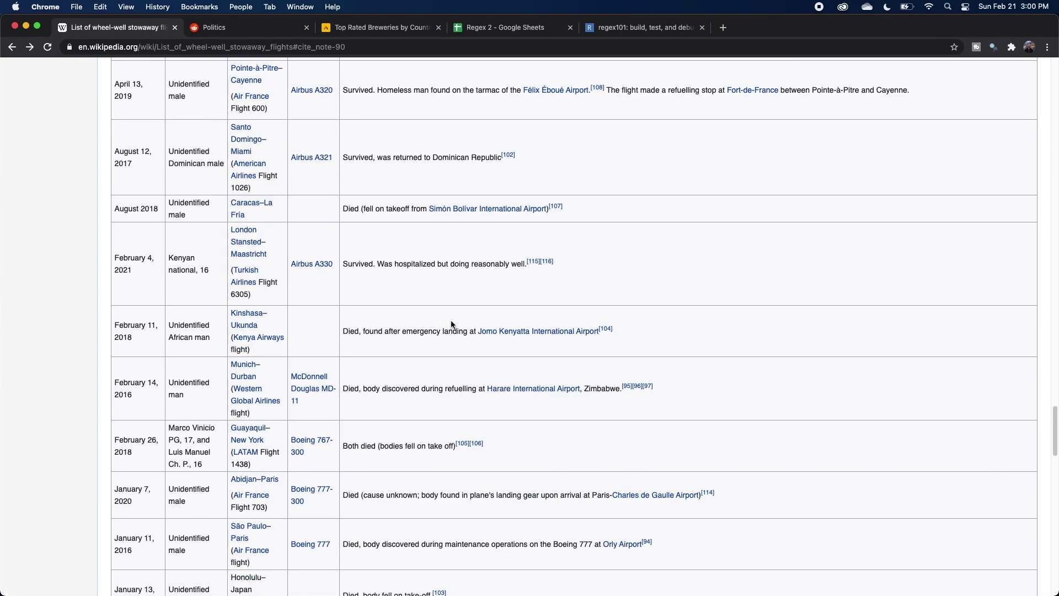
scroll(462, 326, down, 10)
drag(451, 324, 475, 295)
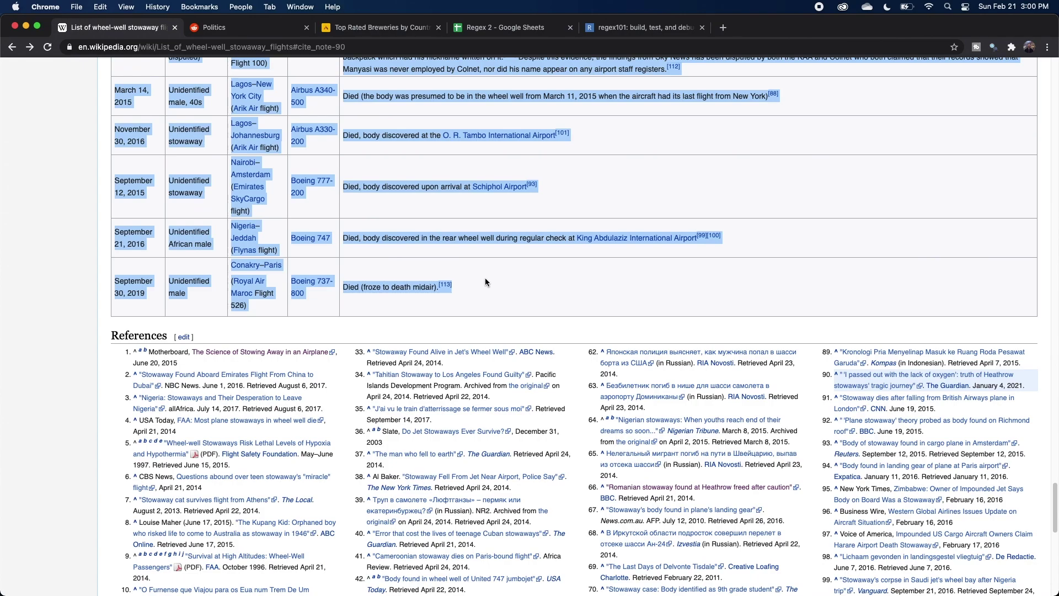
Paste the stowaway table into the Regex 2 sheet at A1 and widen the fate column.
click(513, 27)
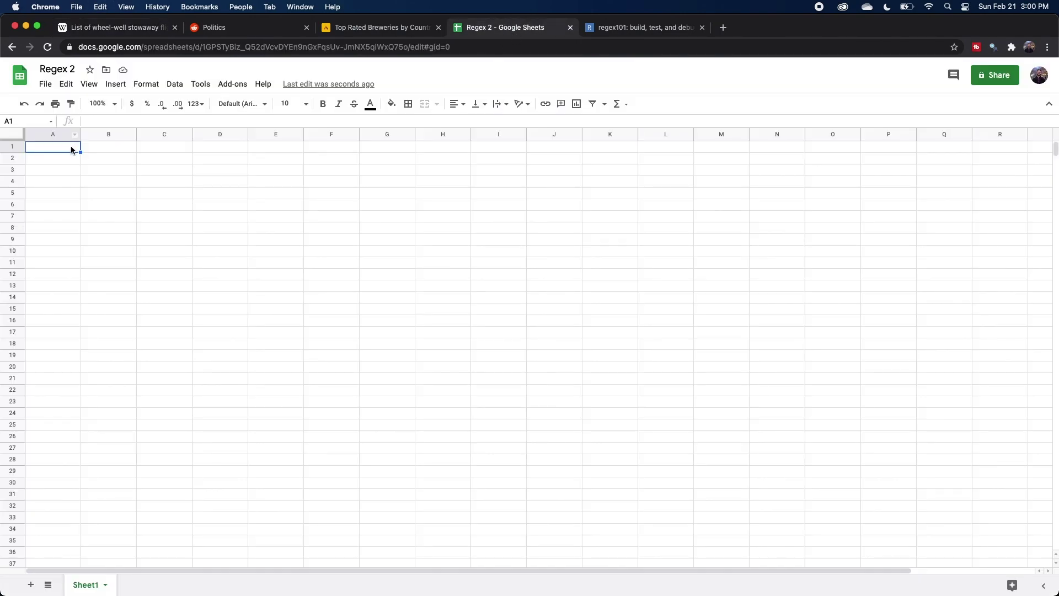
key(cmd+v)
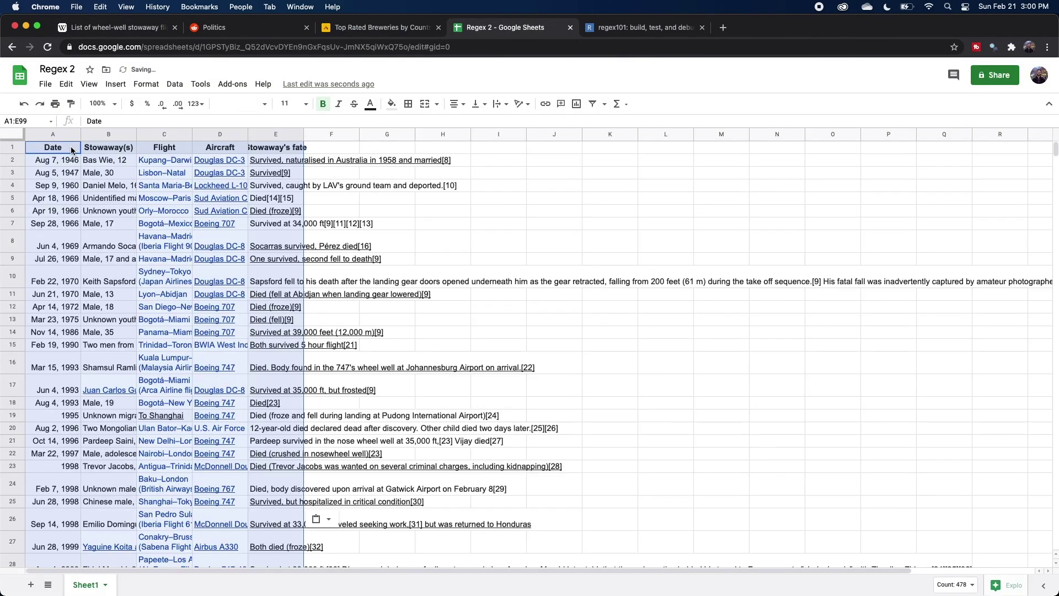
drag(304, 134, 455, 134)
Turn on text wrapping for columns B through E.
click(449, 147)
shift+click(130, 135)
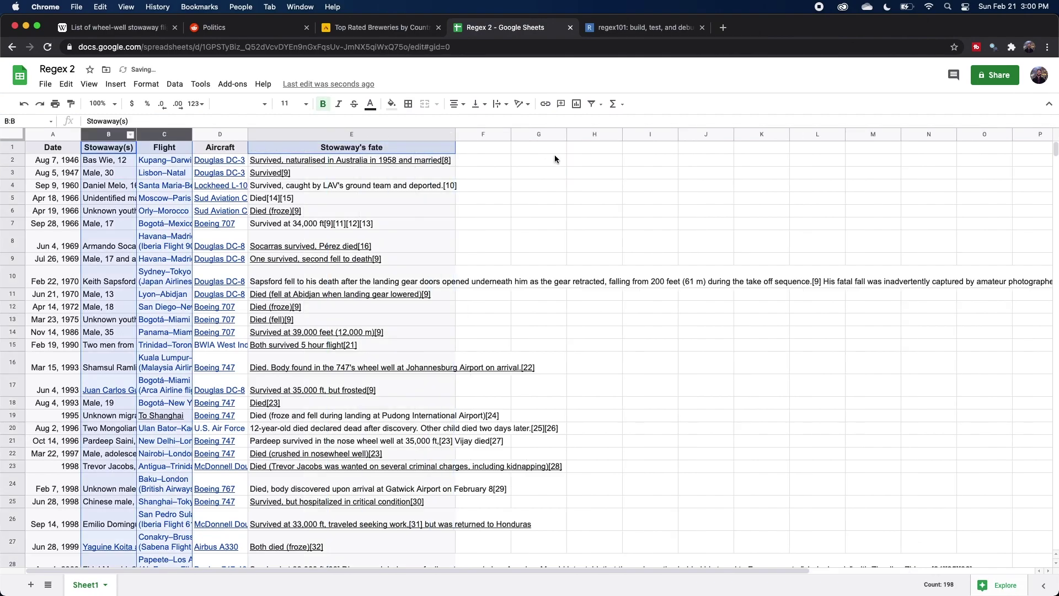
click(498, 103)
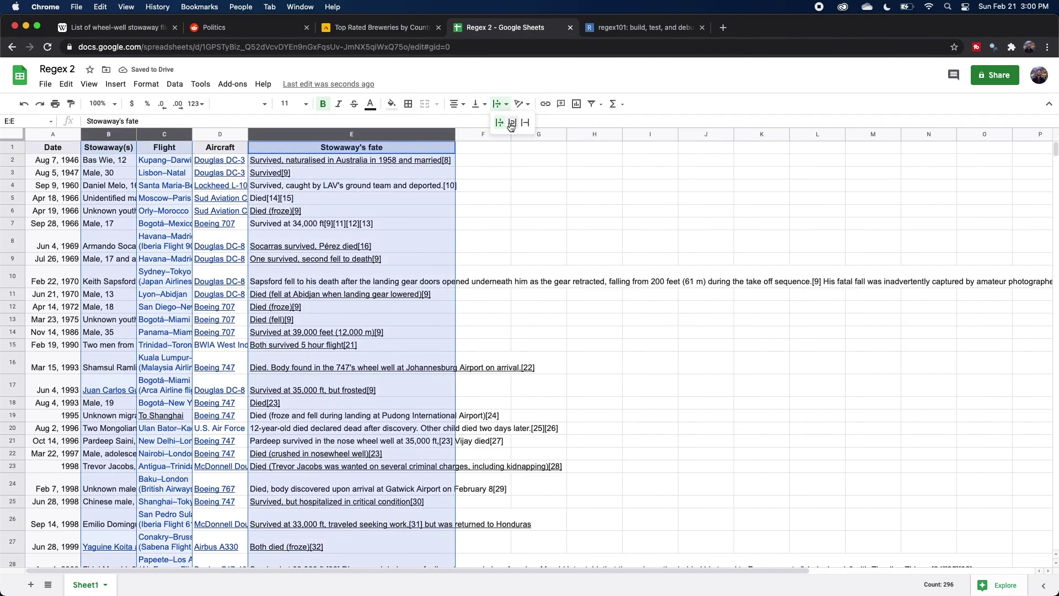
click(513, 122)
click(485, 164)
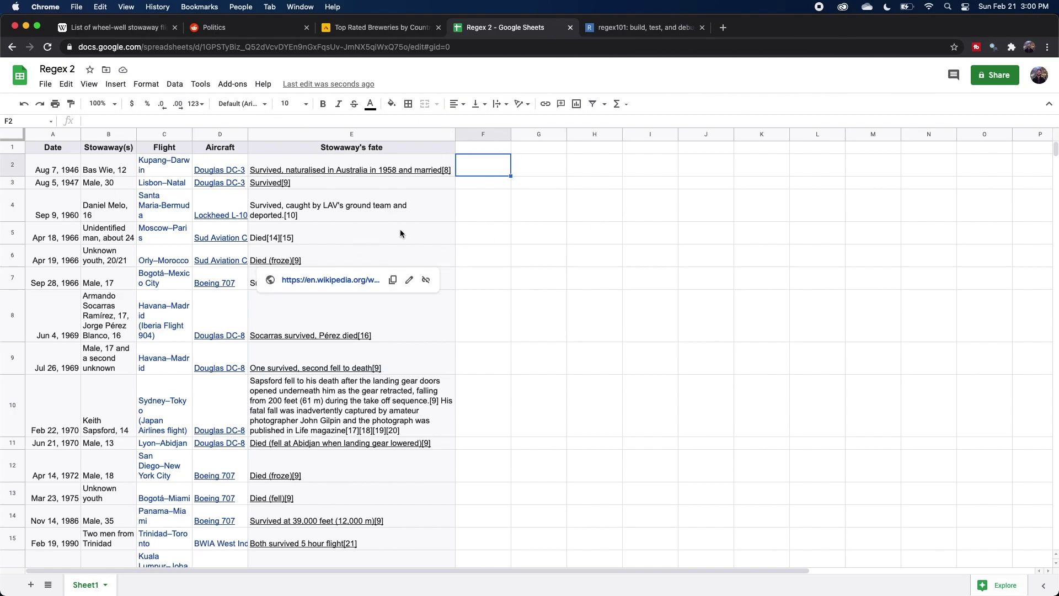
Head column F 'Survived' and look over the long stowaway entry in row 8.
click(487, 150)
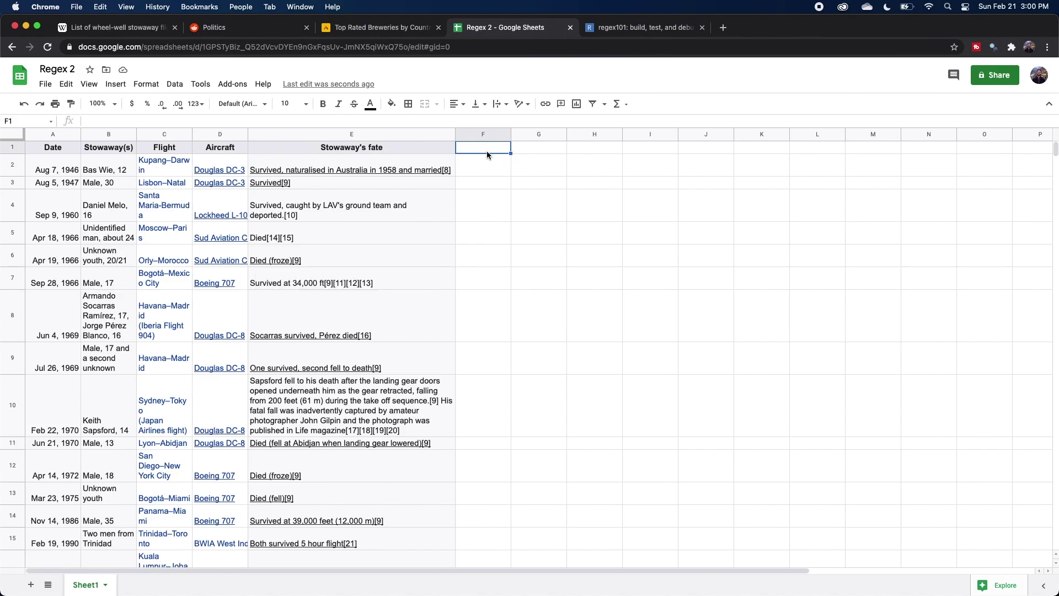
text(Survived)
key(Return)
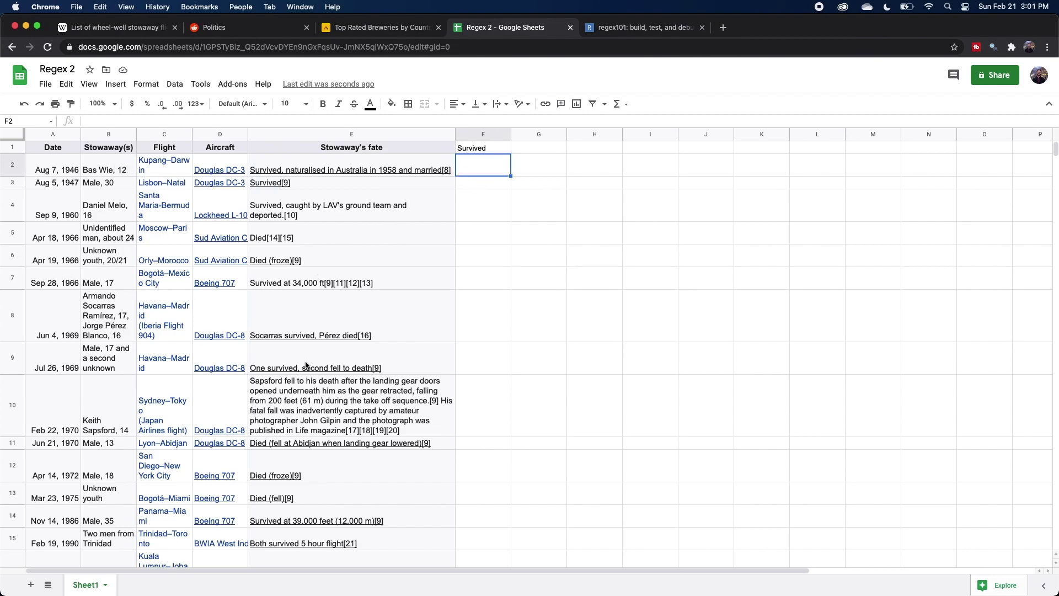
click(108, 325)
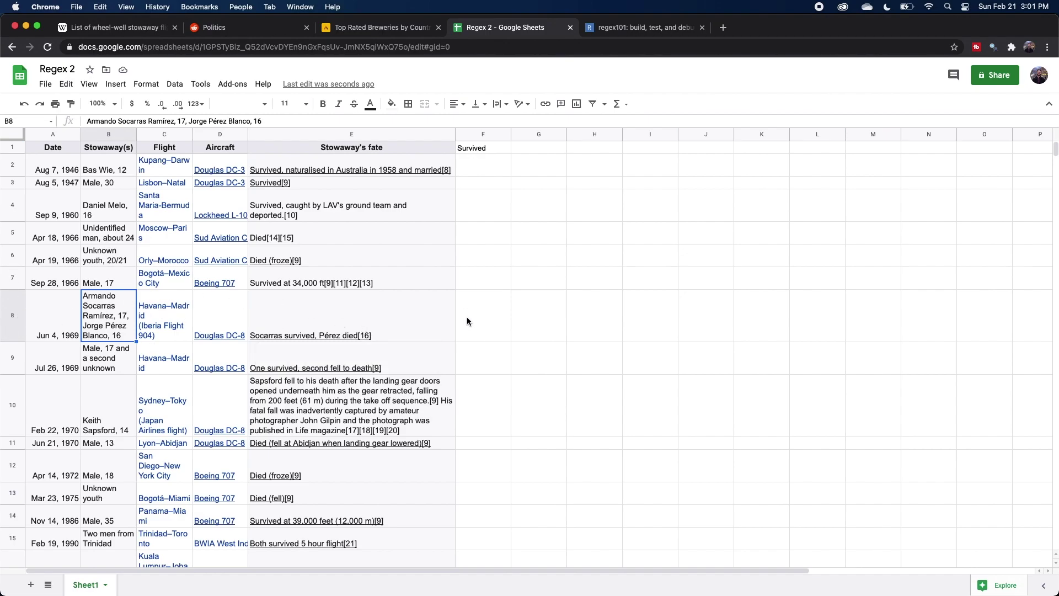
mouse_move(416, 322)
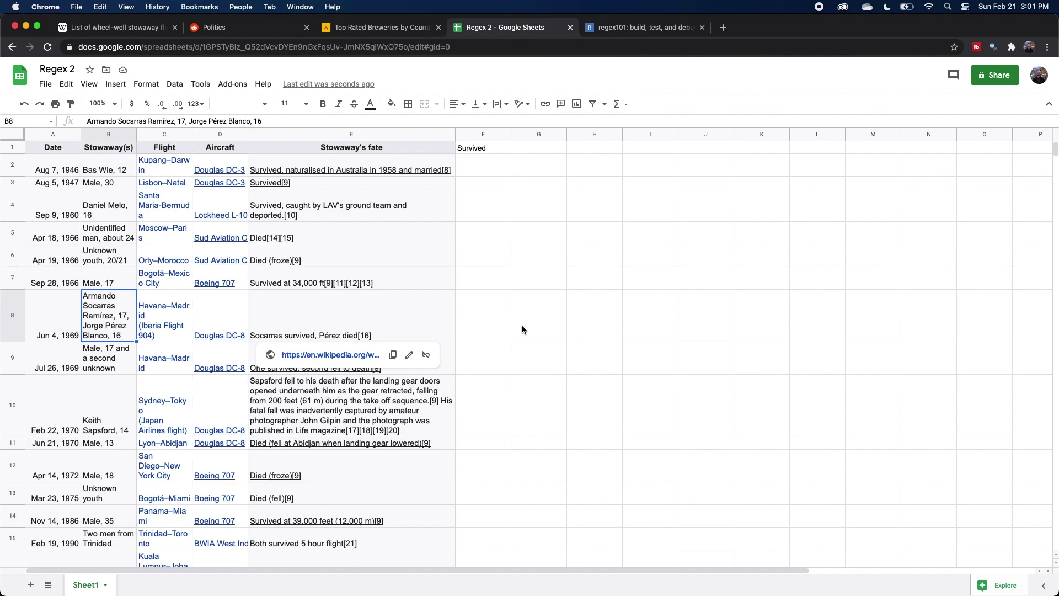
click(496, 325)
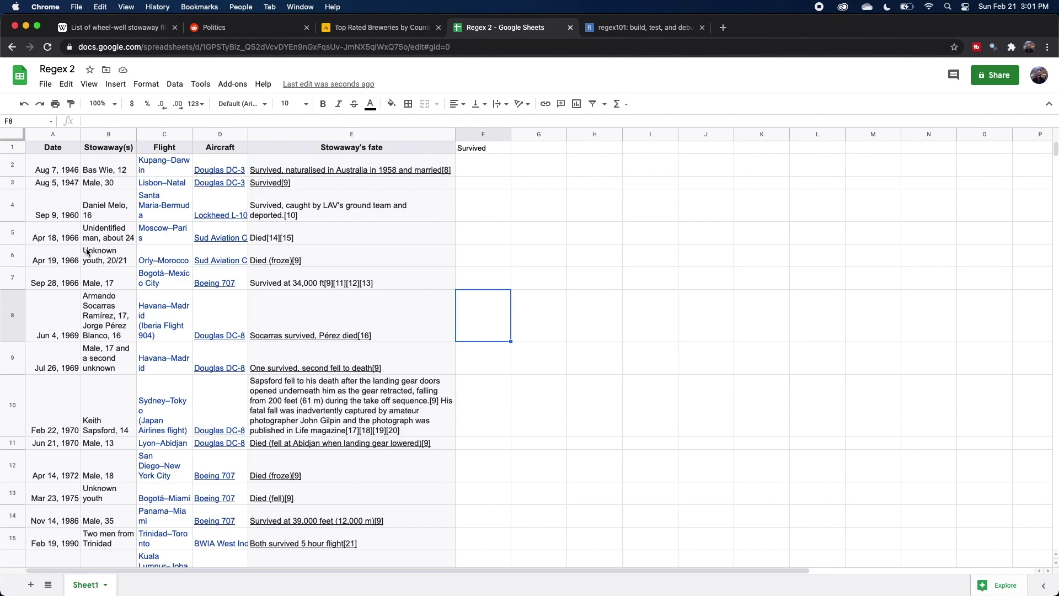
Enter =REGEXMATCH(E2, "[Ss]urvived") in F2 and fill it down column F.
click(481, 165)
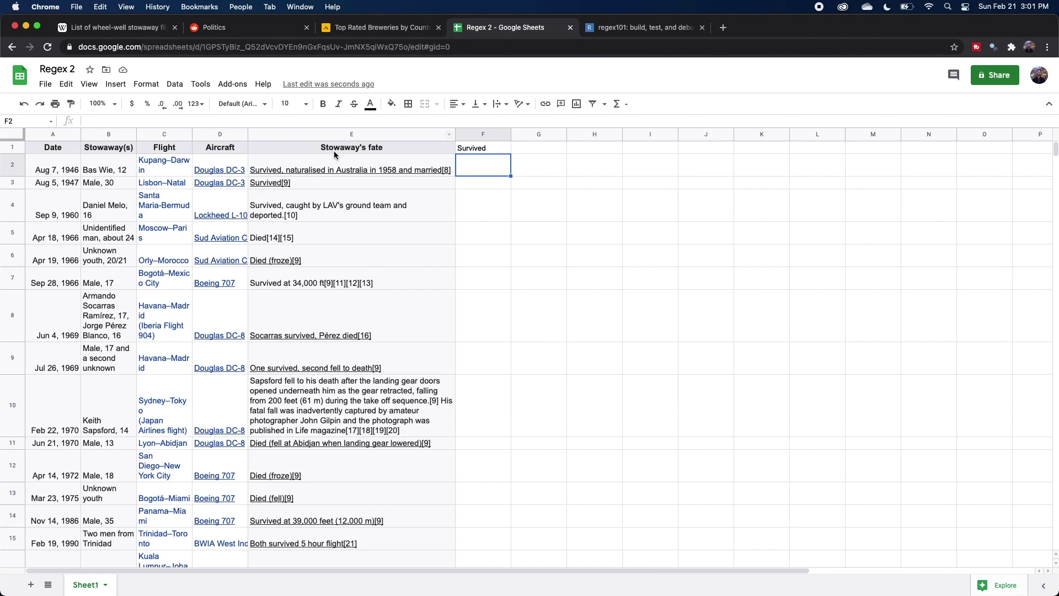
mouse_move(294, 173)
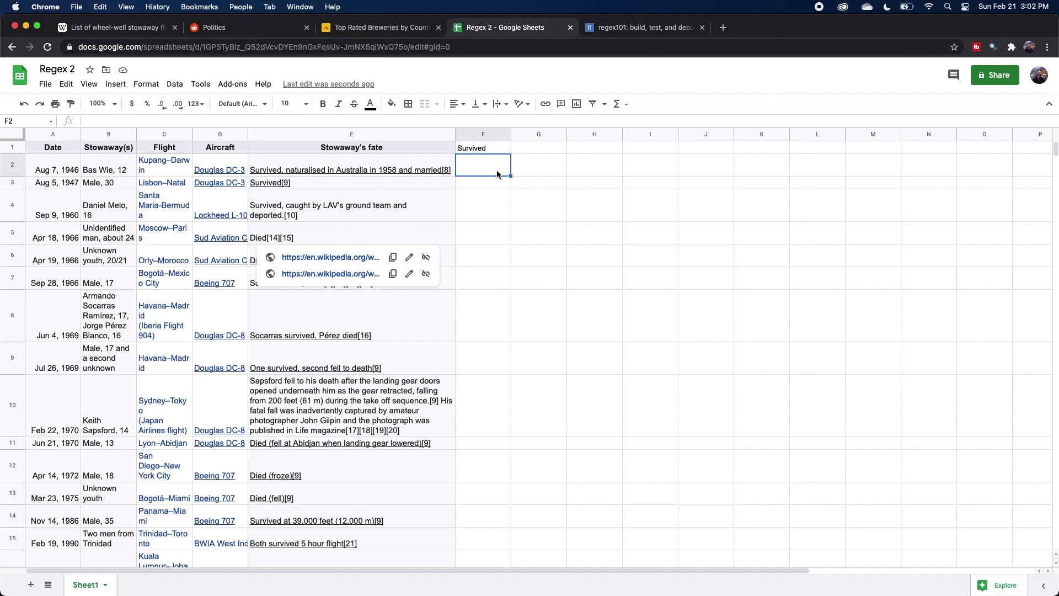
text(=REGEXMATCH()
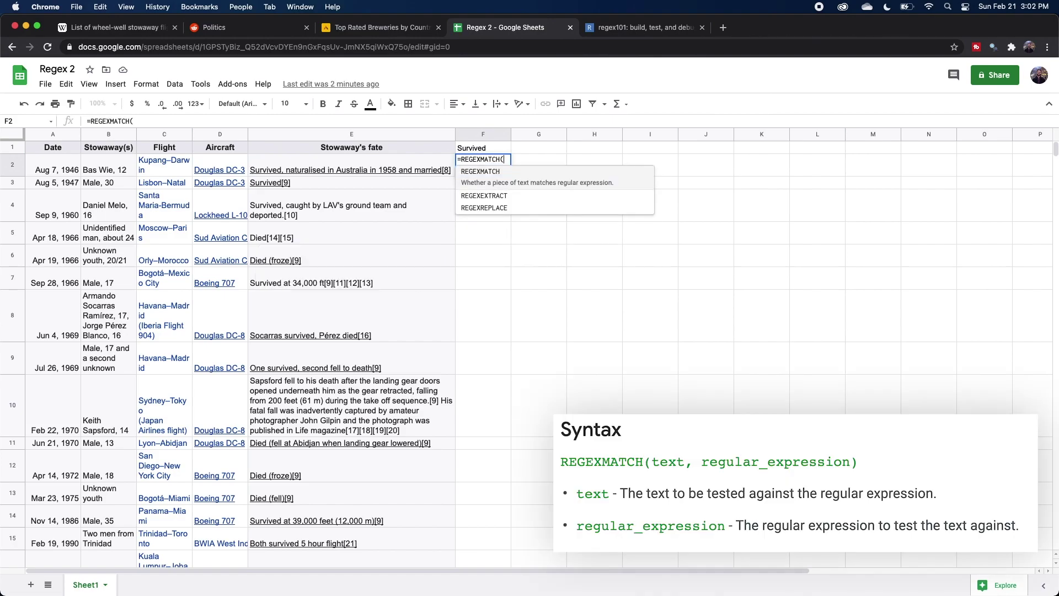
click(339, 167)
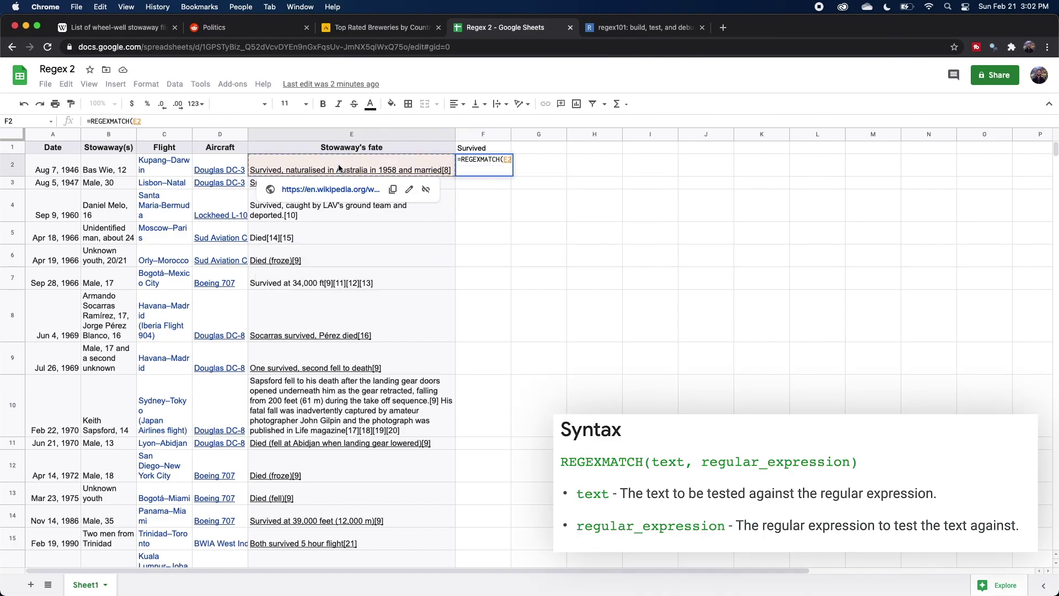
text(, "[S)
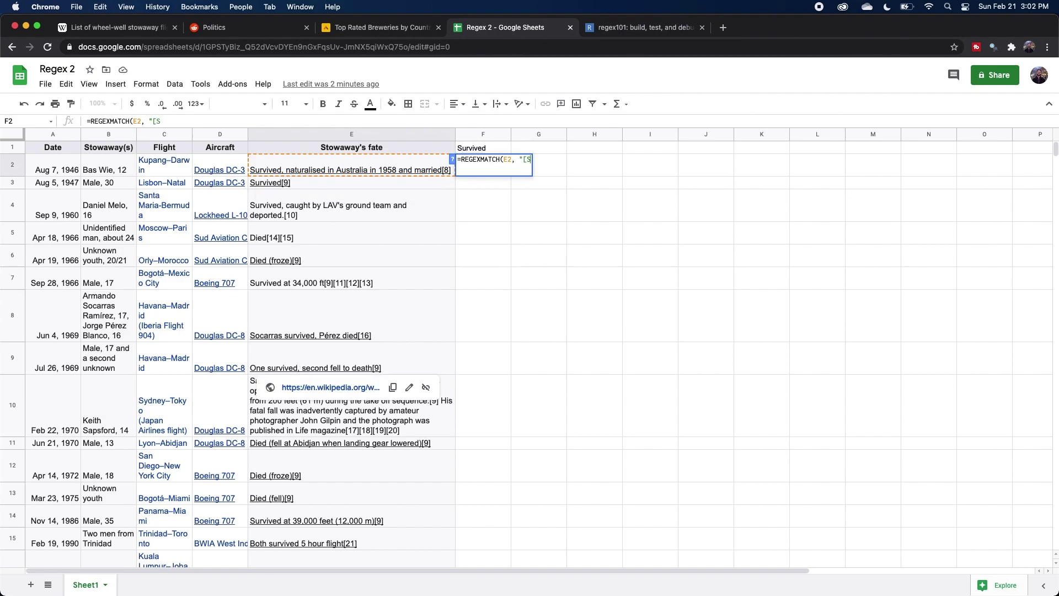
text(s])
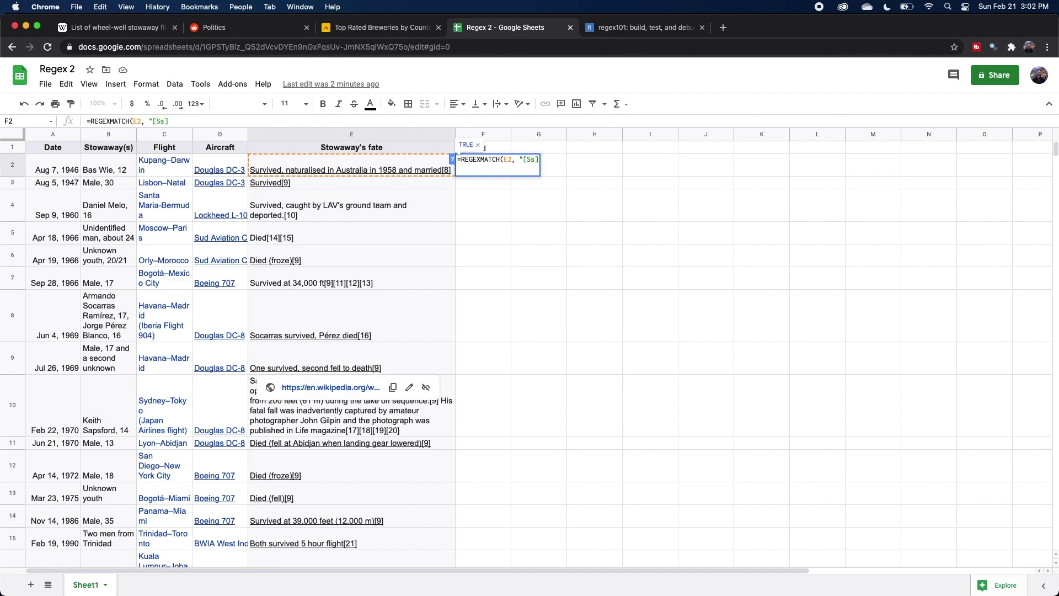
text(urvived")
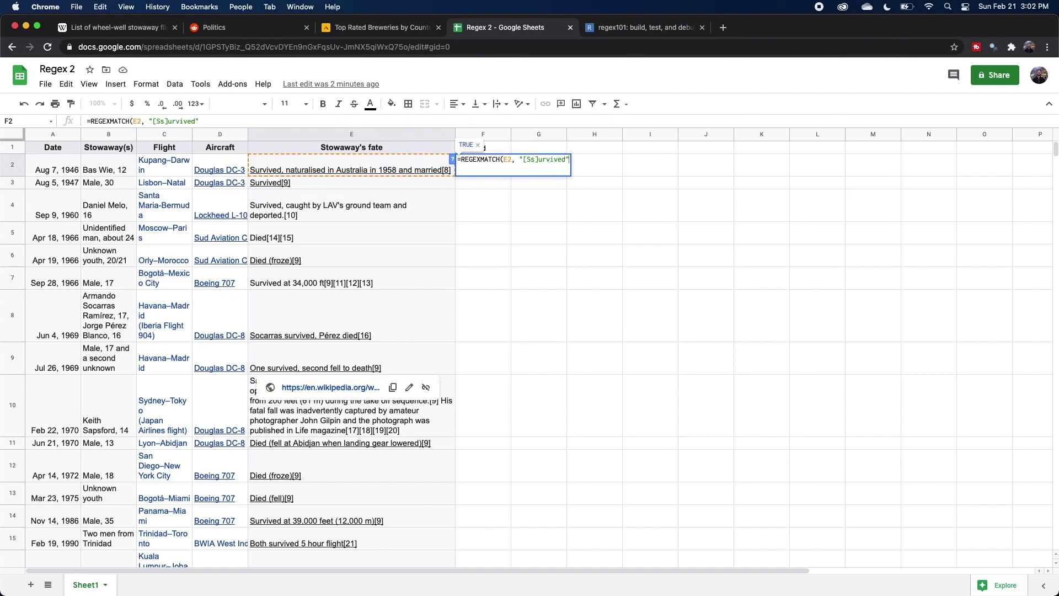
key(Return)
key(super+Return)
drag(505, 235, 509, 256)
scroll(481, 501, down, 10)
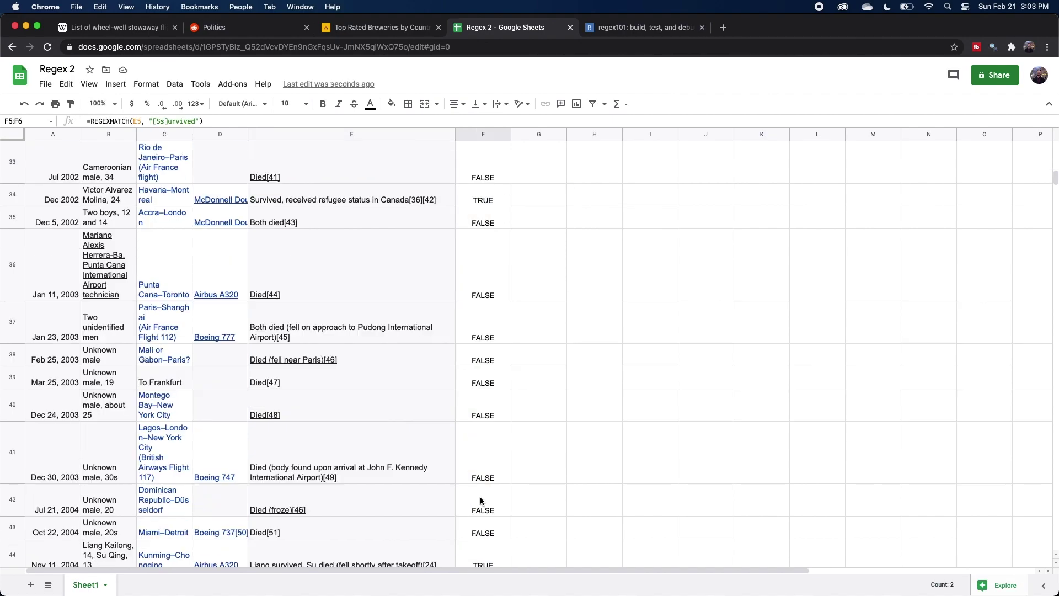
scroll(481, 501, down, 10)
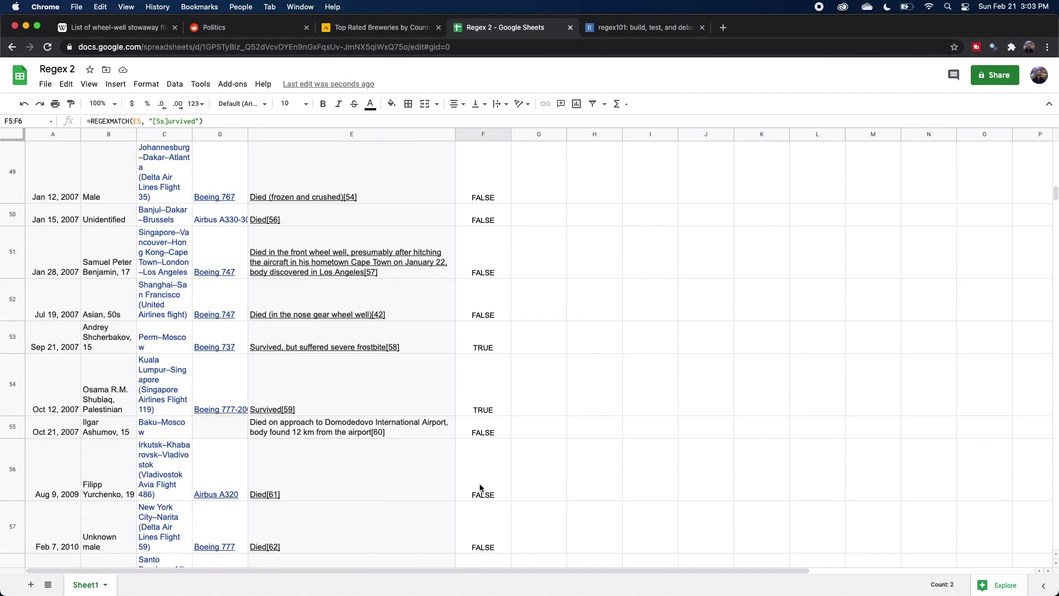
Add an 'Age' header in cell G1.
scroll(516, 461, up, 20)
click(539, 148)
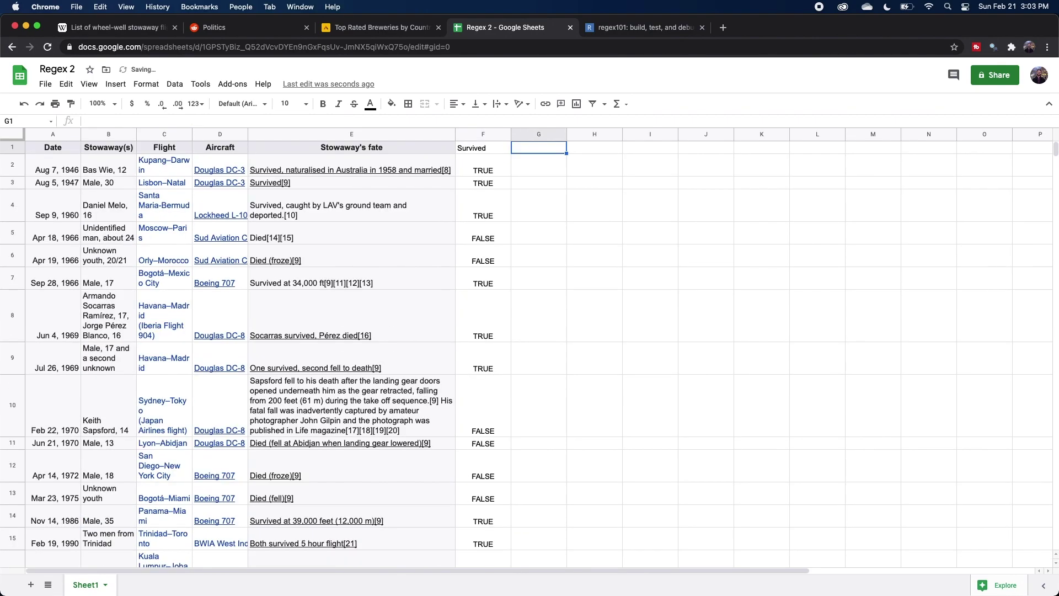
text(Age)
key(Return)
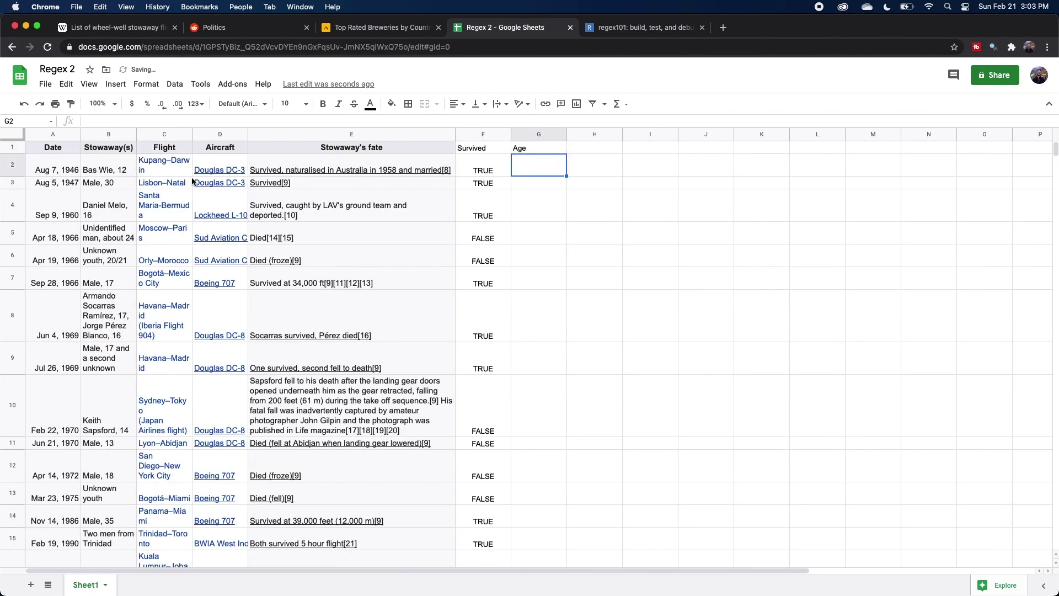
key(Left)
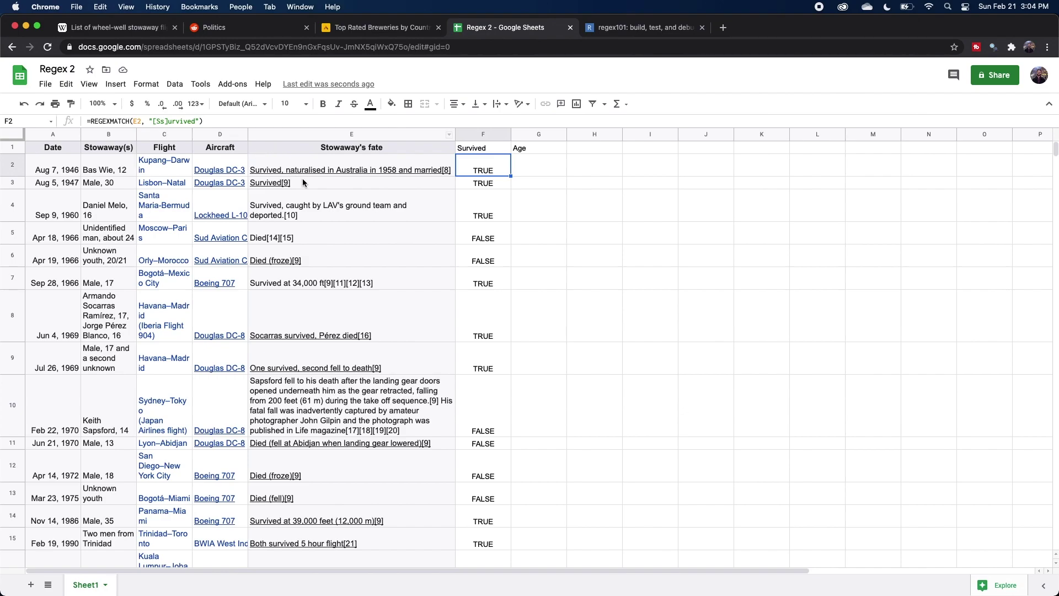
Fill column G with =REGEXEXTRACT(B2, "\d+") and check the #N/A result in G13.
click(538, 168)
text(=regex)
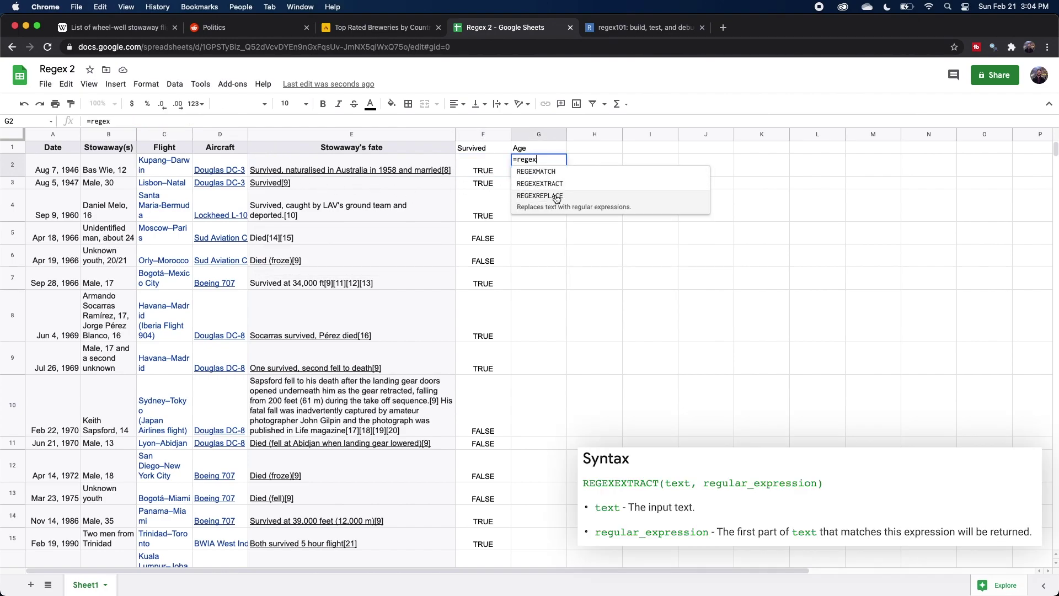
click(598, 193)
click(118, 172)
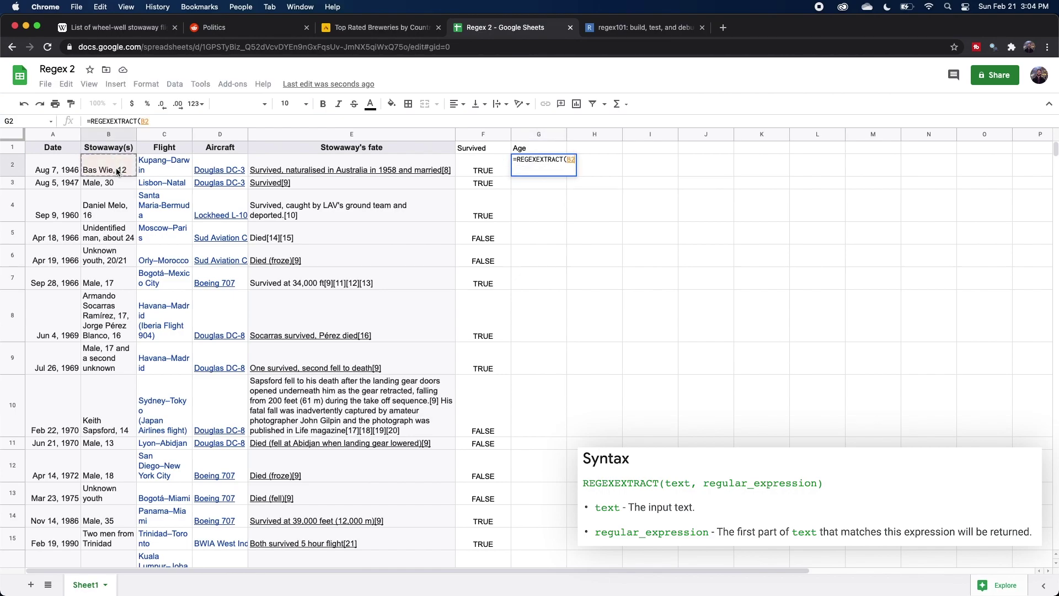
text(, )
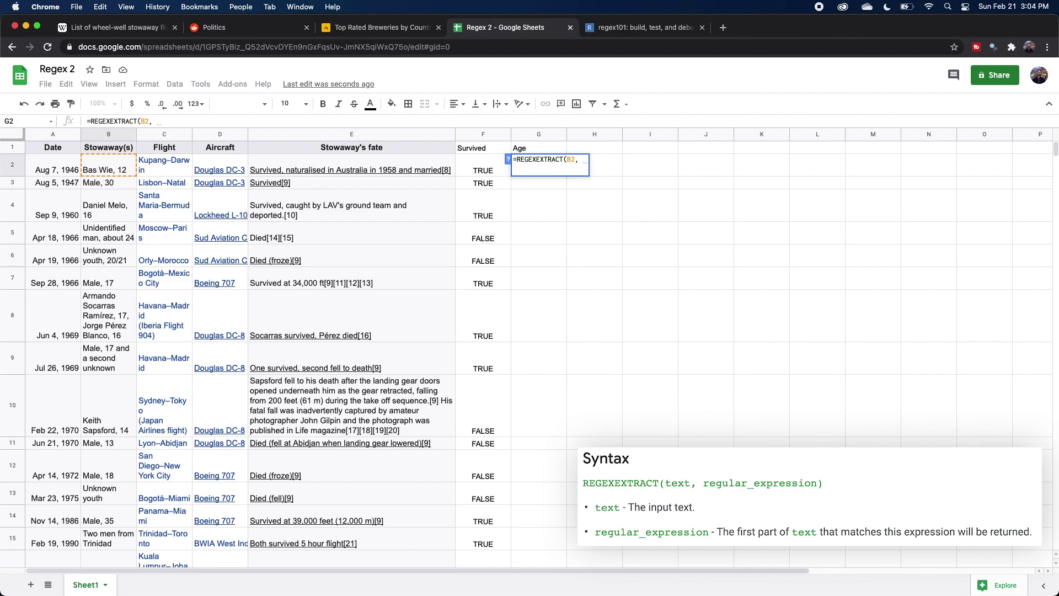
text(")
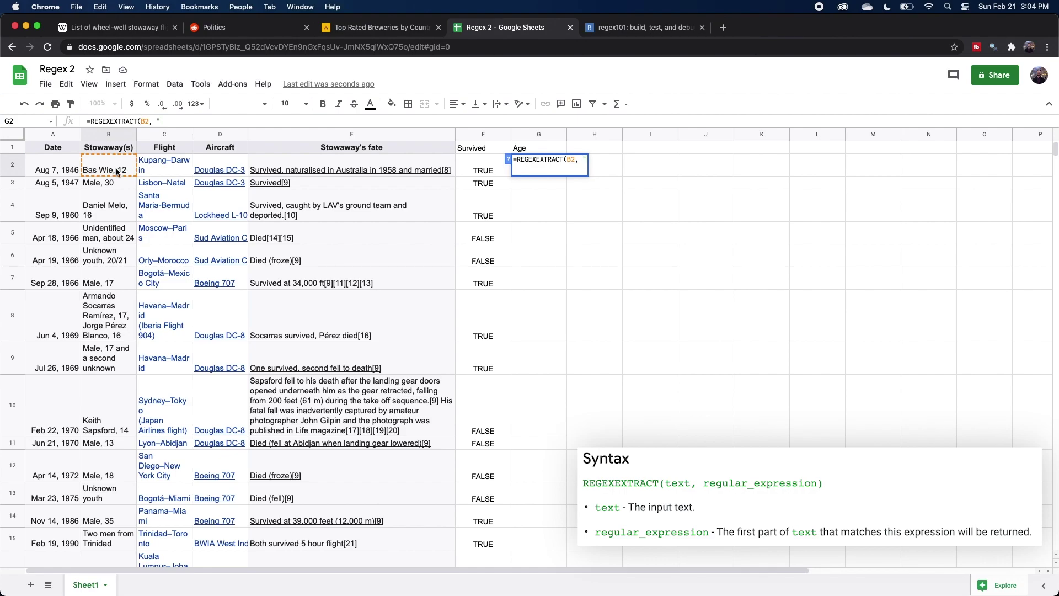
text(\d+"))
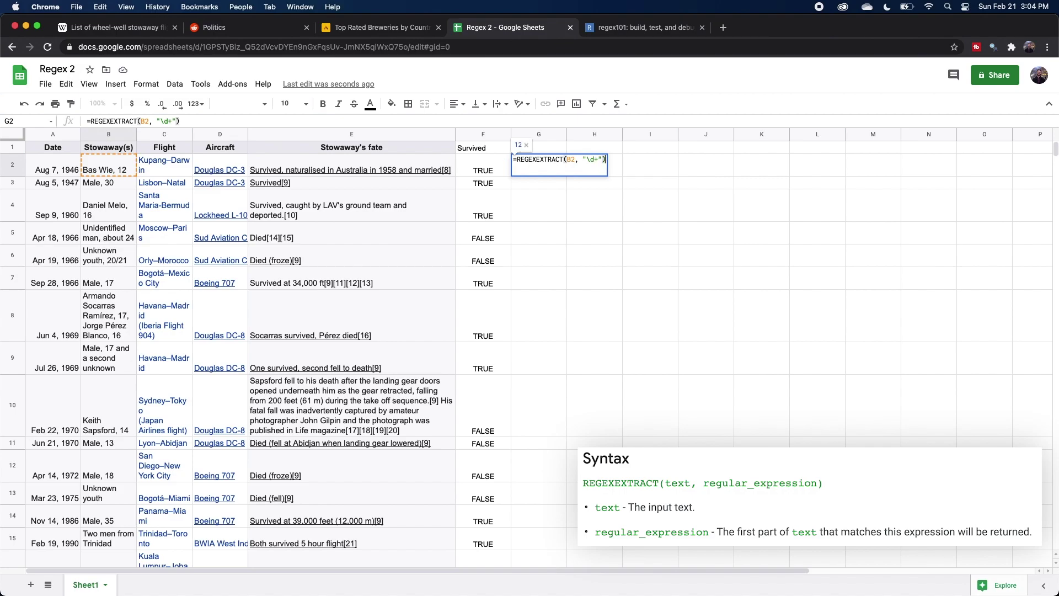
key(alt+Return)
key(Return)
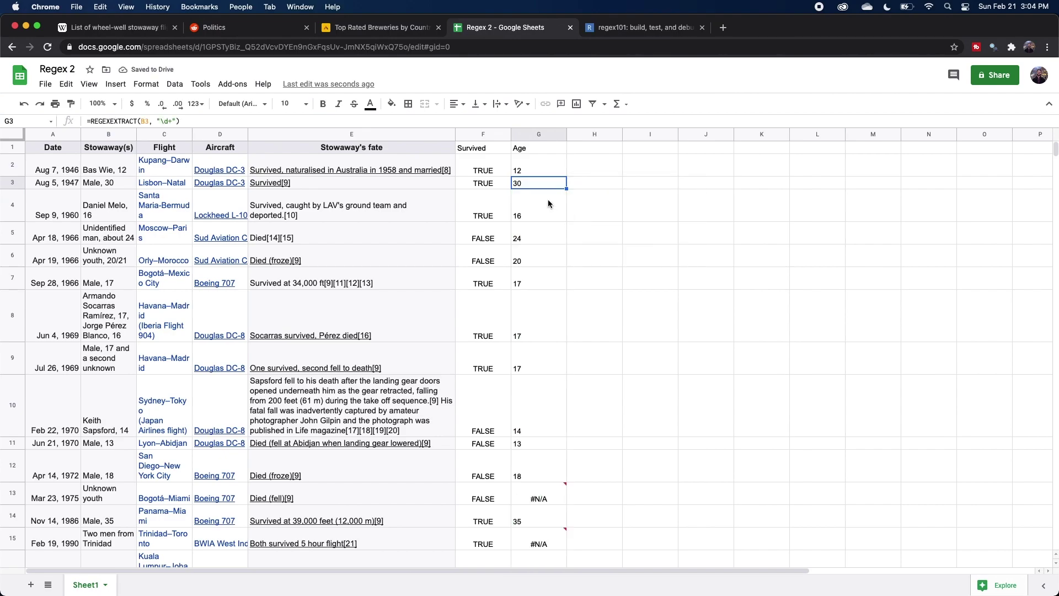
scroll(496, 265, down, 2)
click(541, 449)
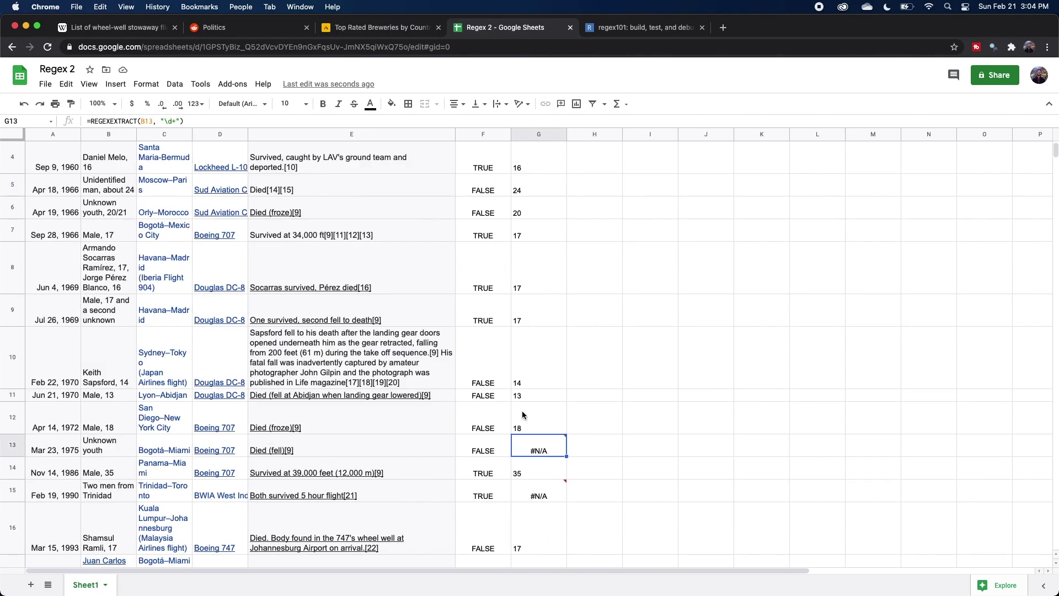
scroll(552, 409, up, 2)
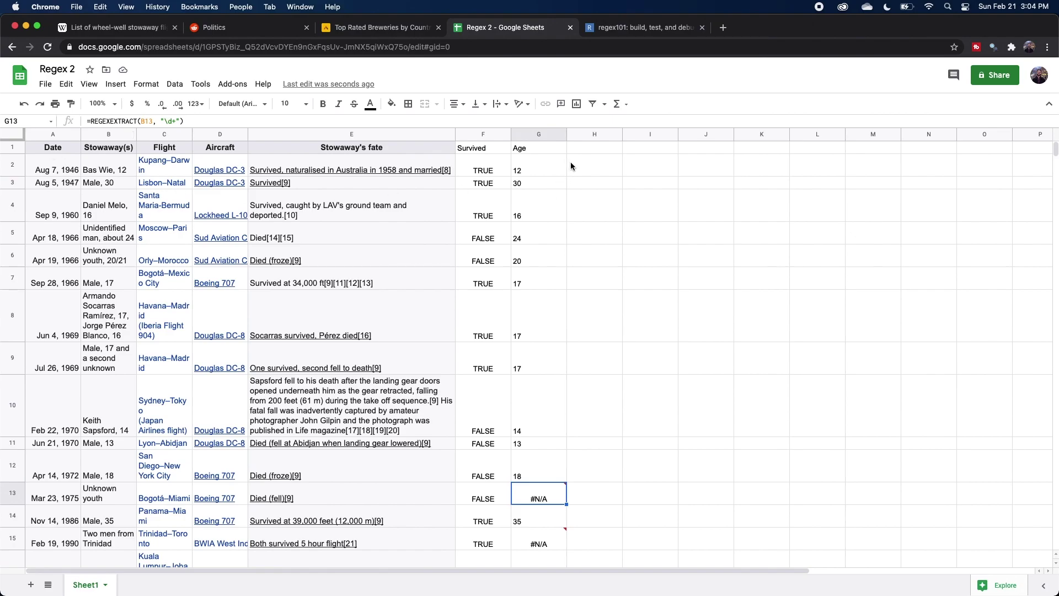
click(591, 152)
Head column H 'Year' and enter =REGEXEXTRACT(A2, "\d{4}") in H2.
text(Year)
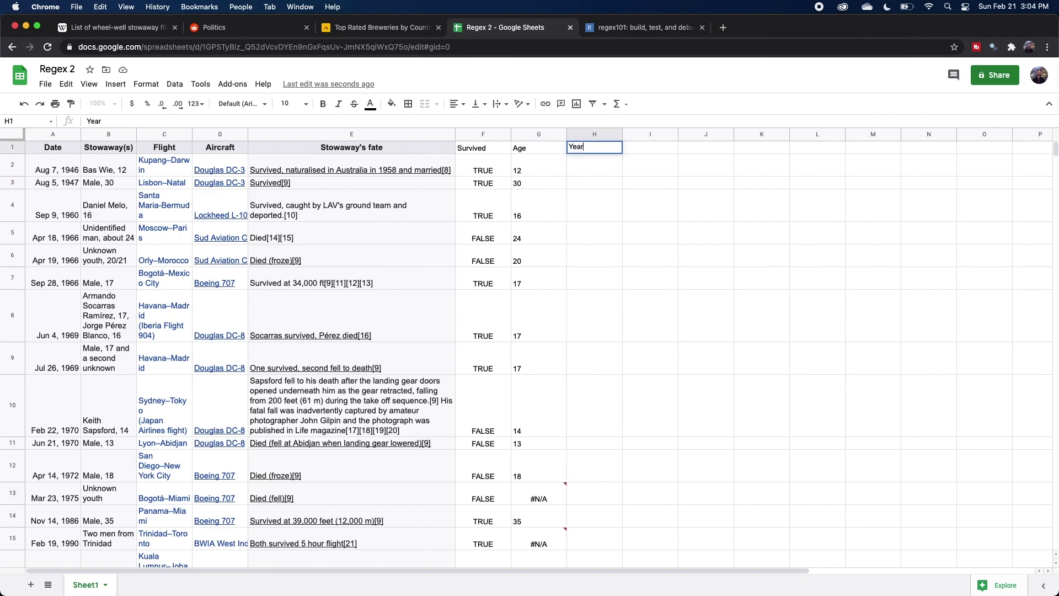
key(Return)
text(=regex)
key(Down)
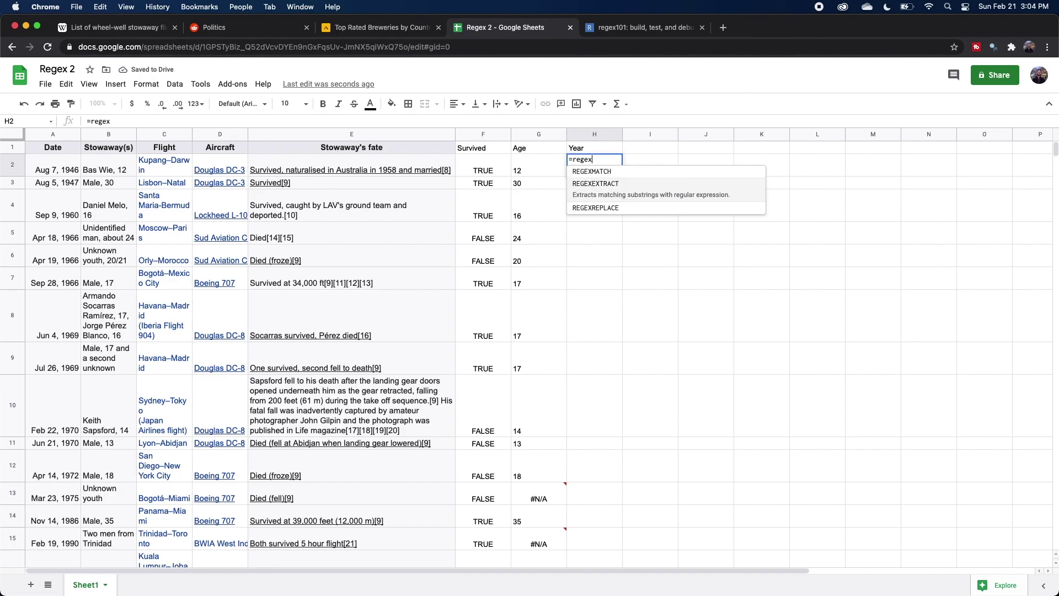
key(Tab)
click(59, 167)
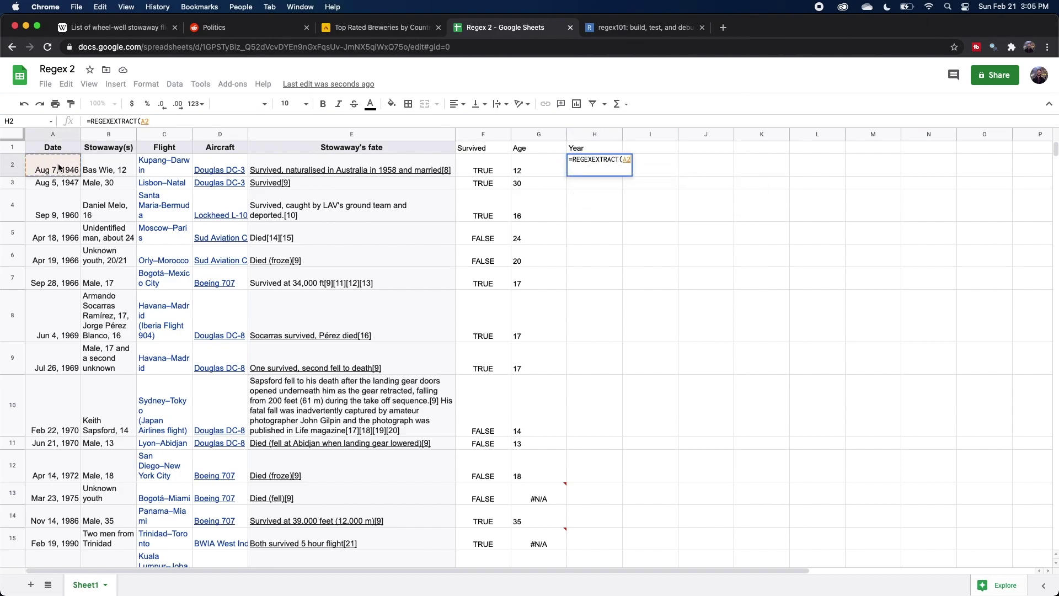
text(, "\d{)
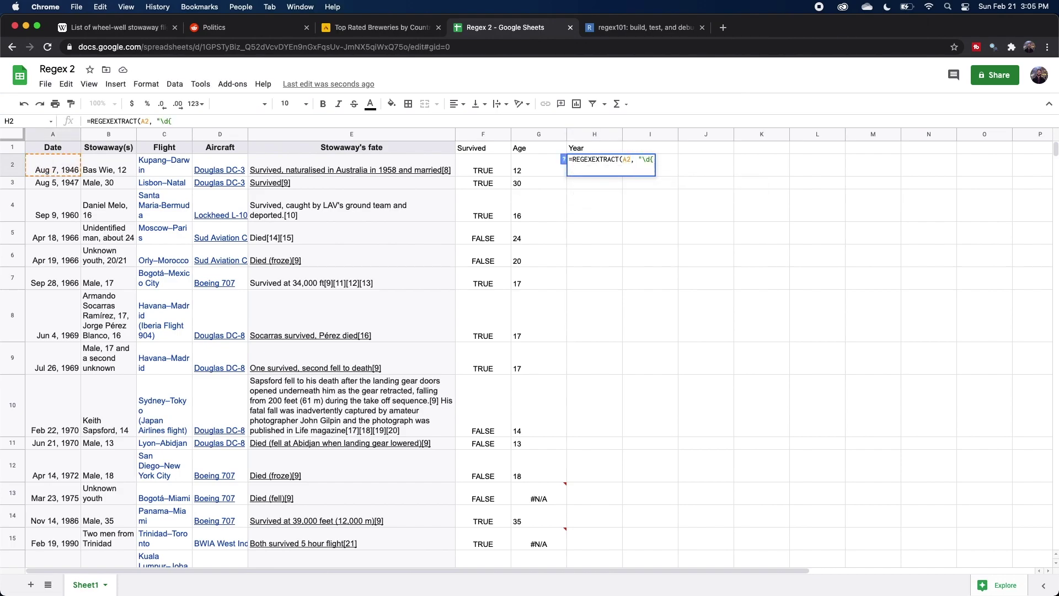
text(4}"))
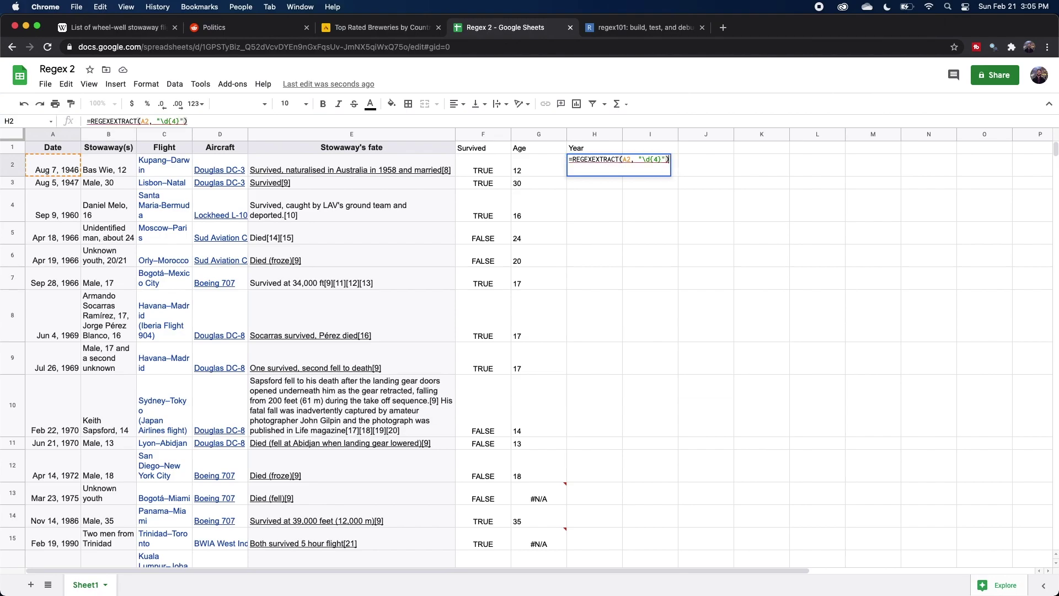
key(Return)
mouse_move(592, 172)
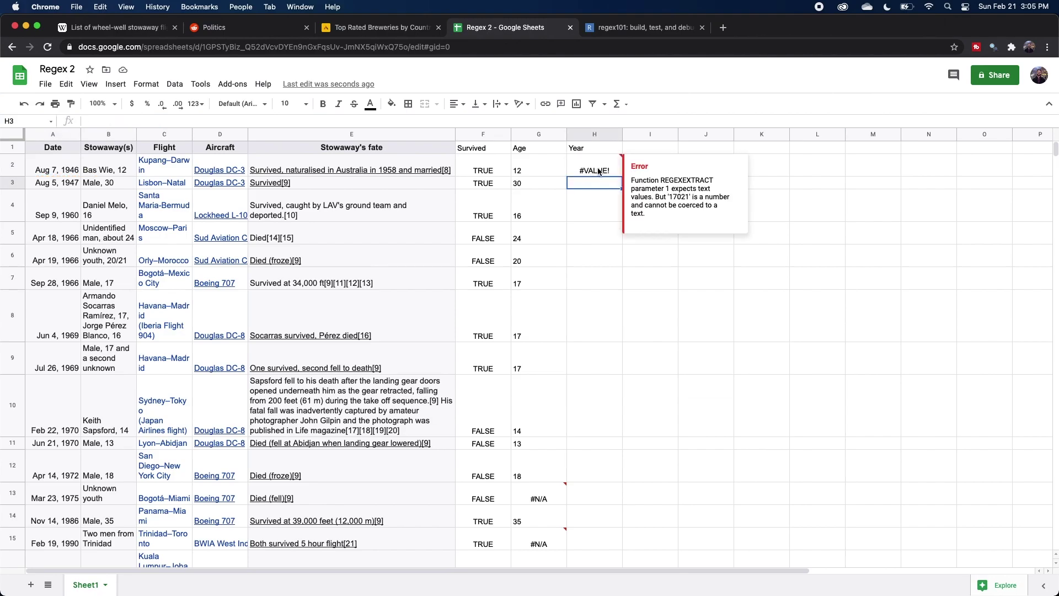
Format the Date column as plain text and fill the year formula down column H.
click(41, 135)
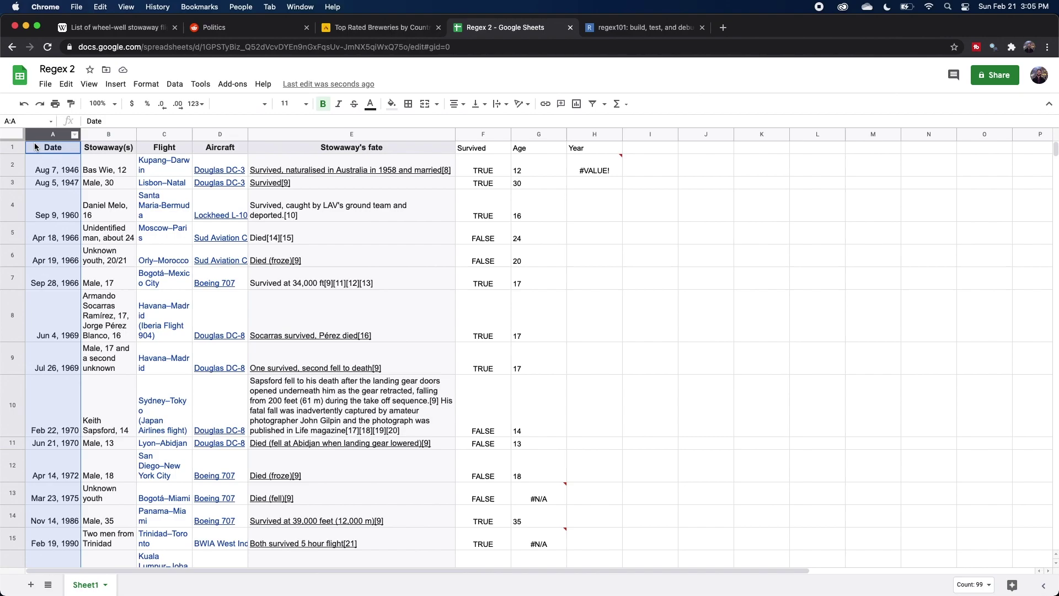
click(146, 84)
mouse_move(174, 130)
click(320, 154)
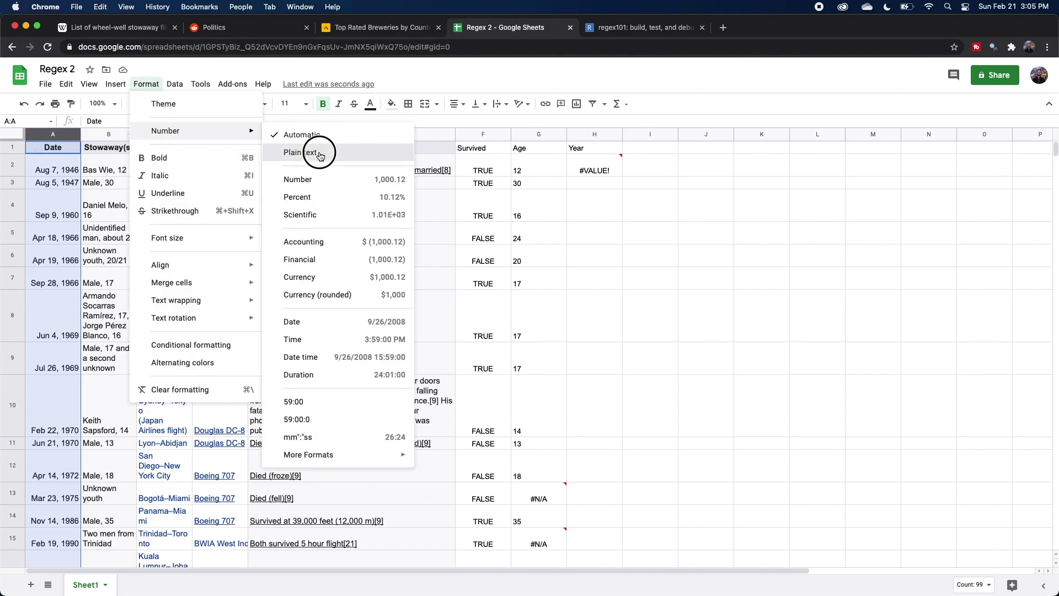
click(607, 171)
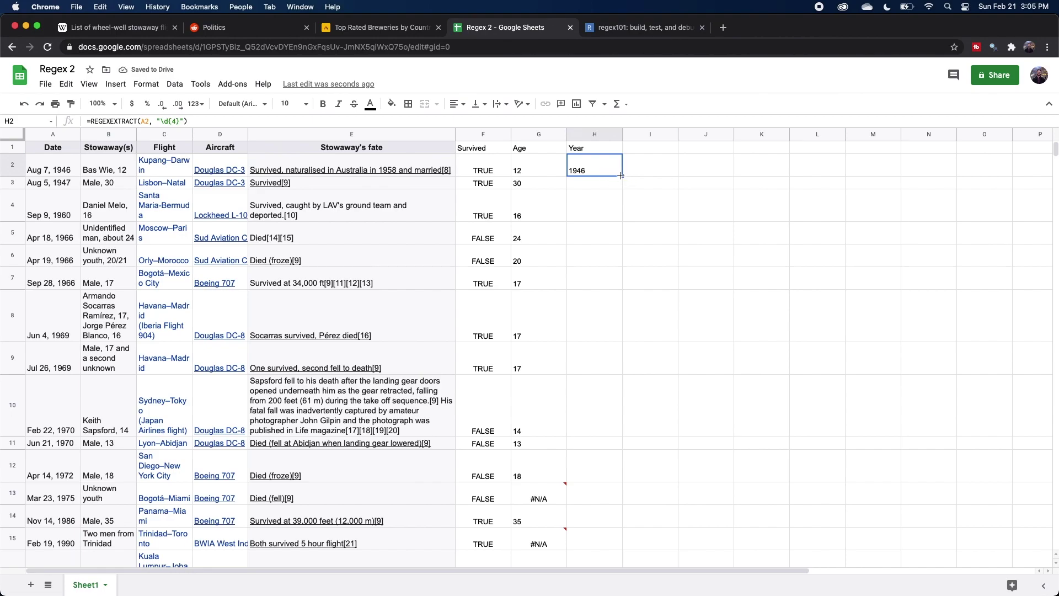
double_click(622, 177)
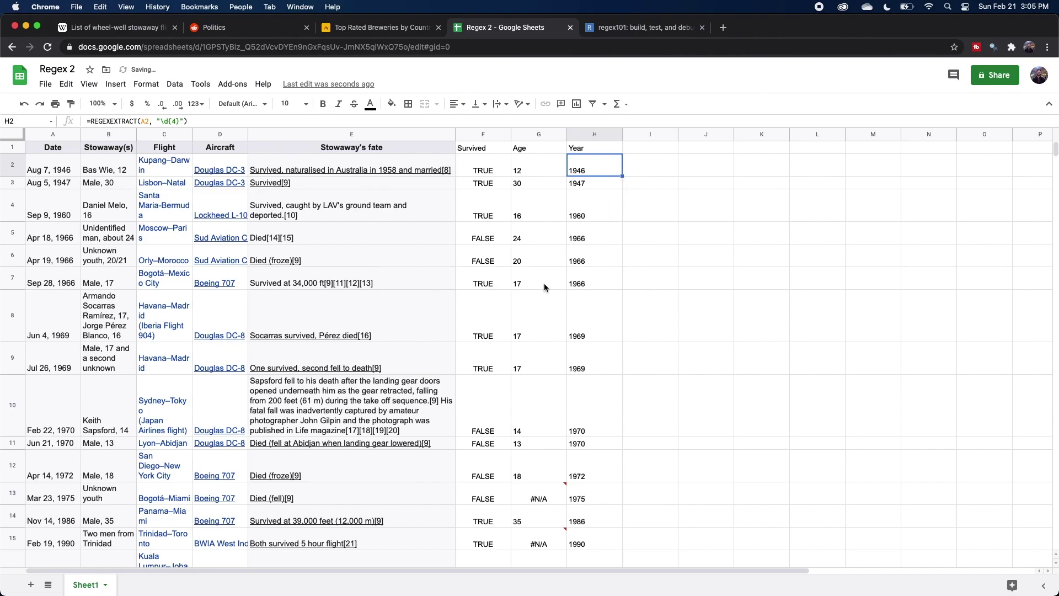
click(648, 148)
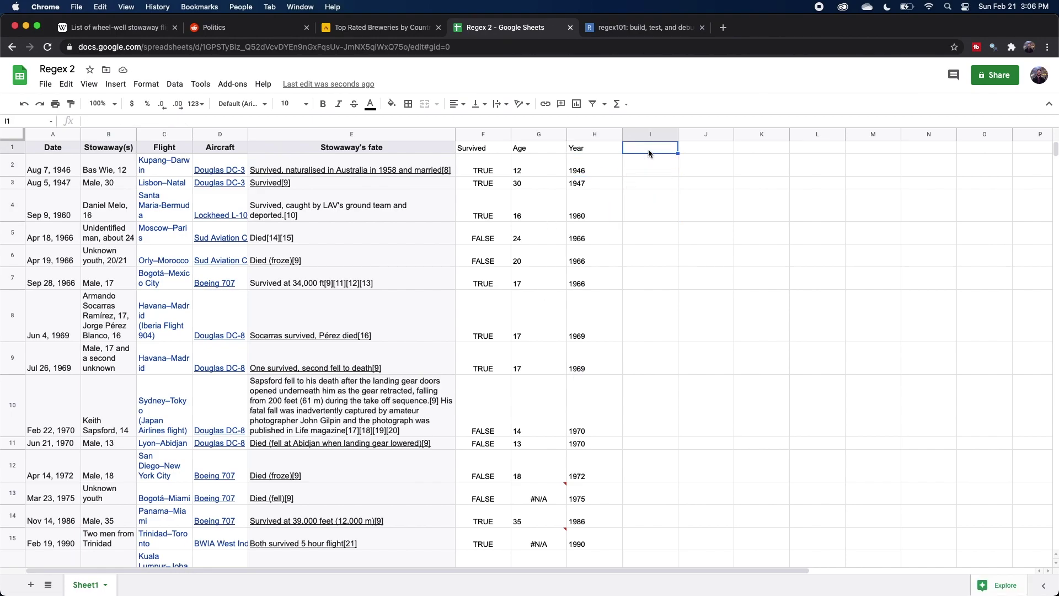
Head column I 'Departure' and enter =REGEXEXTRACT(C2, ".*-") in I2.
text(Departure)
key(Return)
text(=regex)
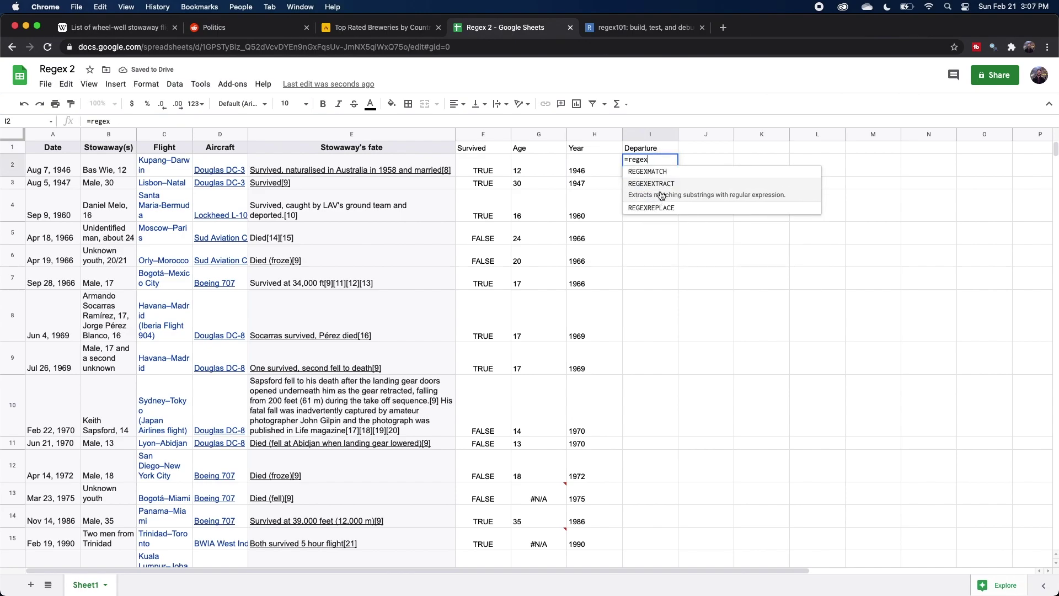
click(660, 185)
click(168, 165)
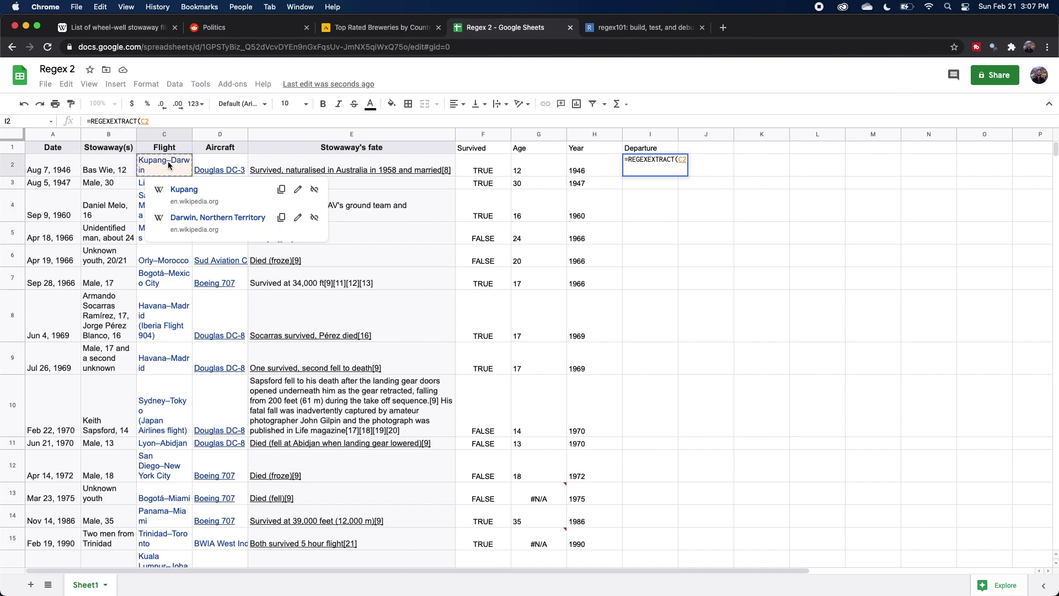
text(, ")
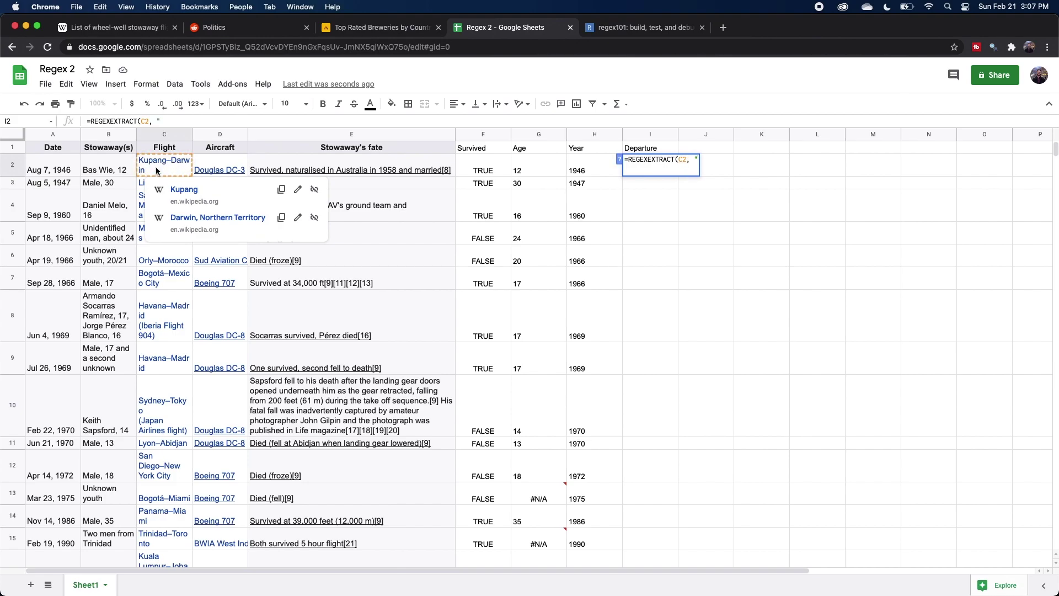
text(.*)
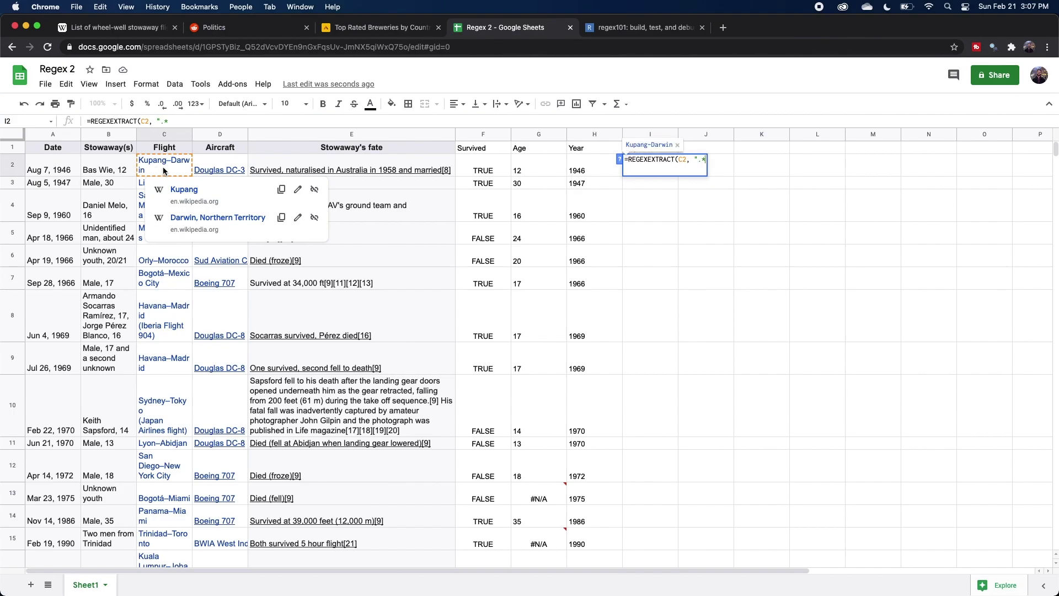
text(-"))
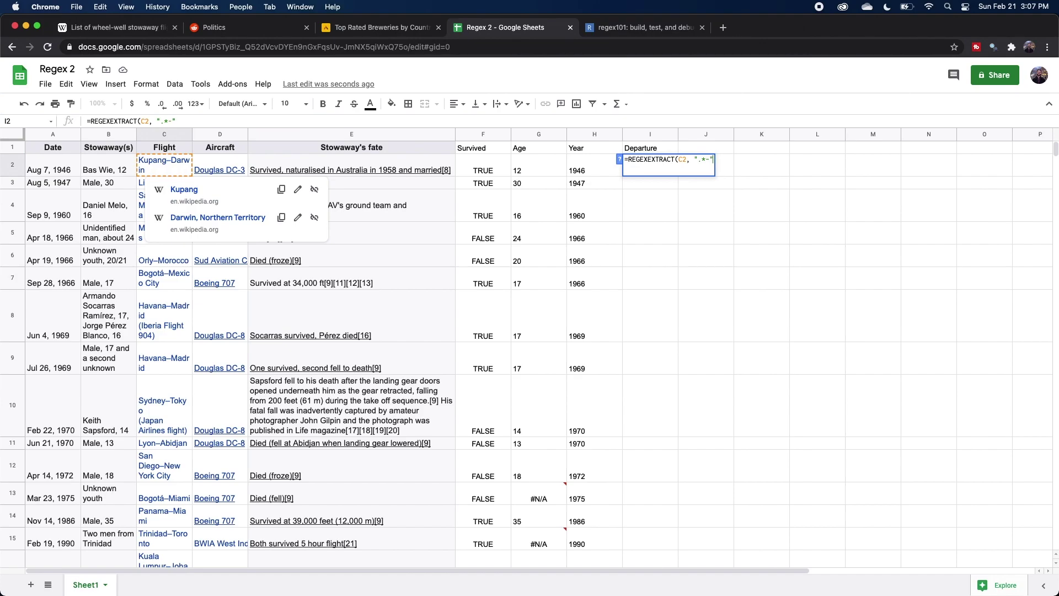
key(Return)
Revise I2's pattern to "(.*)[–-]" to handle the en dash, then fill it down column I.
click(635, 167)
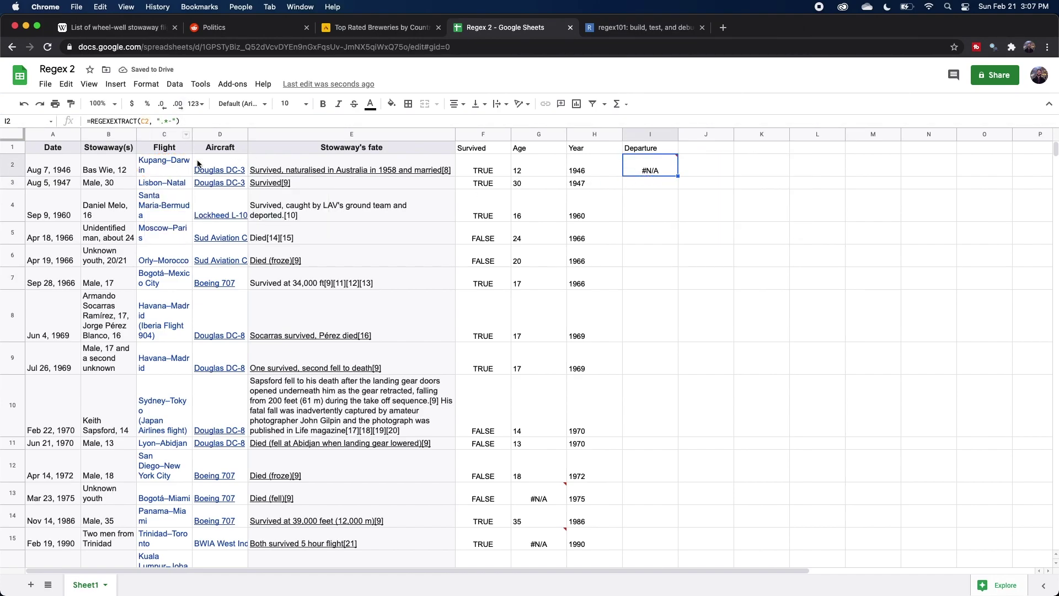
mouse_move(159, 209)
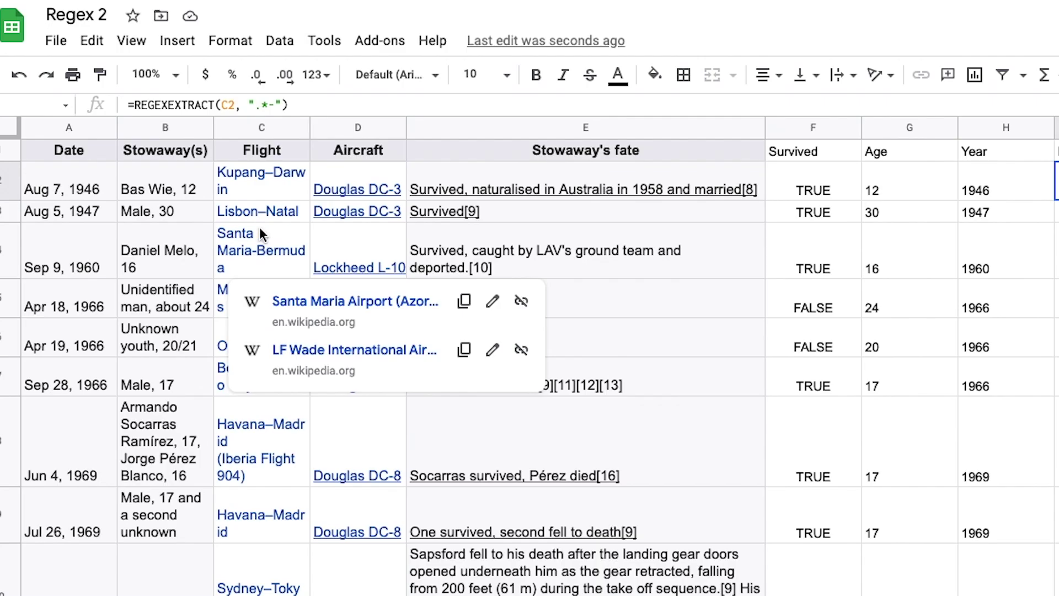
click(267, 175)
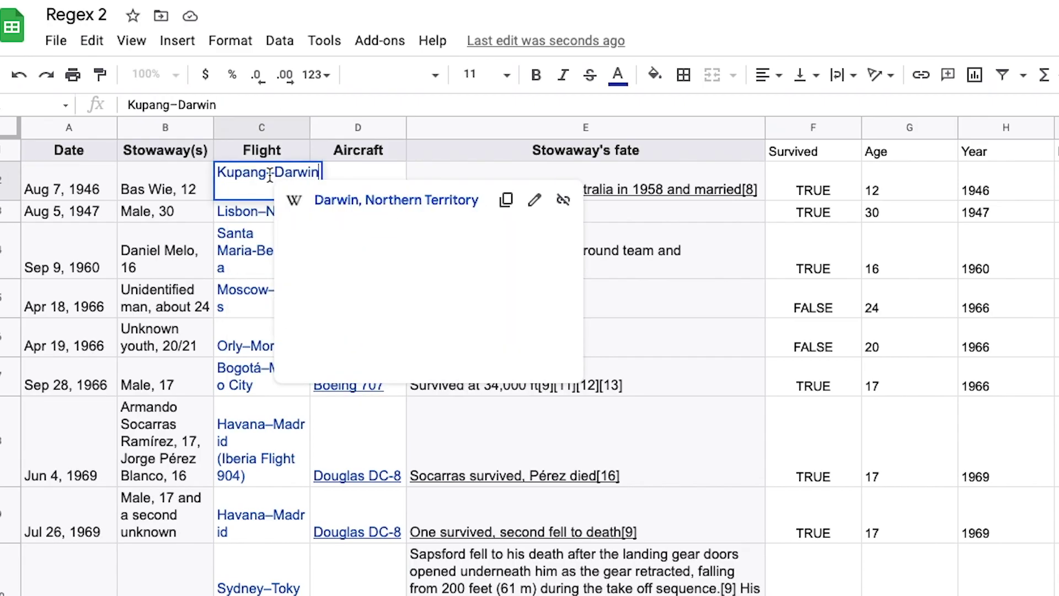
double_click(687, 166)
click(706, 159)
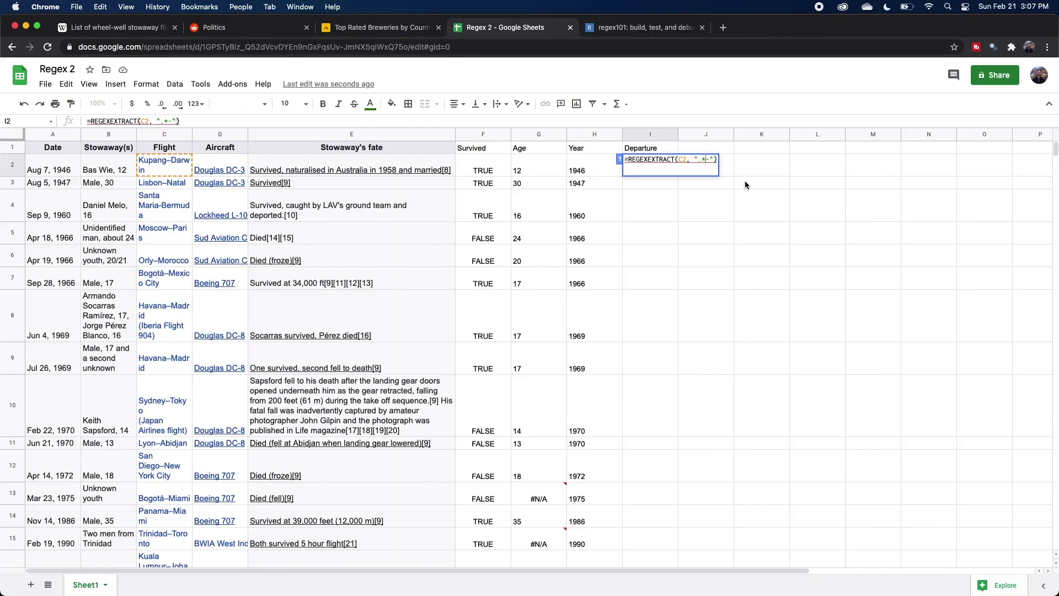
text([)
key(Right)
text(-])
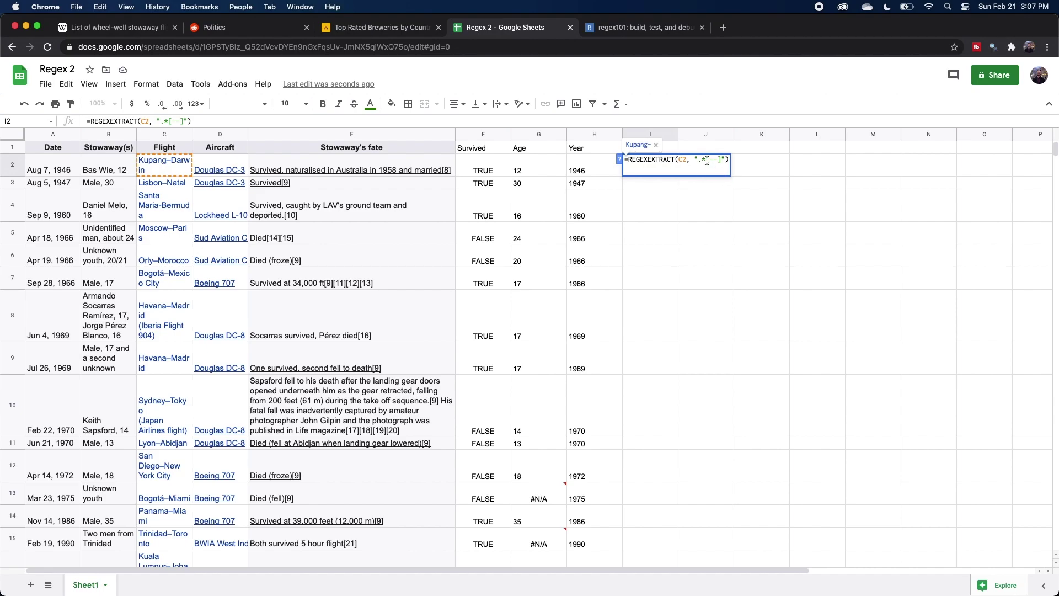
key(Left)
key(Left)
key(Left)
key(Left)
key(Left)
key(Left)
text((.*)
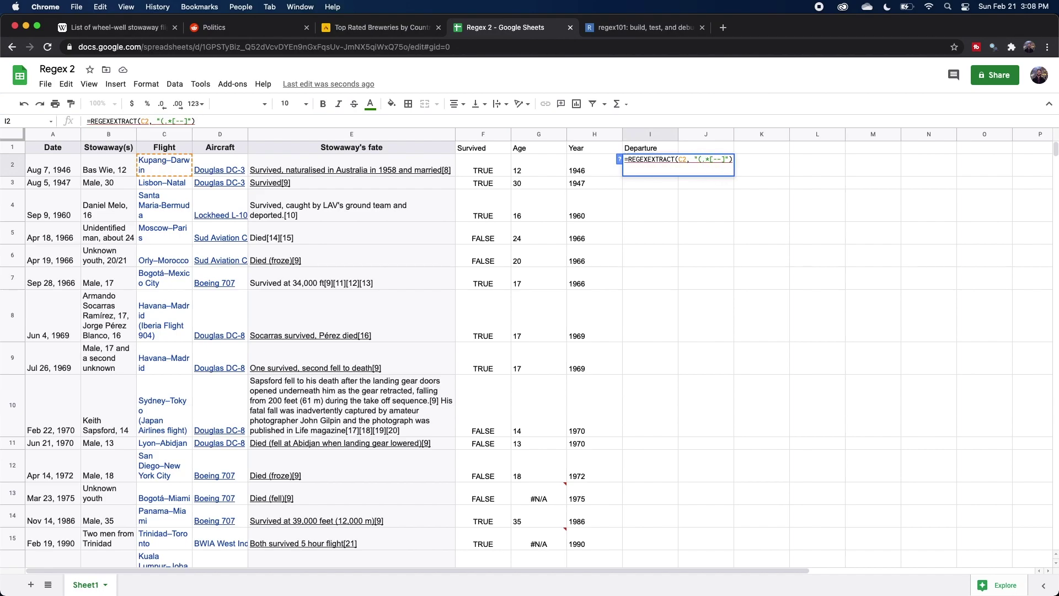
text())
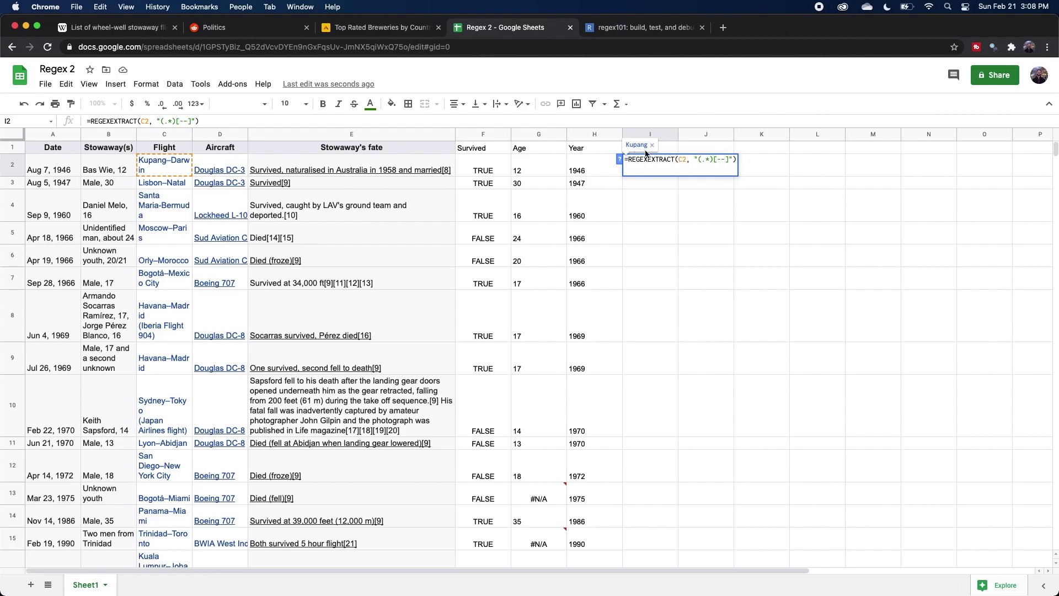
double_click(677, 174)
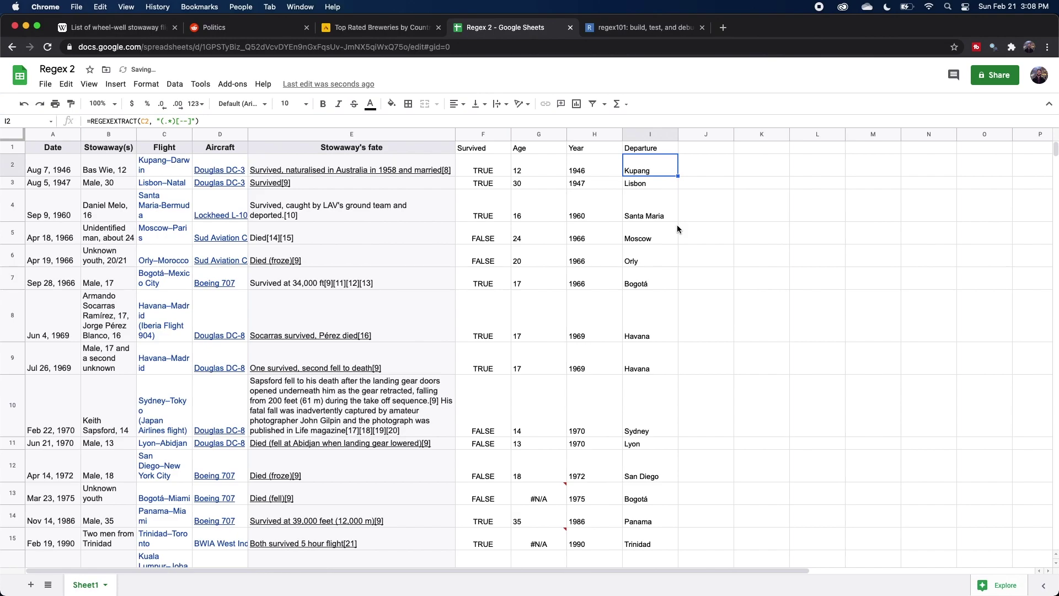
click(705, 148)
Head column J 'Arrival' and copy the departure formula from I2.
text(Arri)
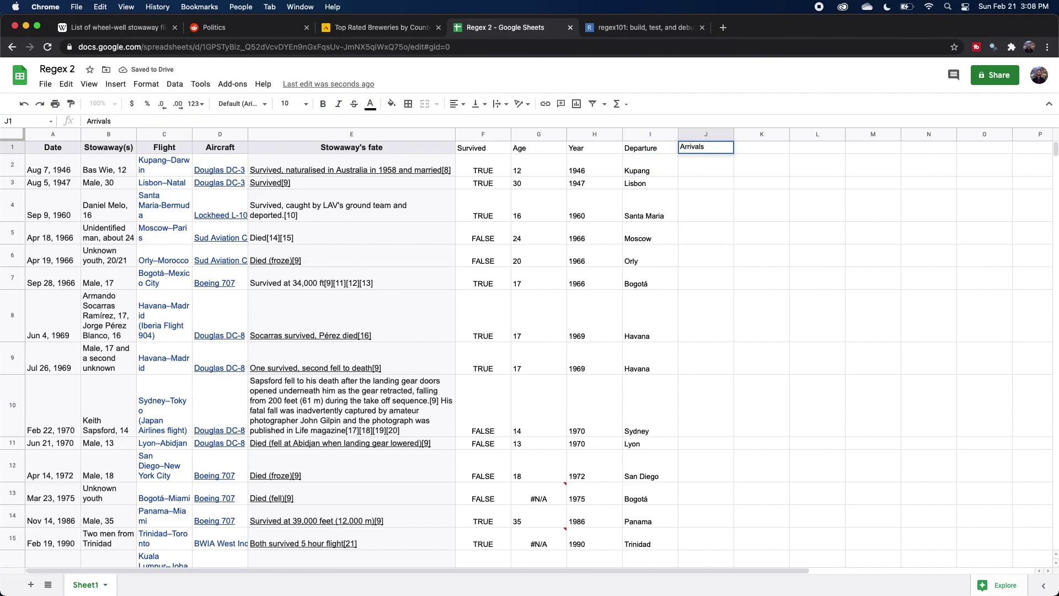
text(vals)
key(BackSpace)
key(Return)
key(Left)
Paste the formula into J2 with pattern "[–-](.*)" and fill it down column J.
key(Return)
key(ctrl+a)
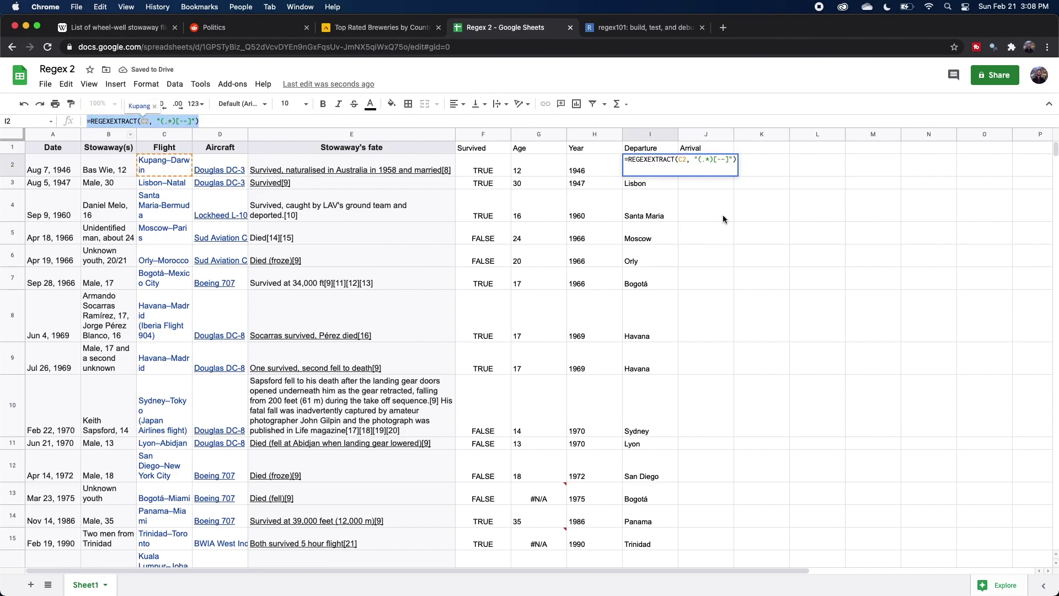
key(ctrl+c)
key(Escape)
click(716, 171)
key(Return)
key(ctrl+v)
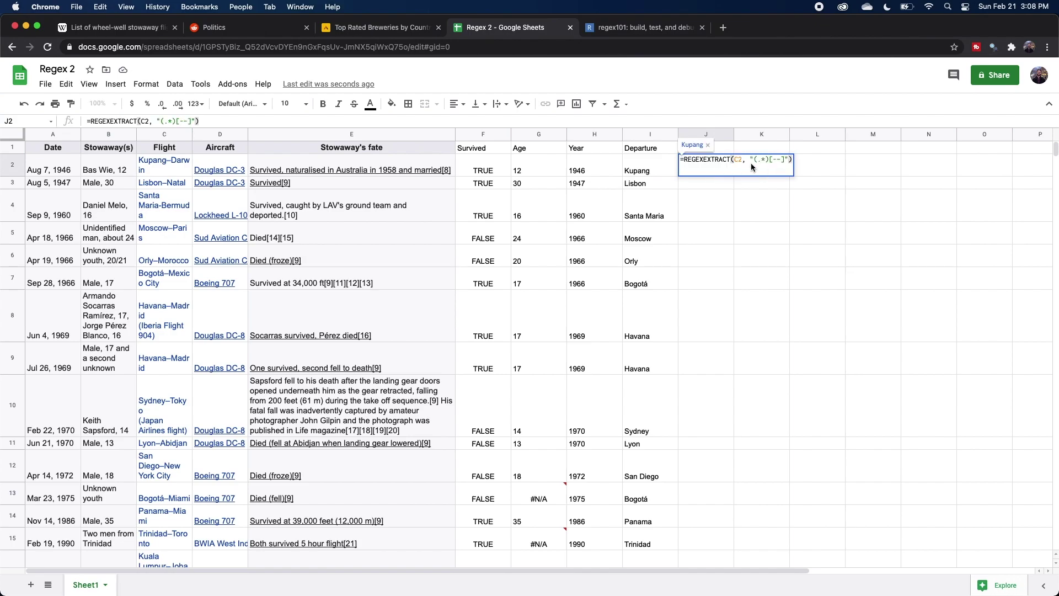
mouse_move(770, 159)
mouse_down()
mouse_move(752, 159)
mouse_move(782, 160)
mouse_up()
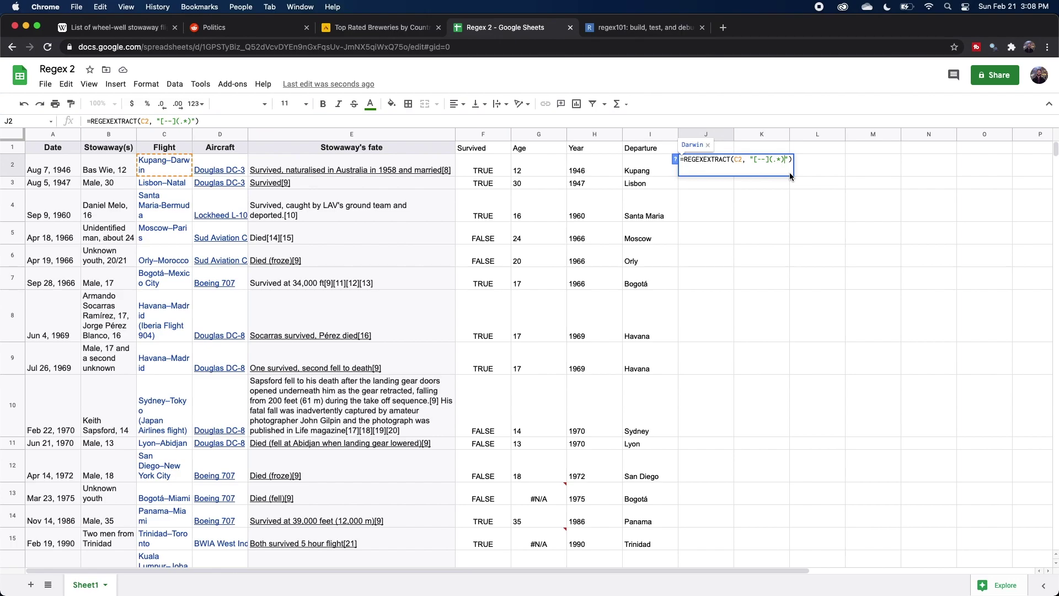
key(Return)
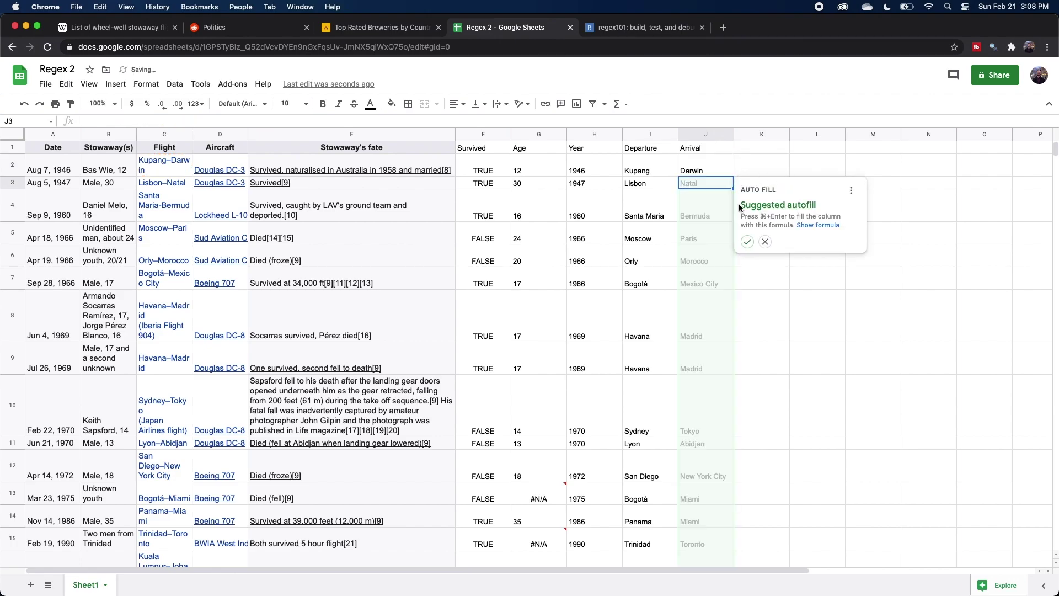
click(743, 241)
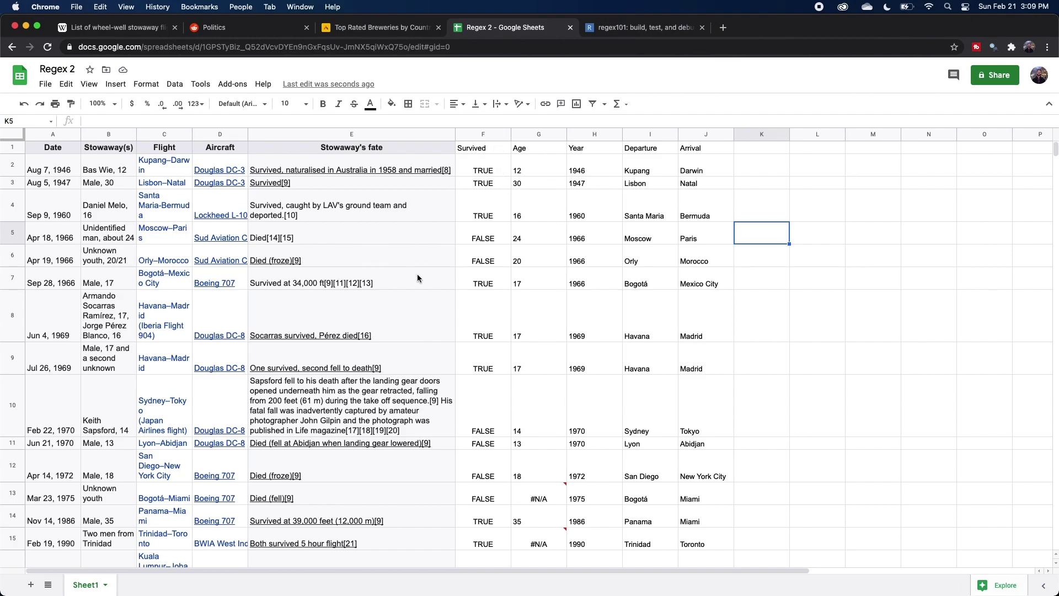
mouse_move(176, 253)
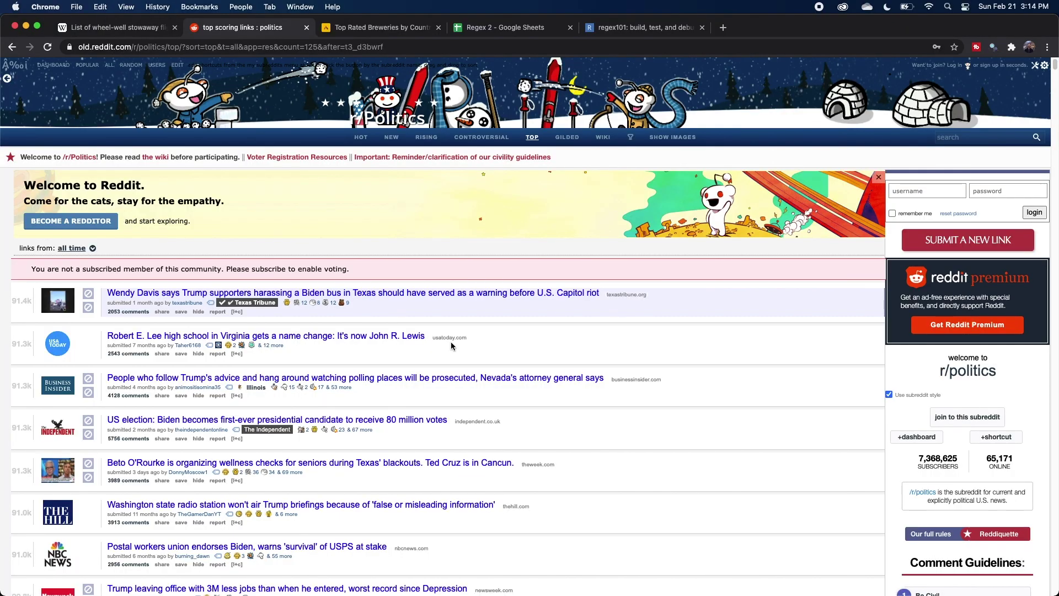
Select and copy the top r/politics post listings from the first title downward.
drag(1055, 65, 1012, 577)
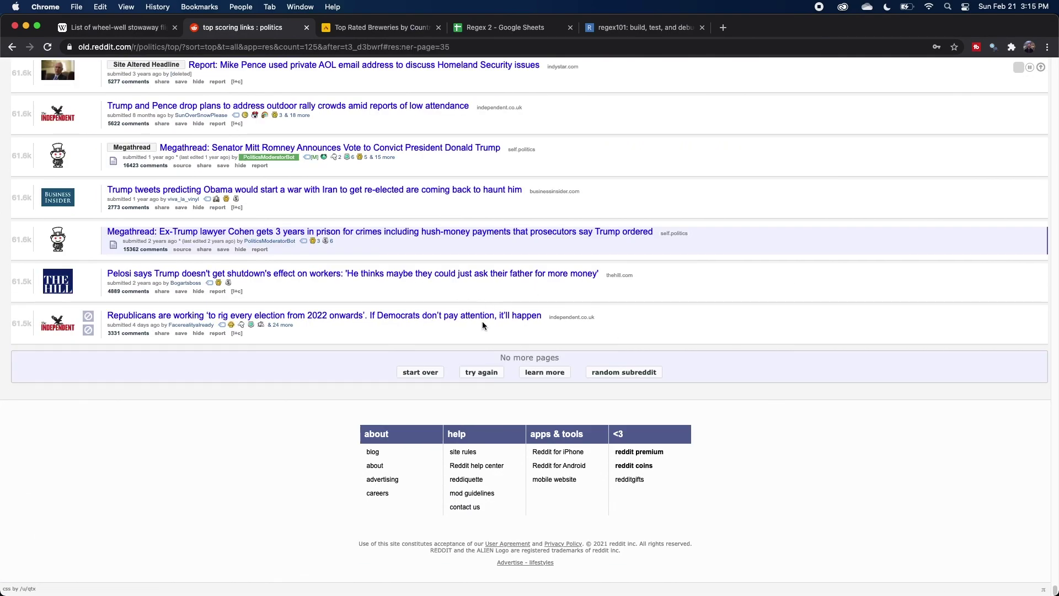
drag(607, 326, 473, 274)
drag(1055, 590, 1026, 58)
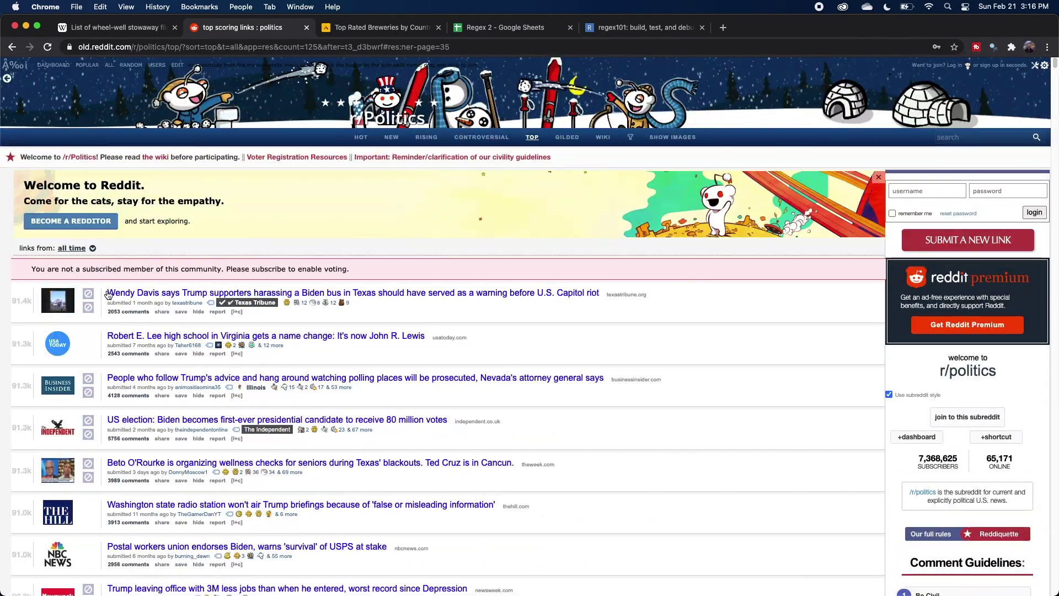
shift+click(358, 321)
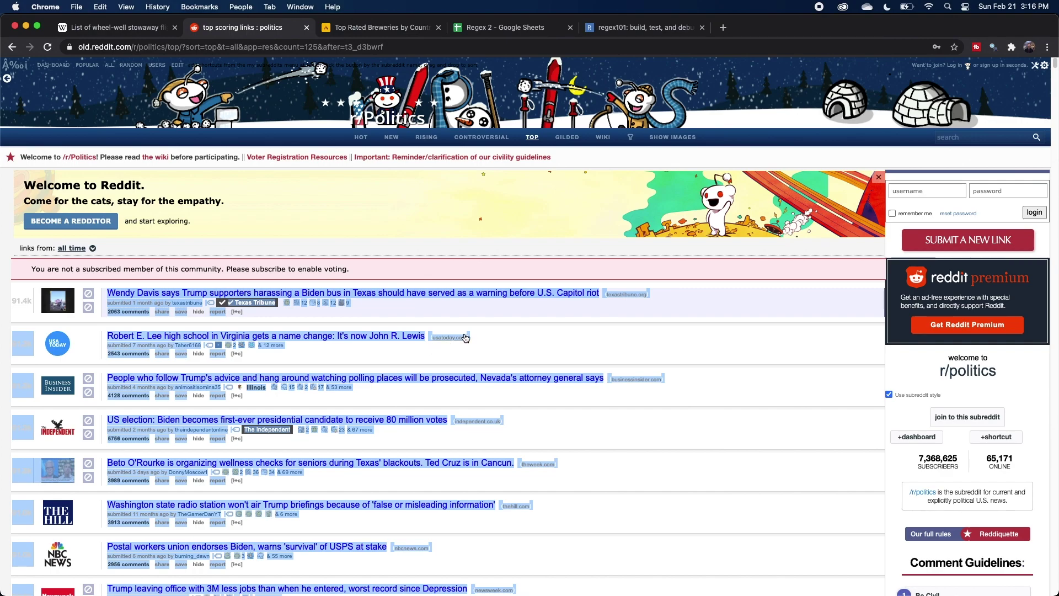
click(611, 28)
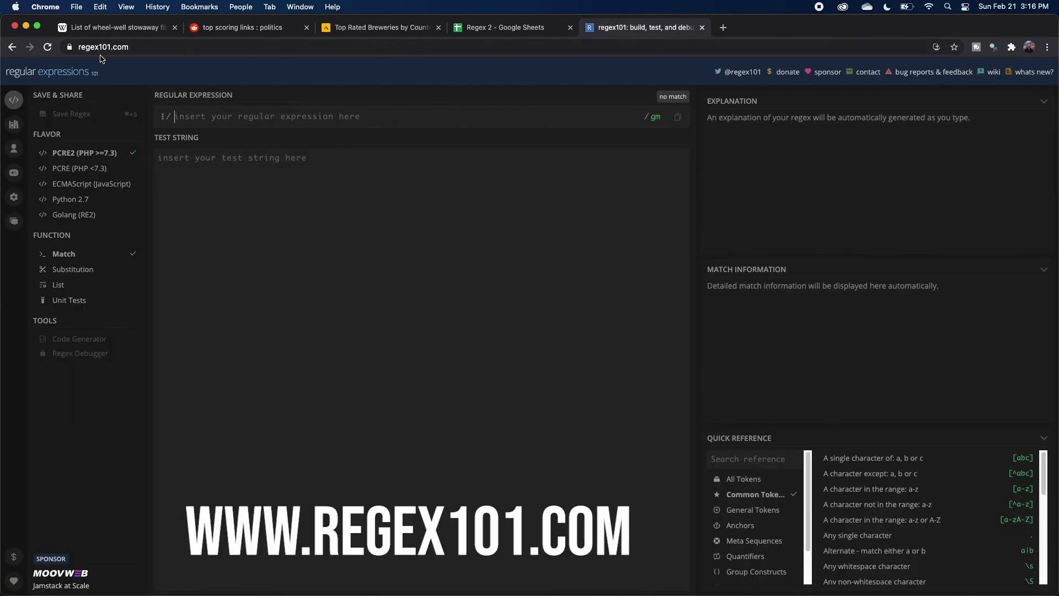
Paste the Reddit listings as the test string and enter the pattern \(, giving 876 matches.
click(274, 198)
key(super+v)
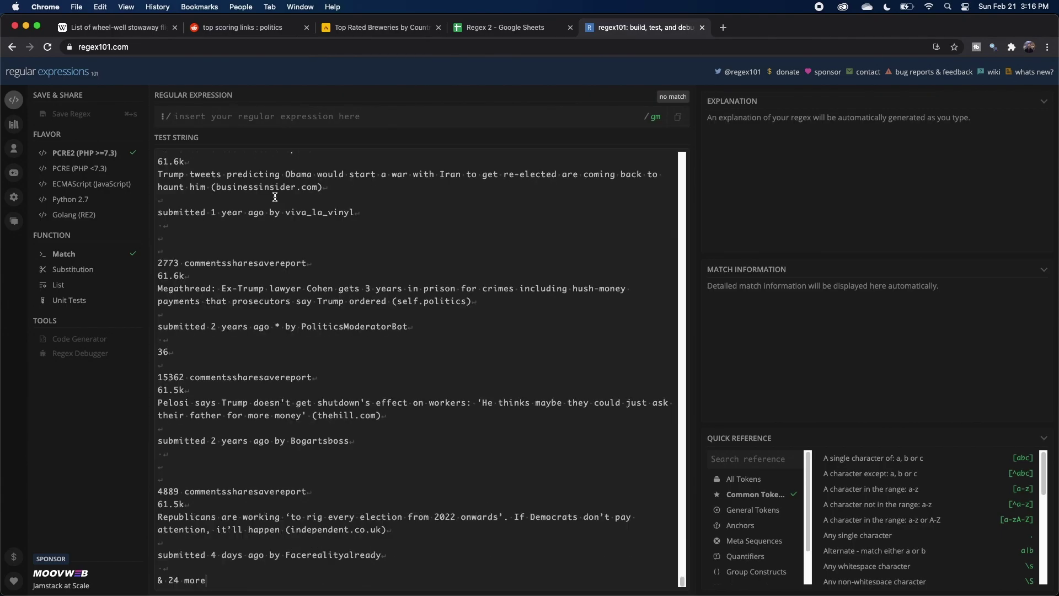
scroll(274, 197, up, 20)
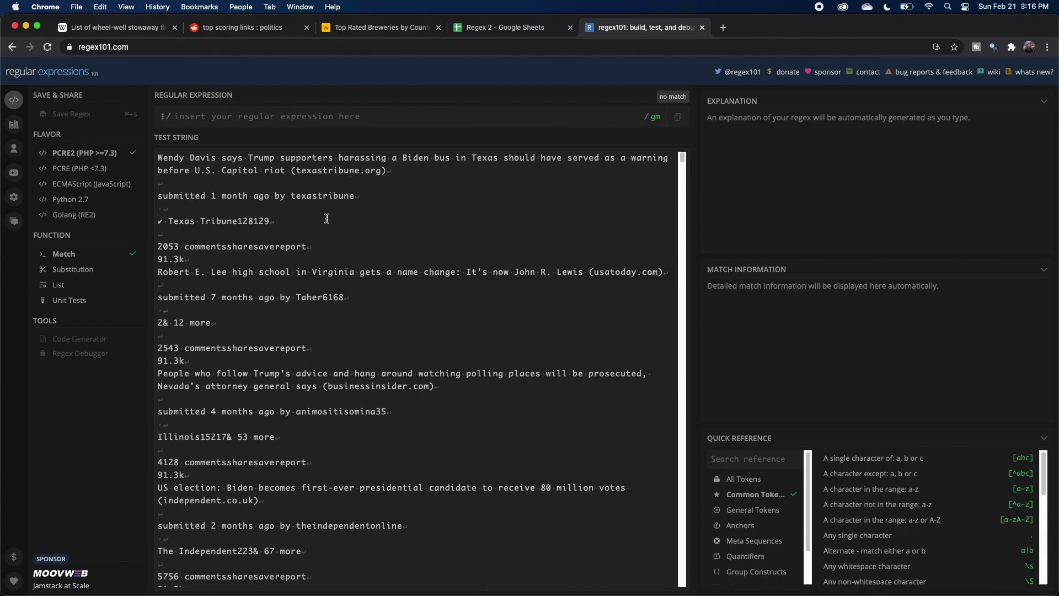
click(275, 114)
text(\()
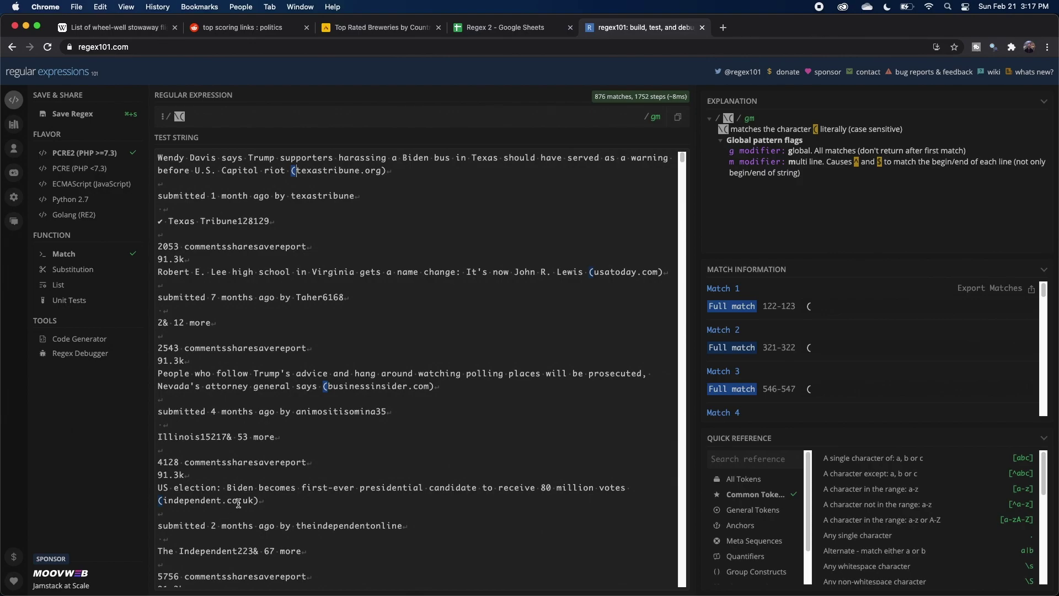
Extend the pattern to \(([\w\.]+)\), capturing each source domain (866 matches).
drag(171, 500, 260, 500)
click(261, 499)
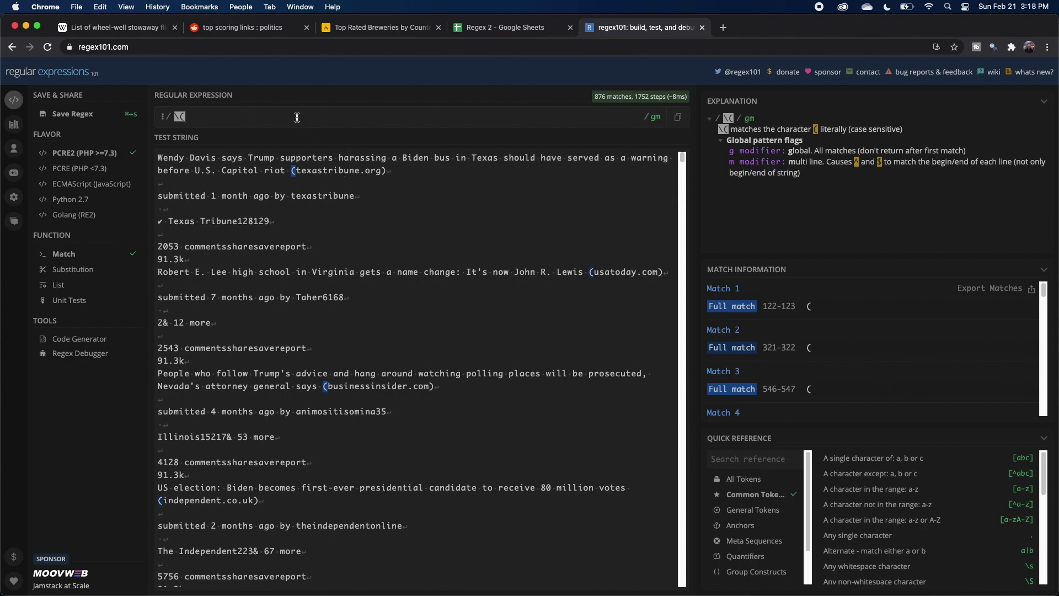
text([\w)
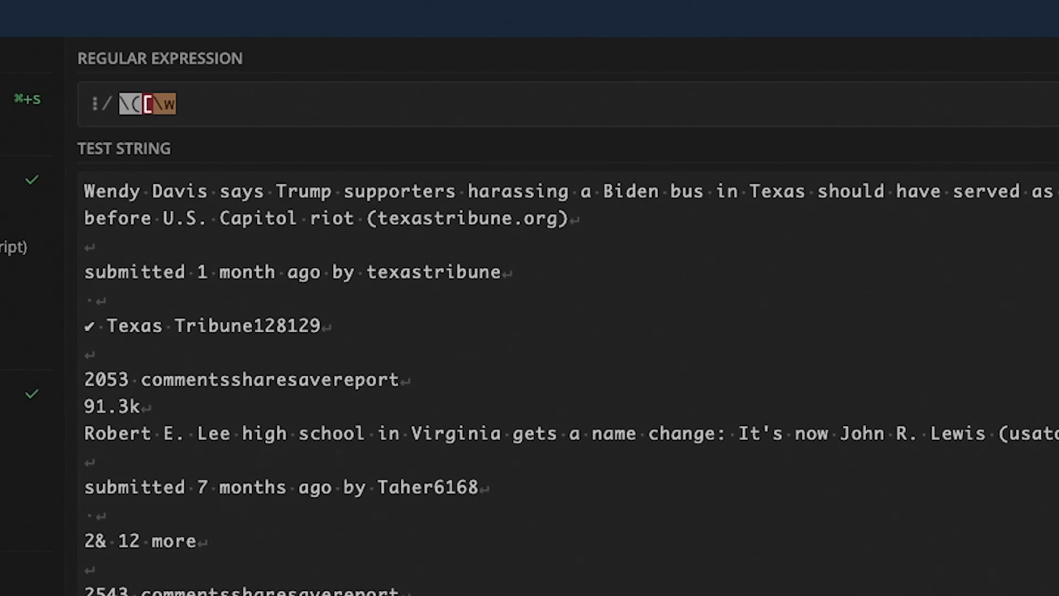
text(\.)
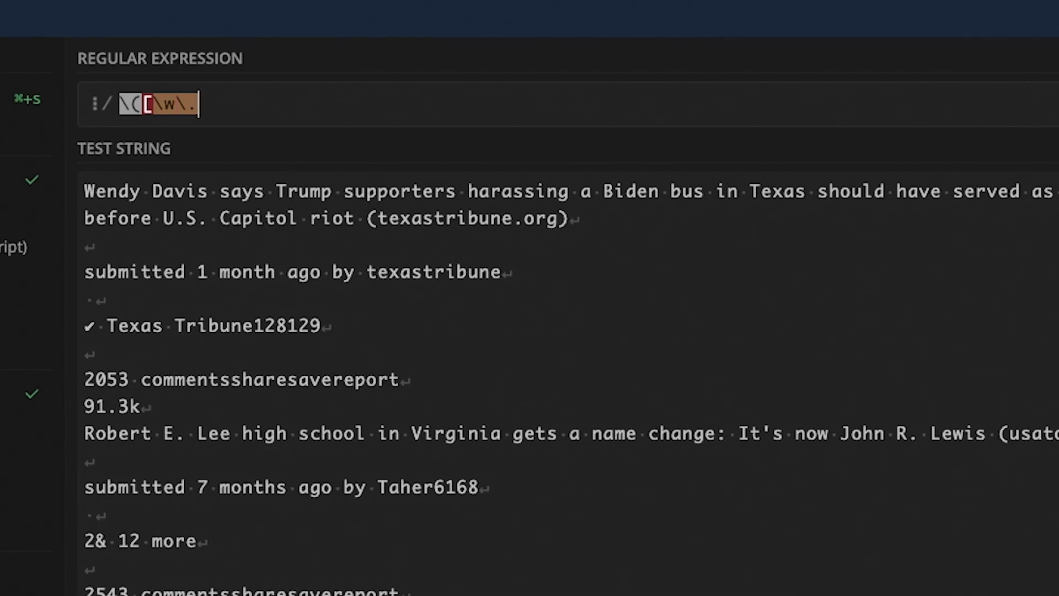
text(])
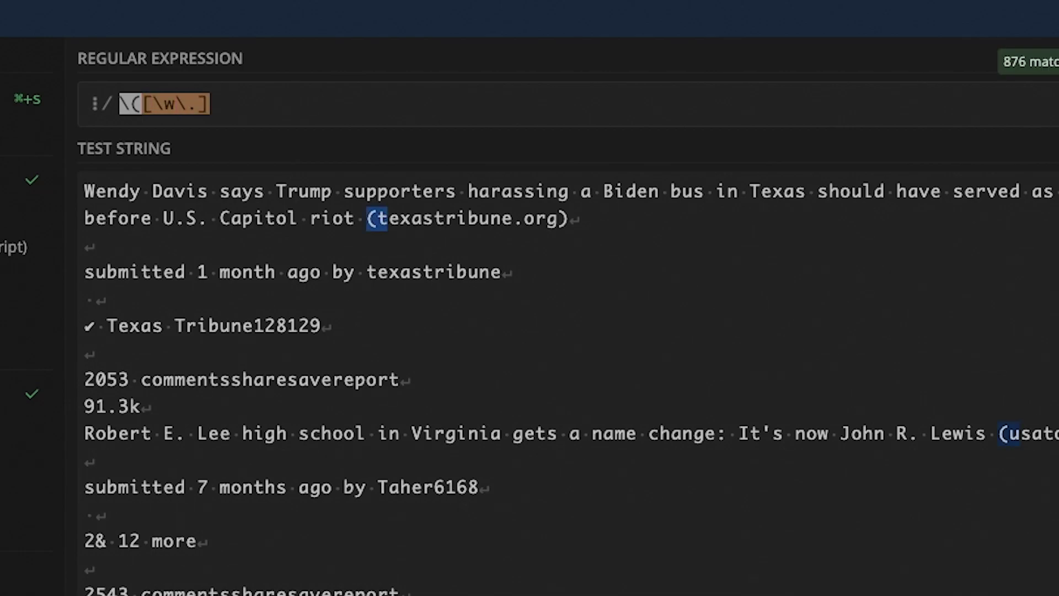
text(+)
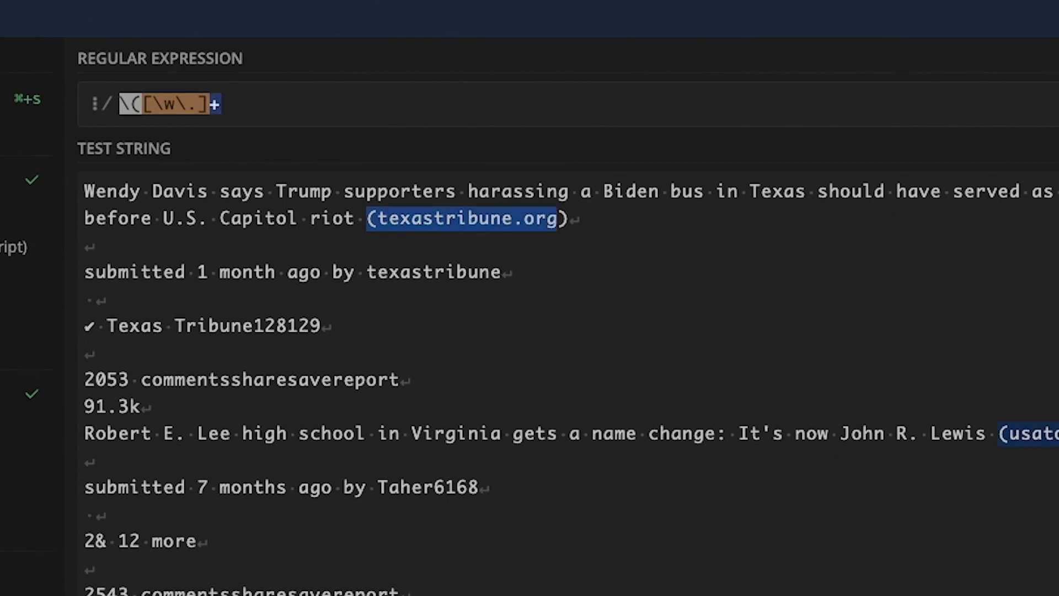
text(\))
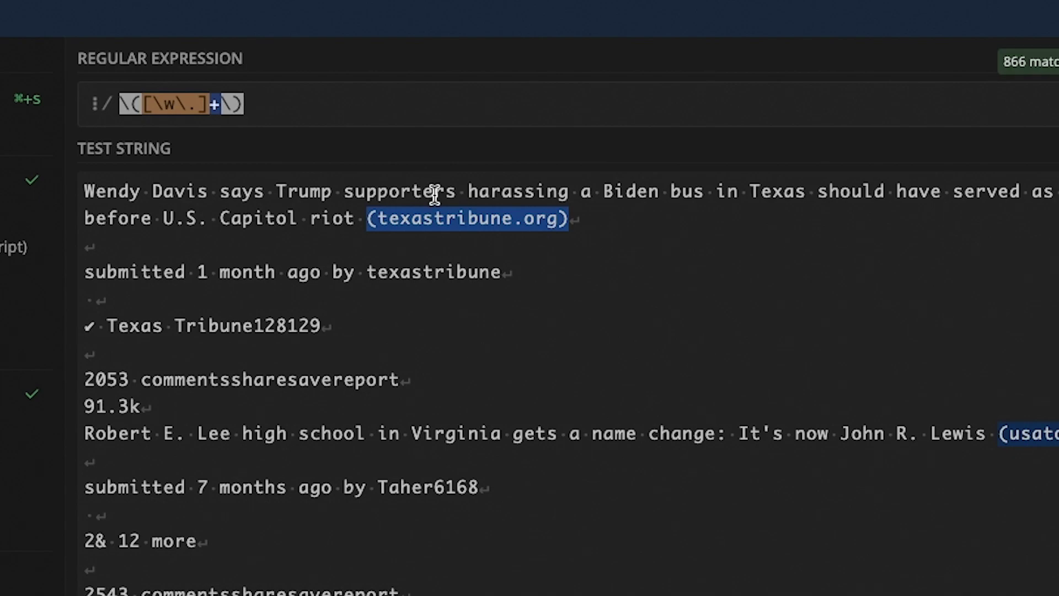
mouse_move(375, 218)
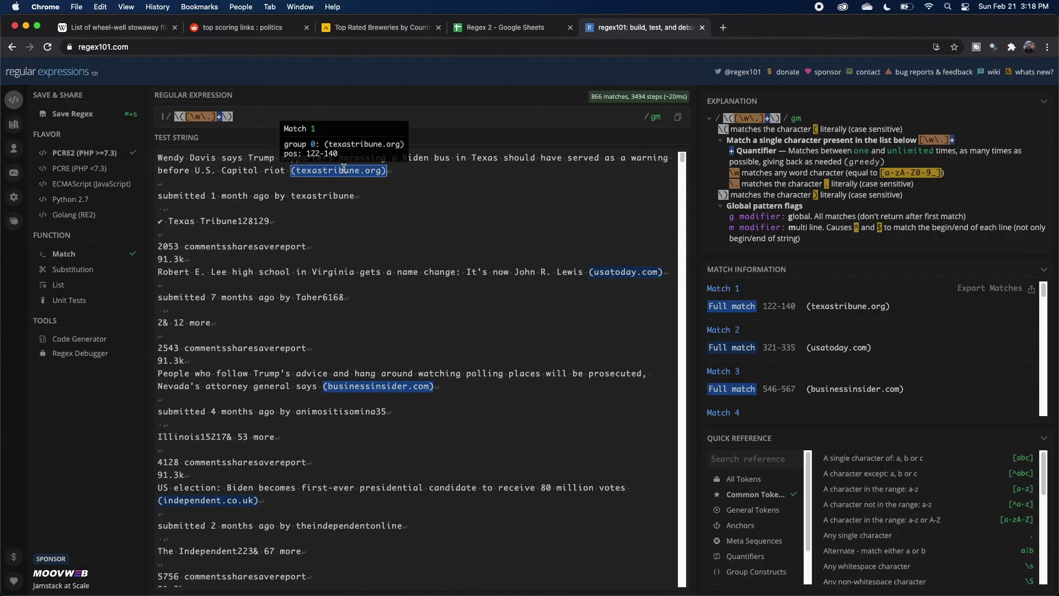
scroll(472, 328, down, 15)
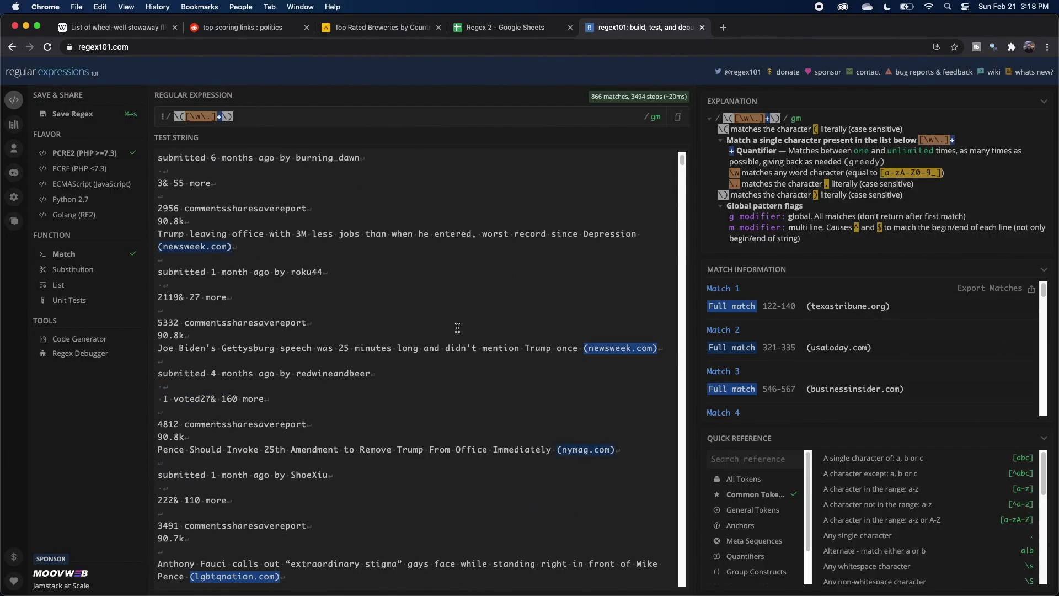
scroll(479, 359, down, 4)
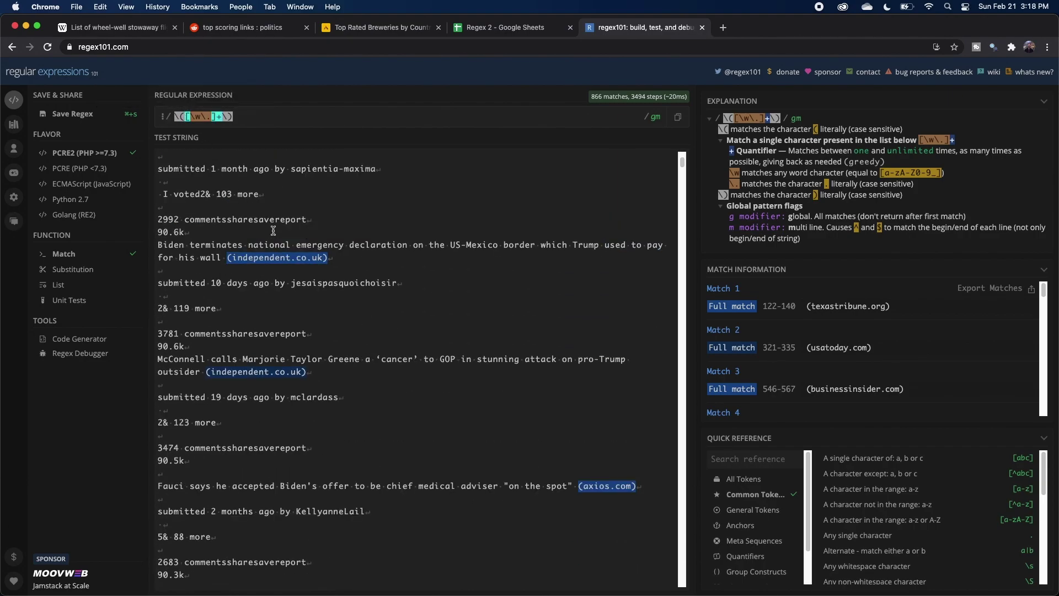
mouse_move(258, 257)
mouse_move(205, 117)
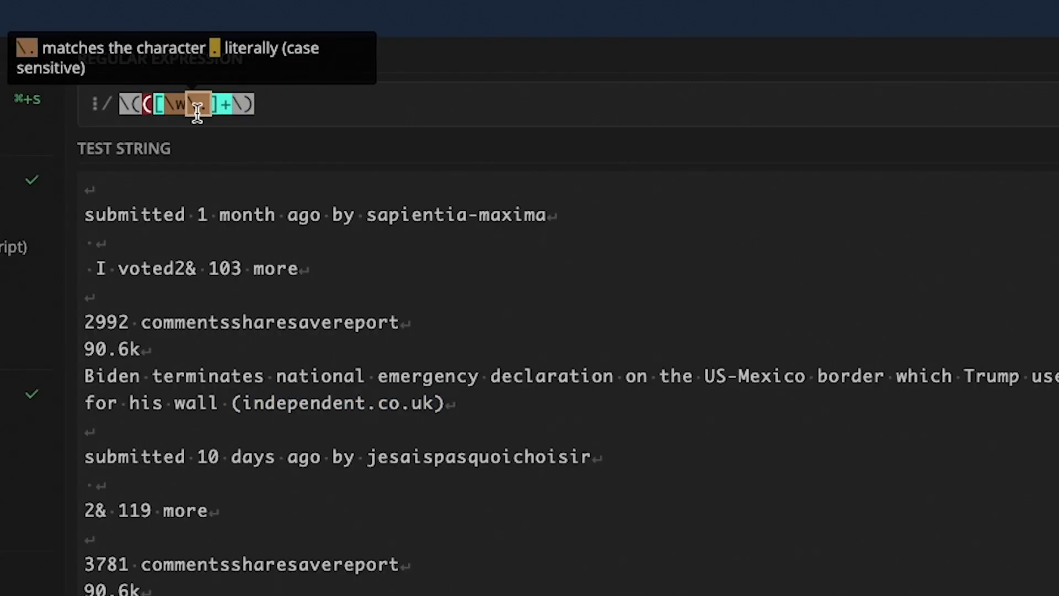
click(143, 104)
text(()
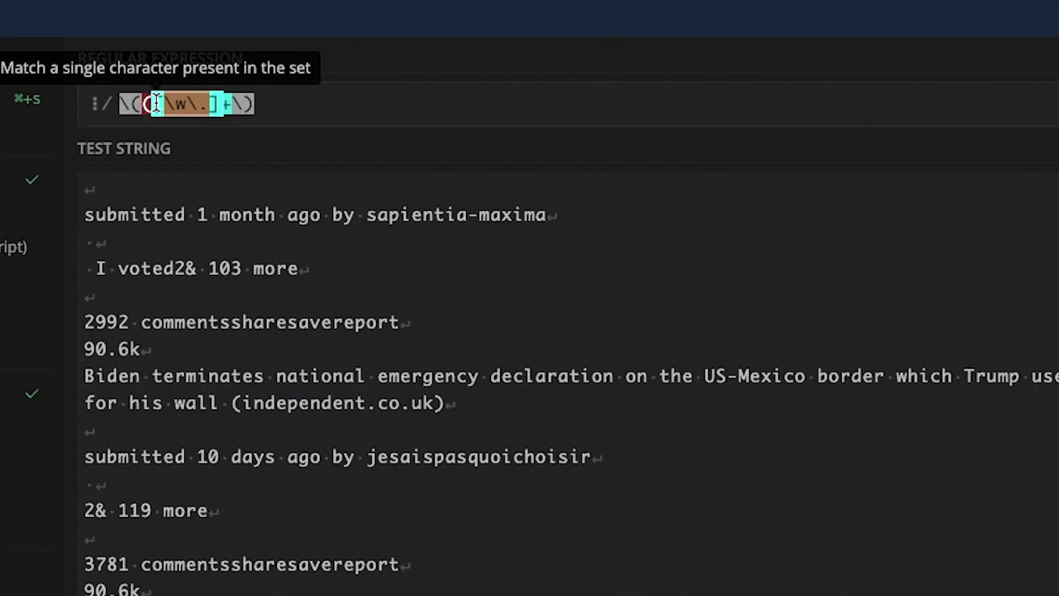
click(234, 105)
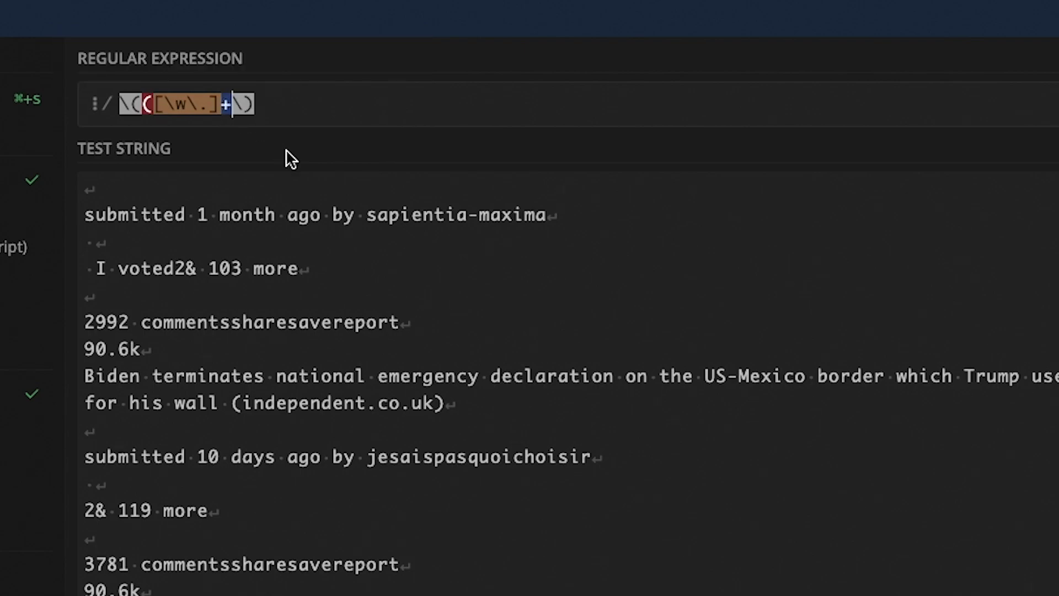
scroll(283, 254, up, 5)
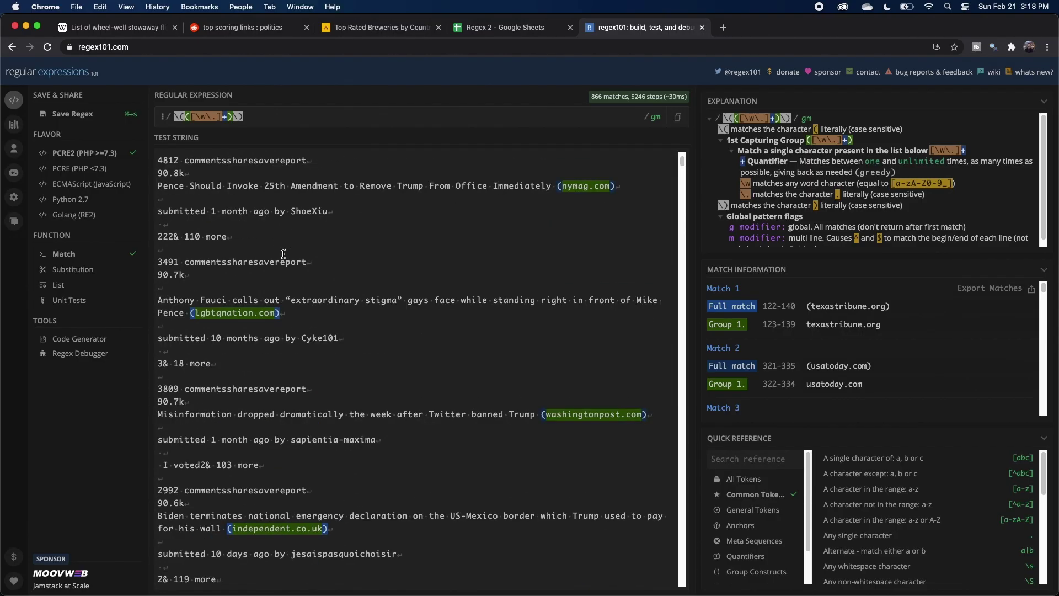
Export the matches as plain text without full matches and copy the domain list.
click(991, 292)
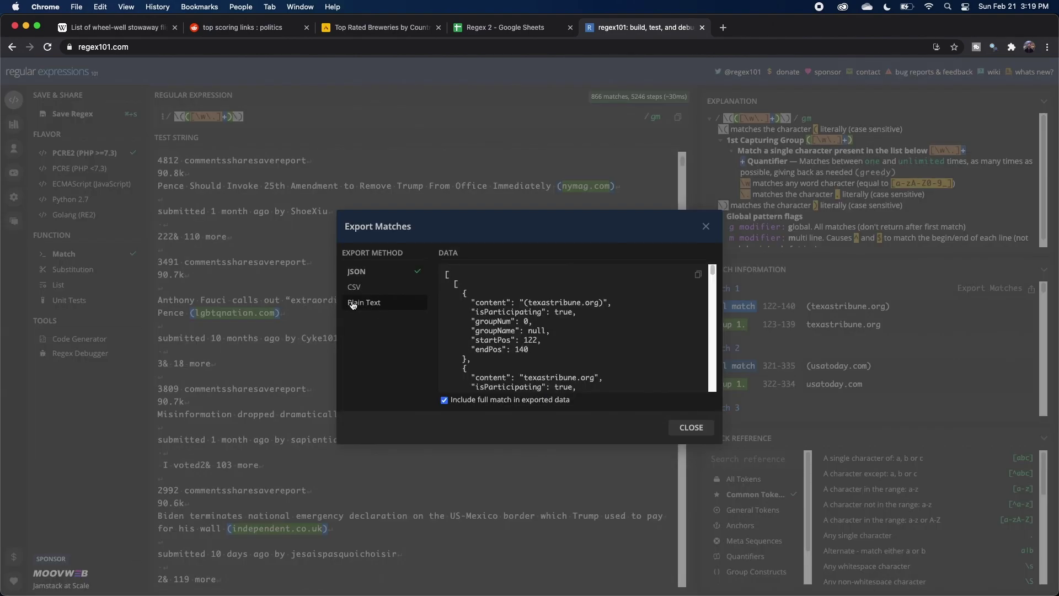
click(353, 304)
click(454, 404)
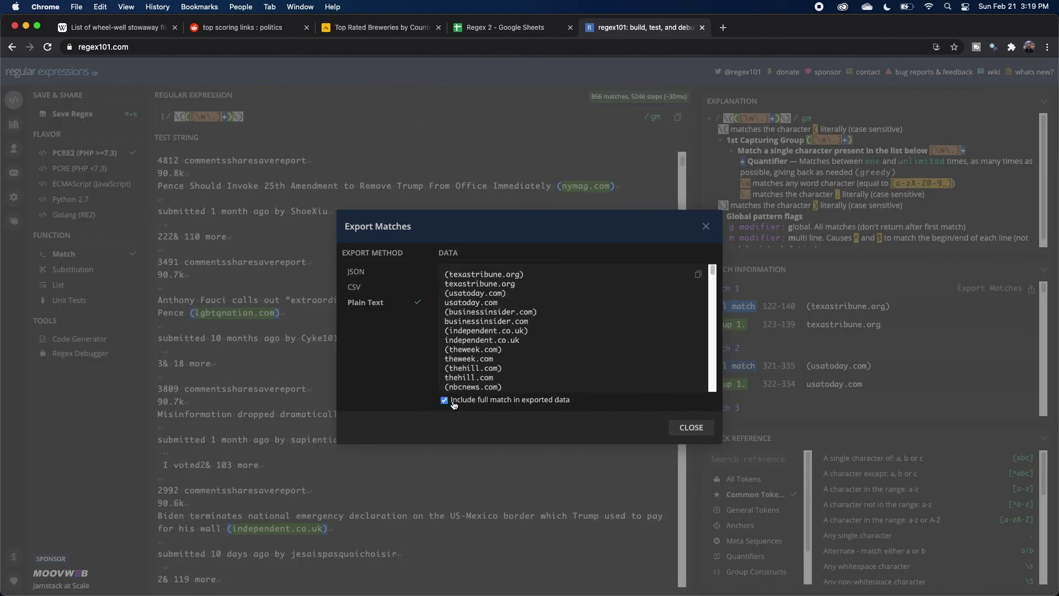
click(698, 274)
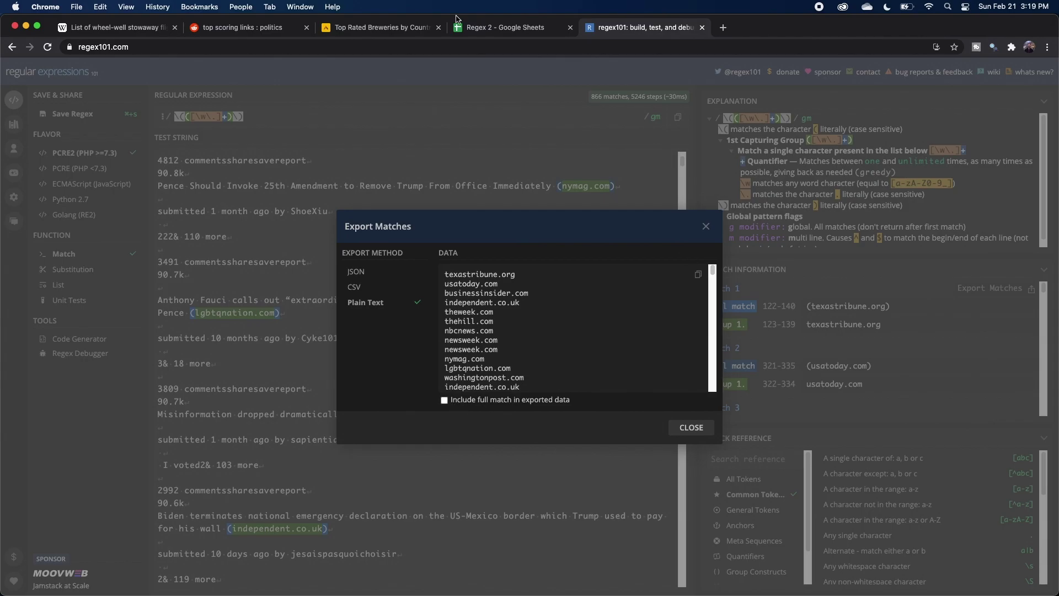
Paste the 866 exported domains into column A of Regex 2's Sheet2, then return to Untappd.
click(485, 28)
key(super+v)
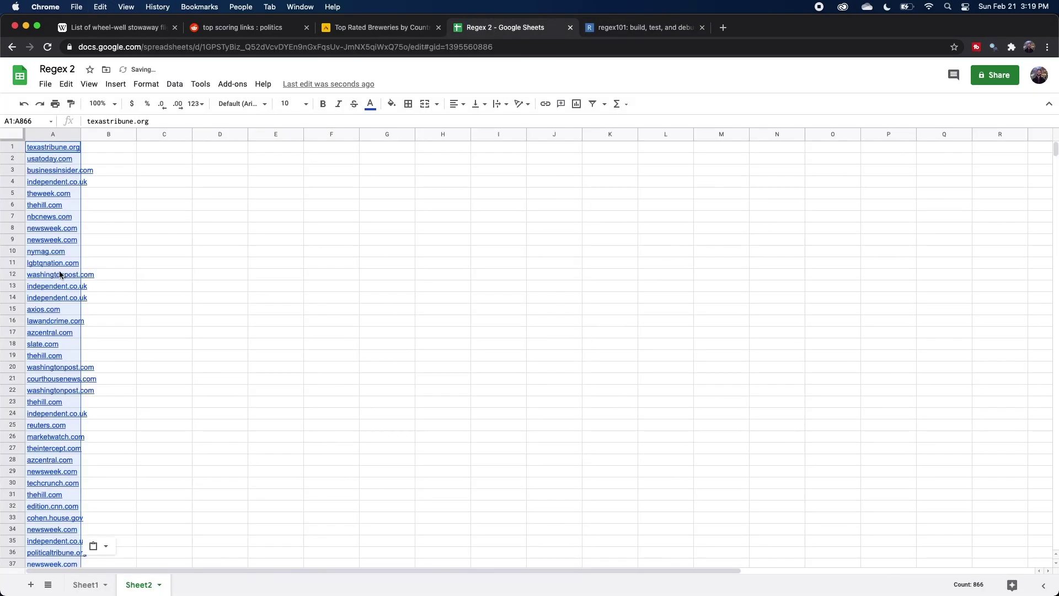
scroll(60, 275, down, 20)
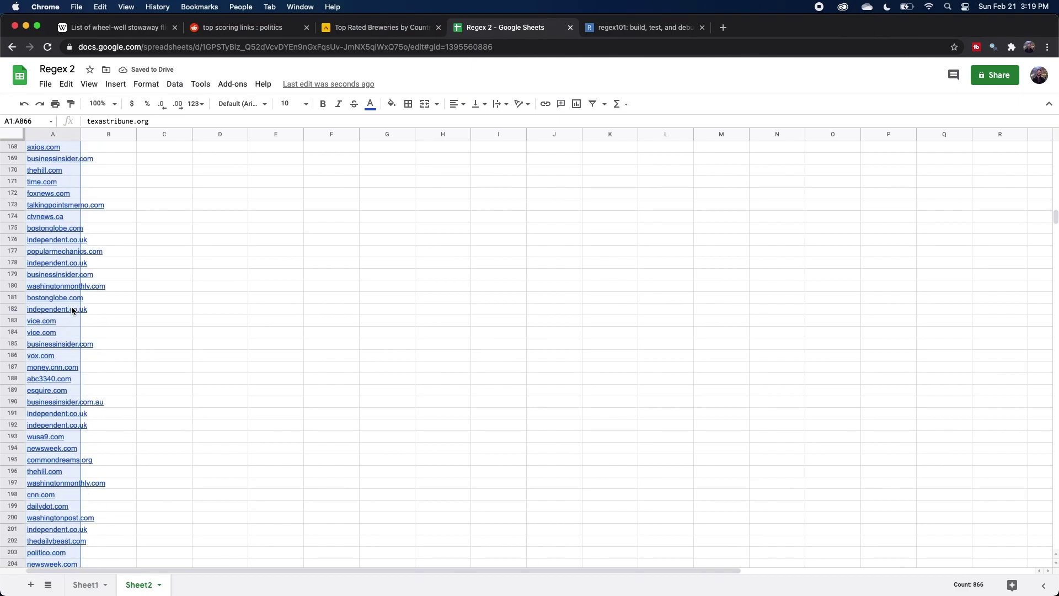
scroll(75, 309, up, 20)
key(ctrl+space)
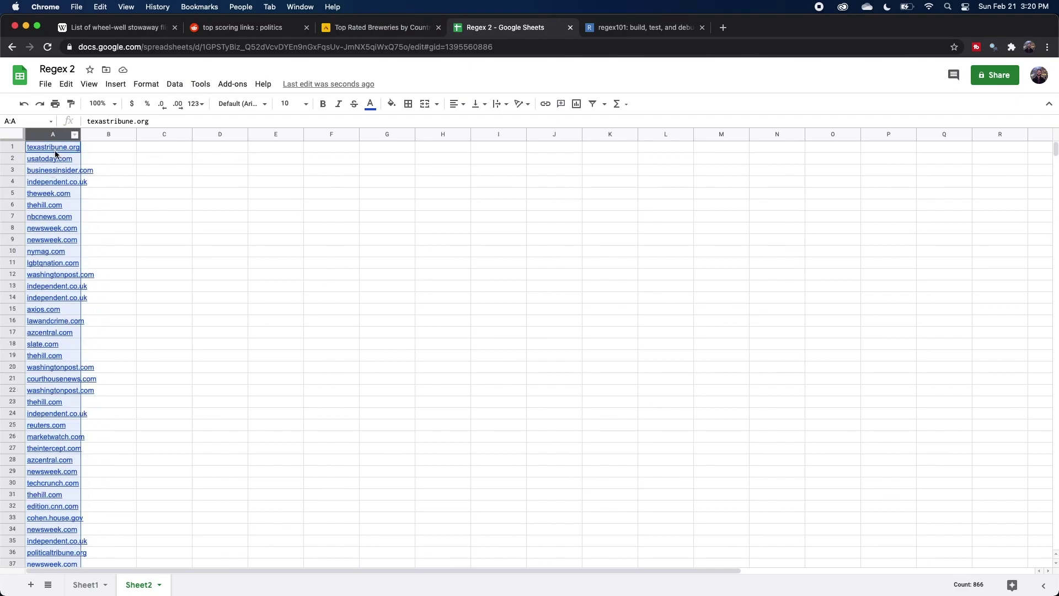
click(208, 208)
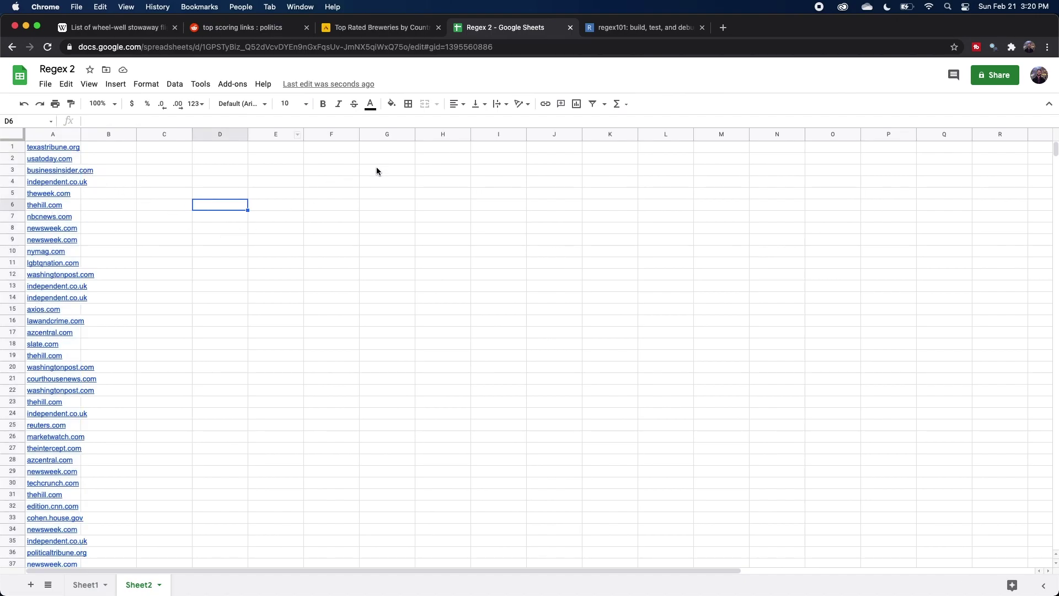
click(395, 28)
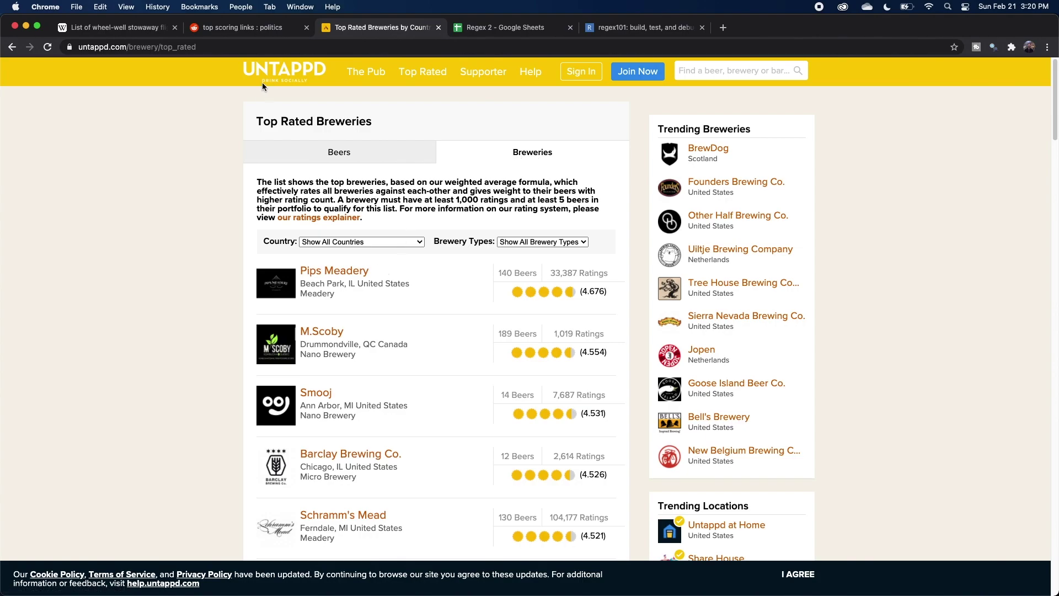
Select the Untappd list from Pips Meadery (4.676) through Keeping Together's (4.274) rating.
scroll(379, 218, down, 5)
scroll(487, 259, up, 4)
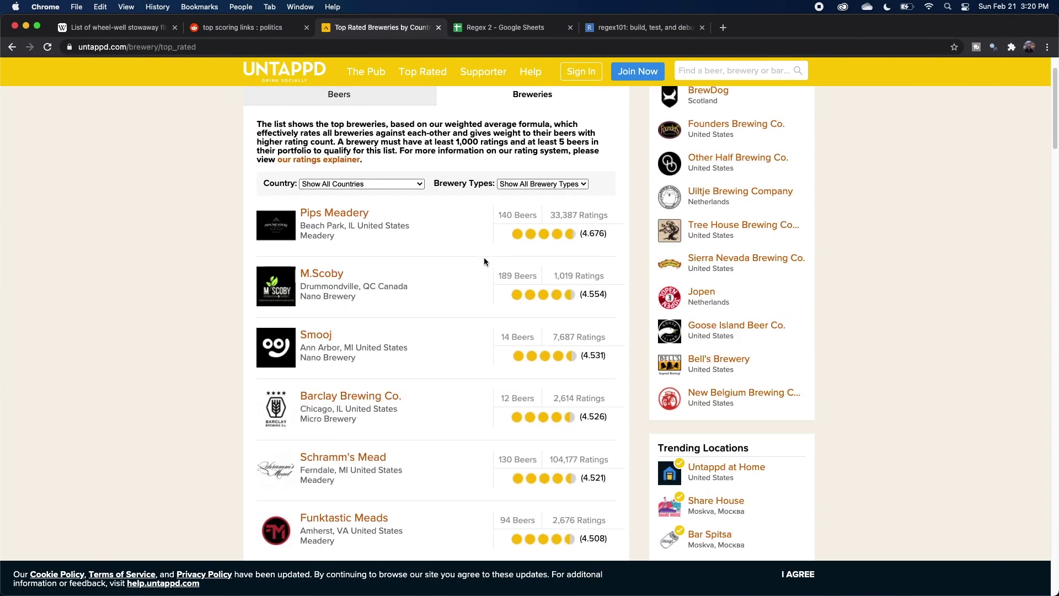
scroll(454, 310, down, 5)
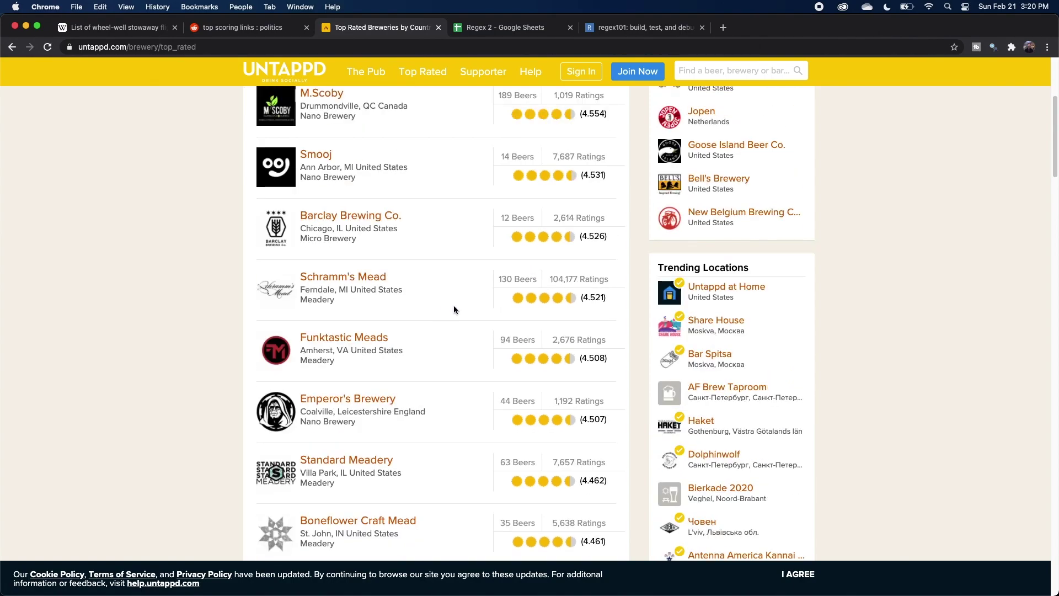
scroll(454, 310, up, 4)
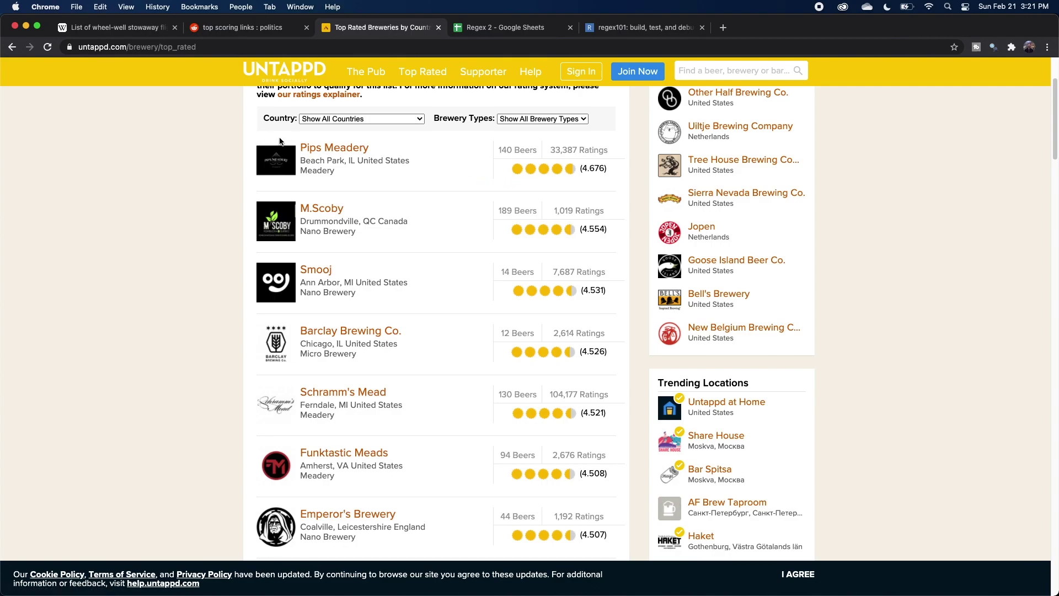
drag(292, 143, 392, 168)
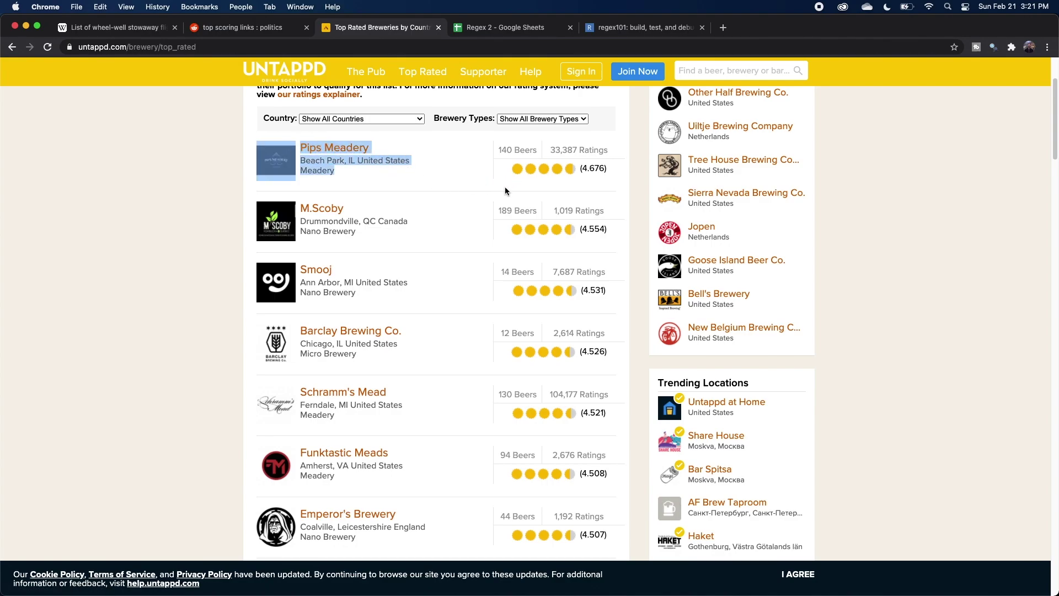
scroll(507, 193, down, 1)
scroll(507, 193, down, 20)
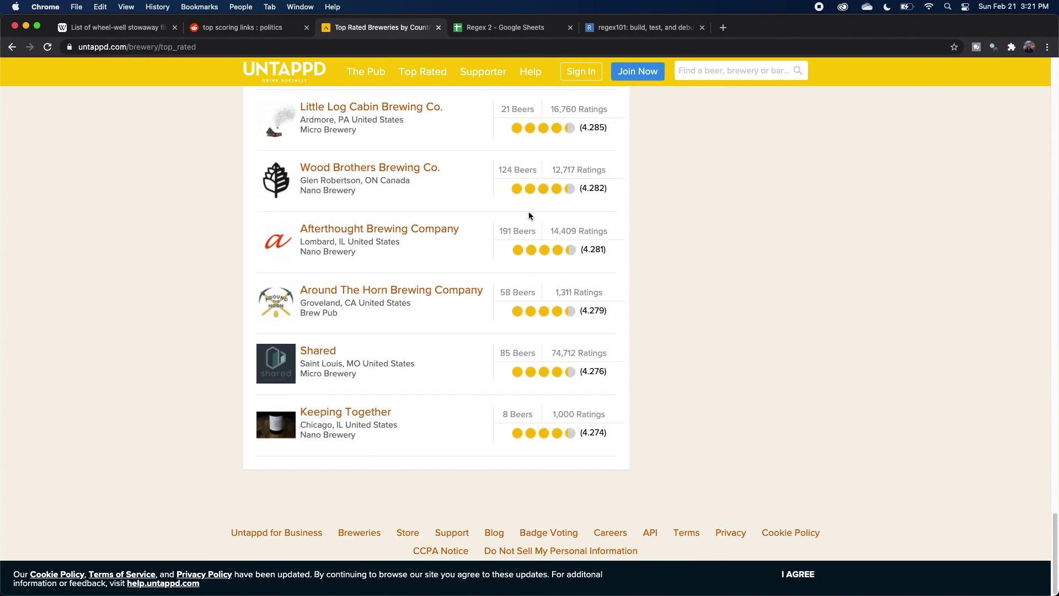
shift+click(613, 443)
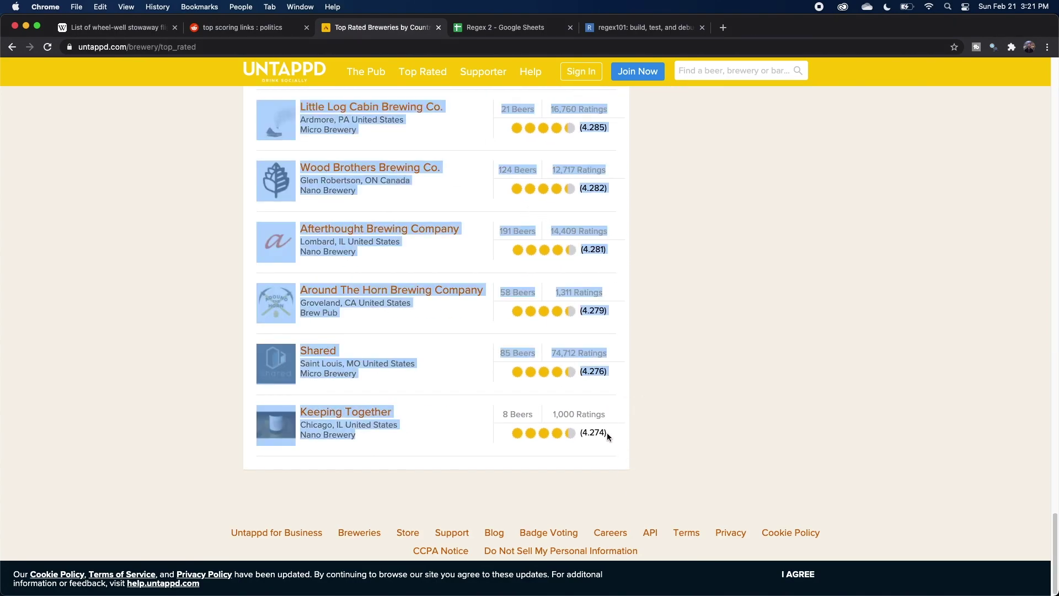
Load regex101.com in a new tab and paste the brewery list as the test string.
key(super+t)
text(regex101.com)
key(Return)
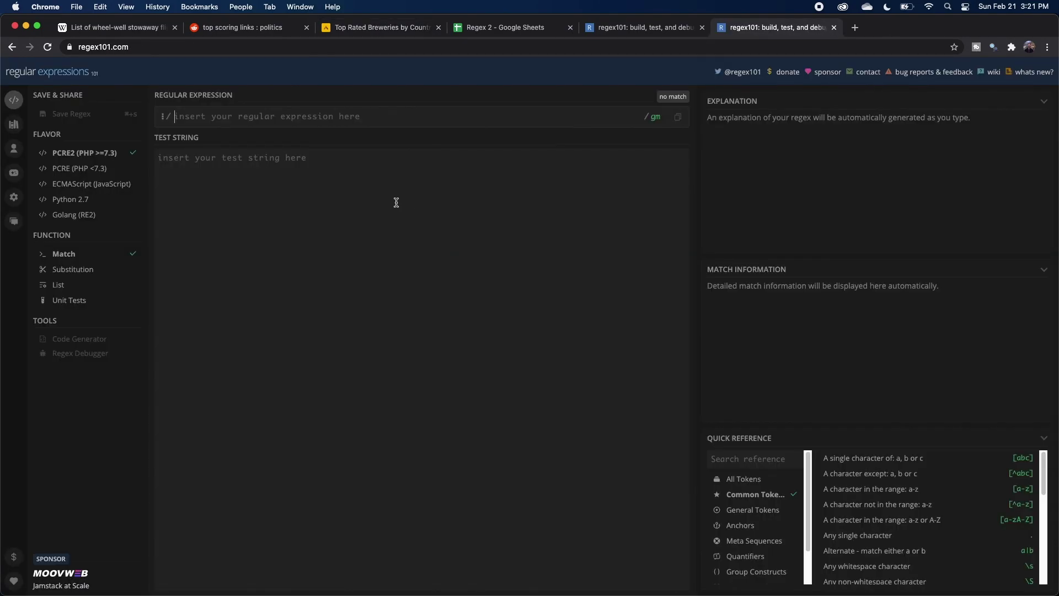
key(super+v)
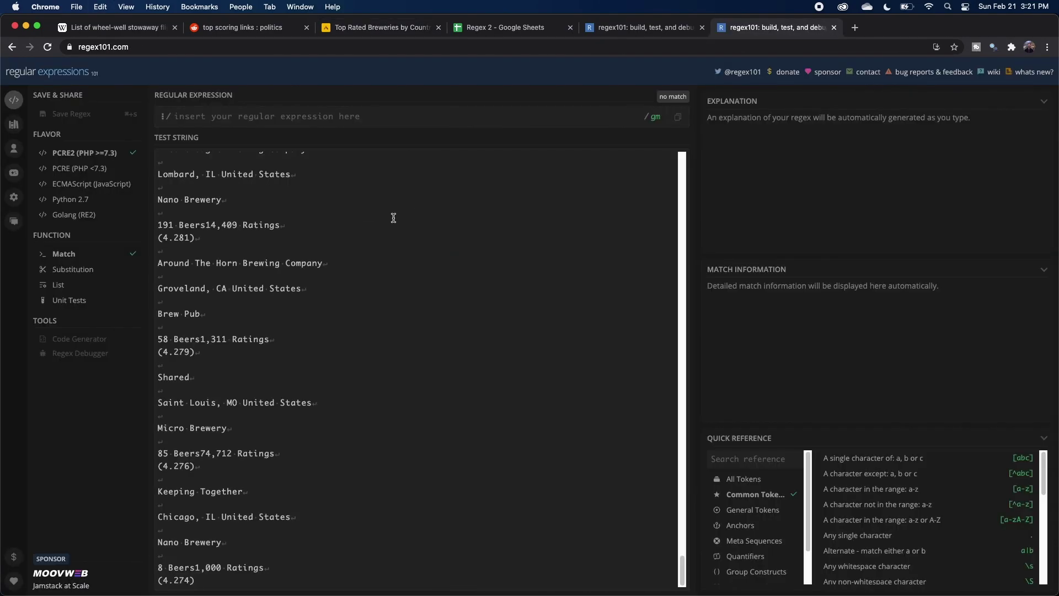
Set up a substitution replacing \n+ runs of line breaks with a single \n.
click(75, 273)
scroll(200, 213, up, 5)
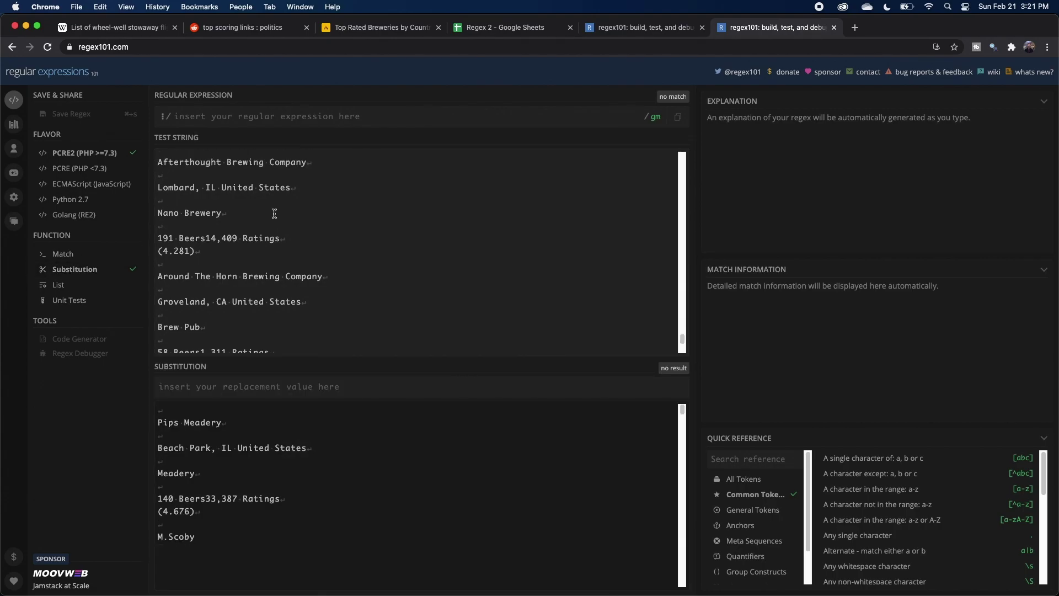
scroll(172, 164, up, 3)
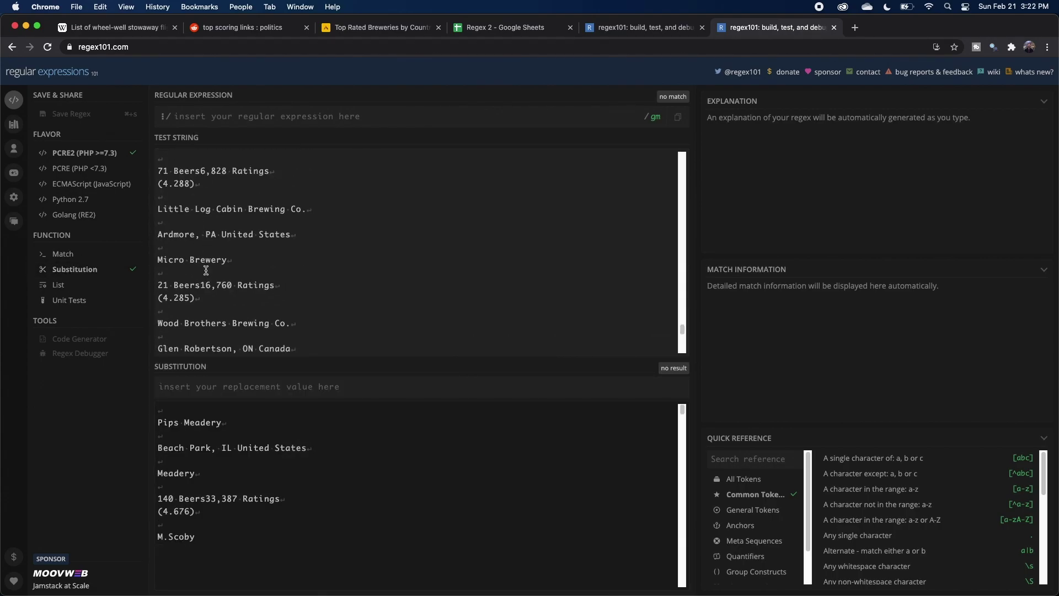
scroll(190, 242, up, 1)
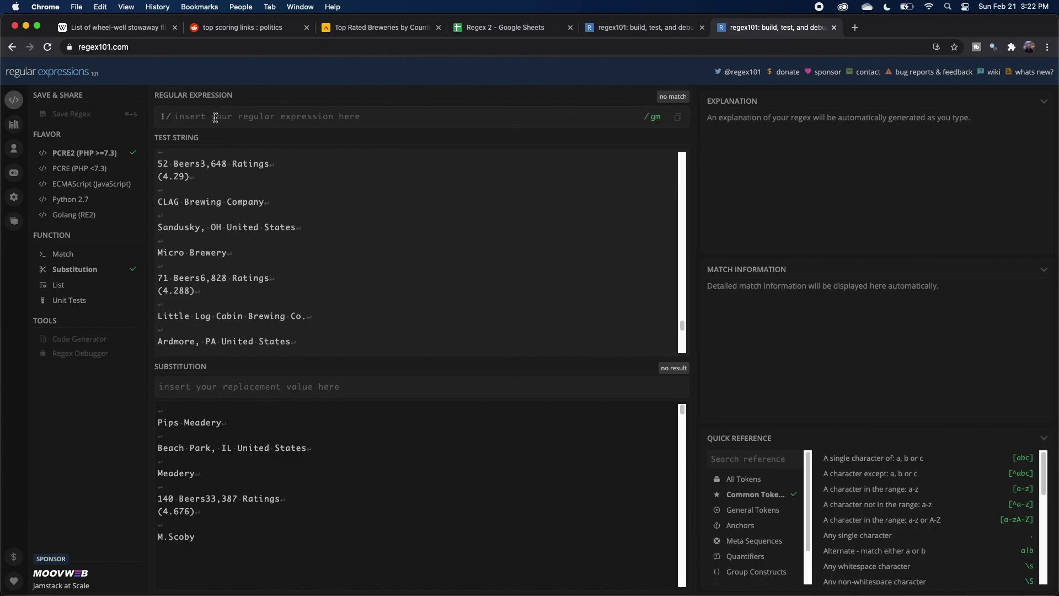
click(216, 117)
text(+)
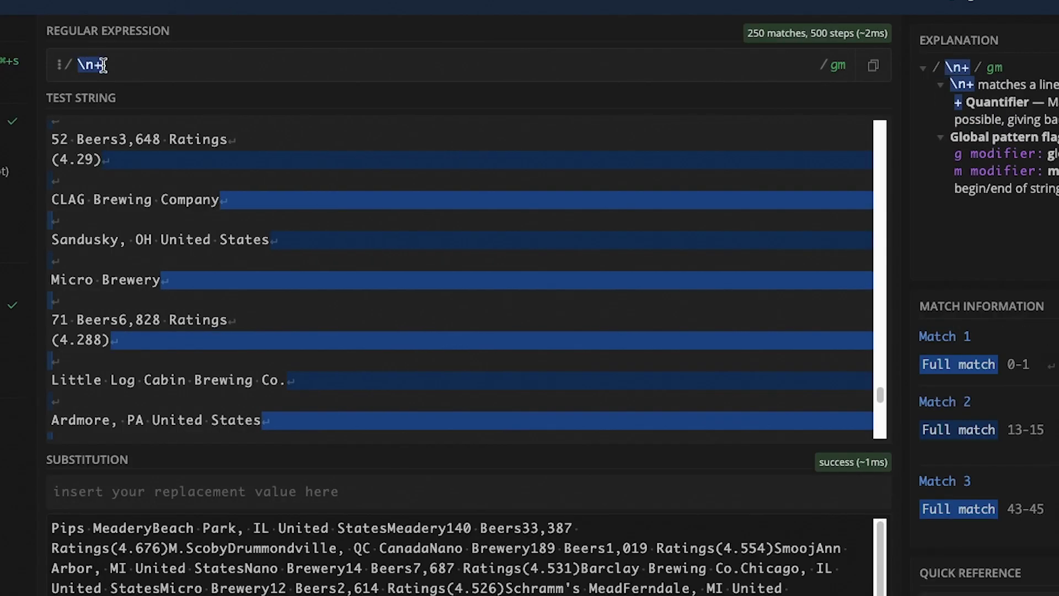
click(156, 490)
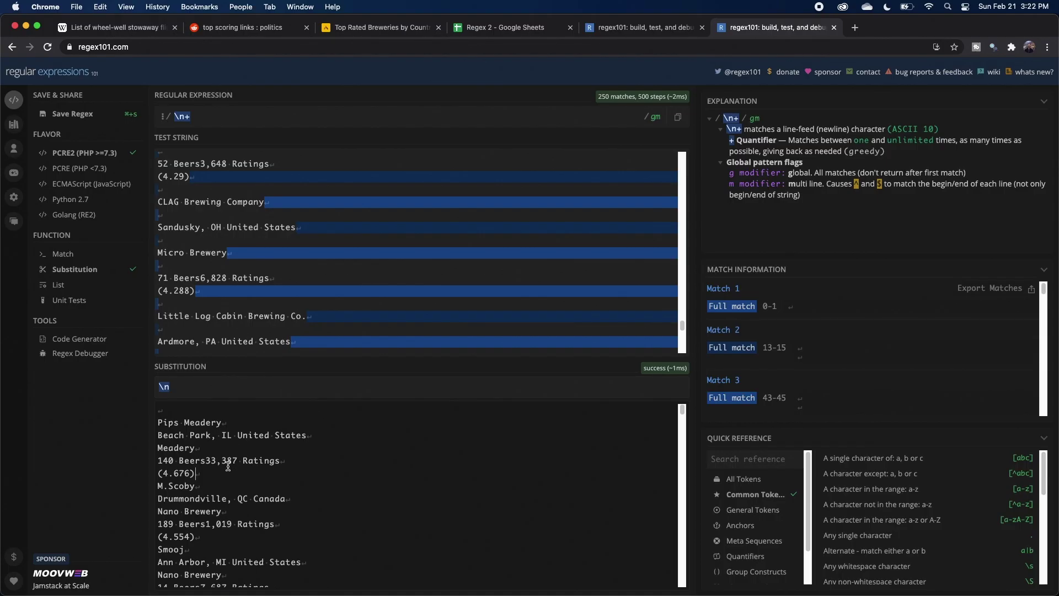
Replace the test string with the cleaned output, return to Match mode, and clear the pattern.
click(165, 595)
key(super+a)
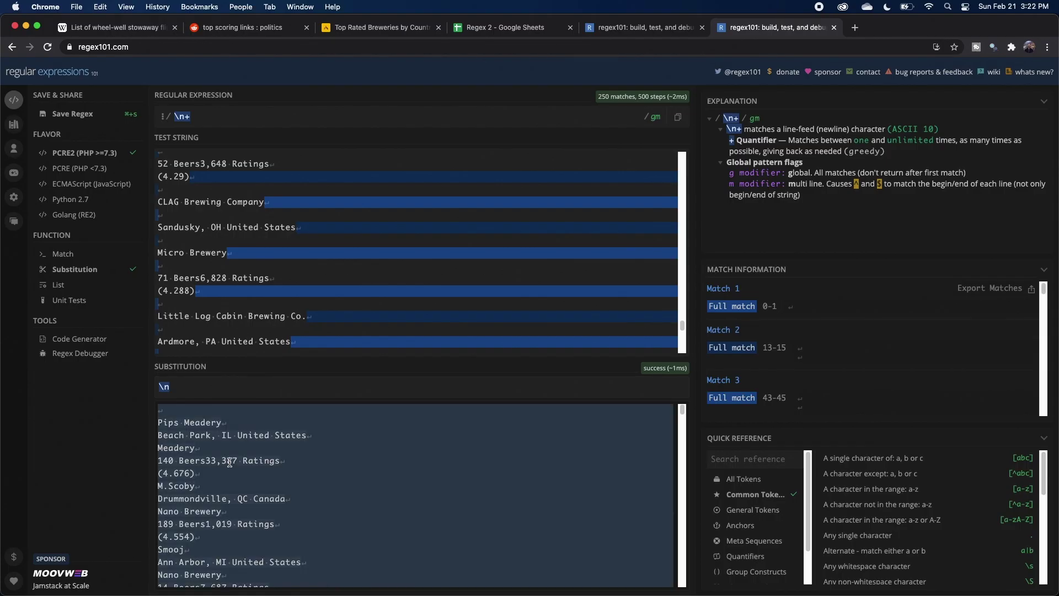
click(238, 262)
key(super+a)
key(super+v)
click(78, 254)
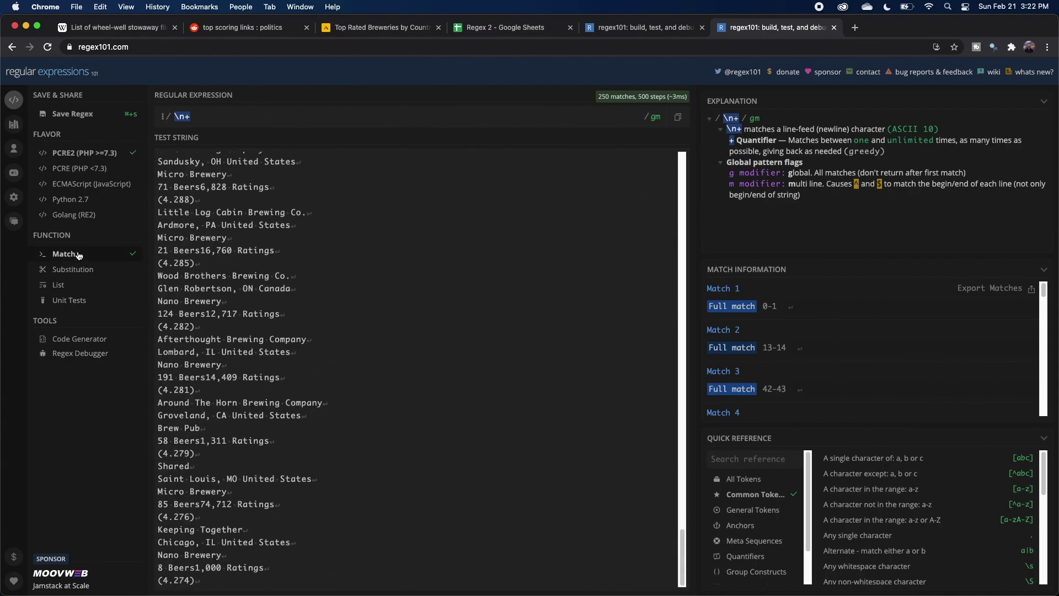
key(super+Up)
key(Delete)
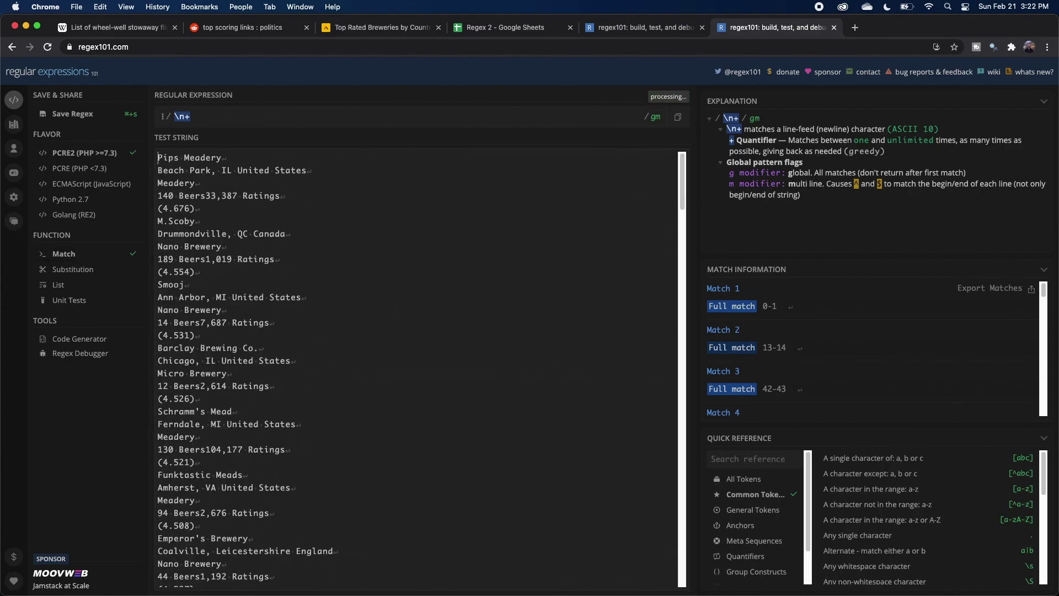
click(205, 120)
key(BackSpace)
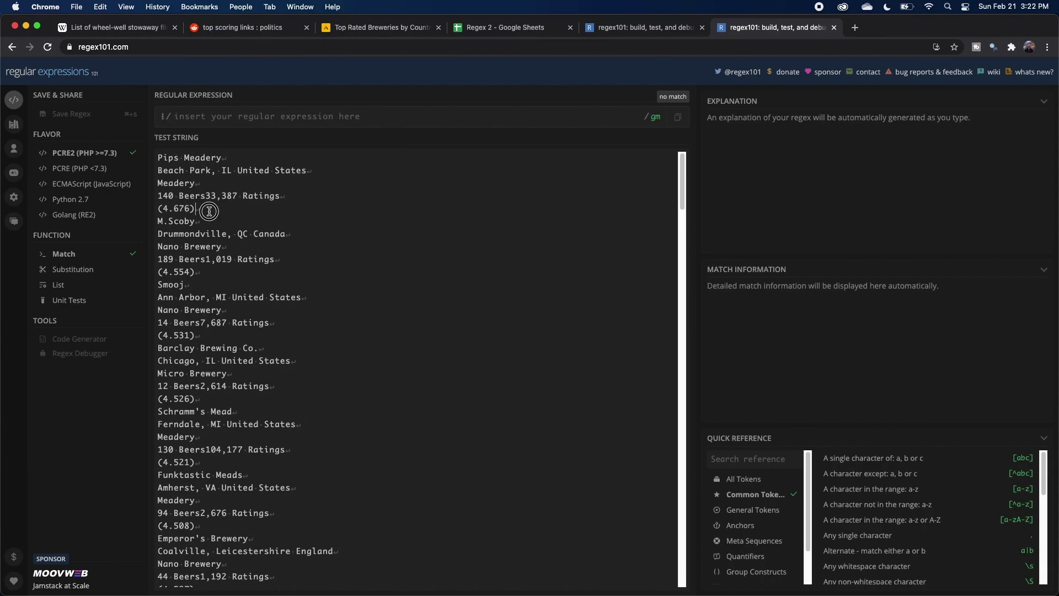
drag(196, 209, 147, 147)
drag(310, 171, 300, 199)
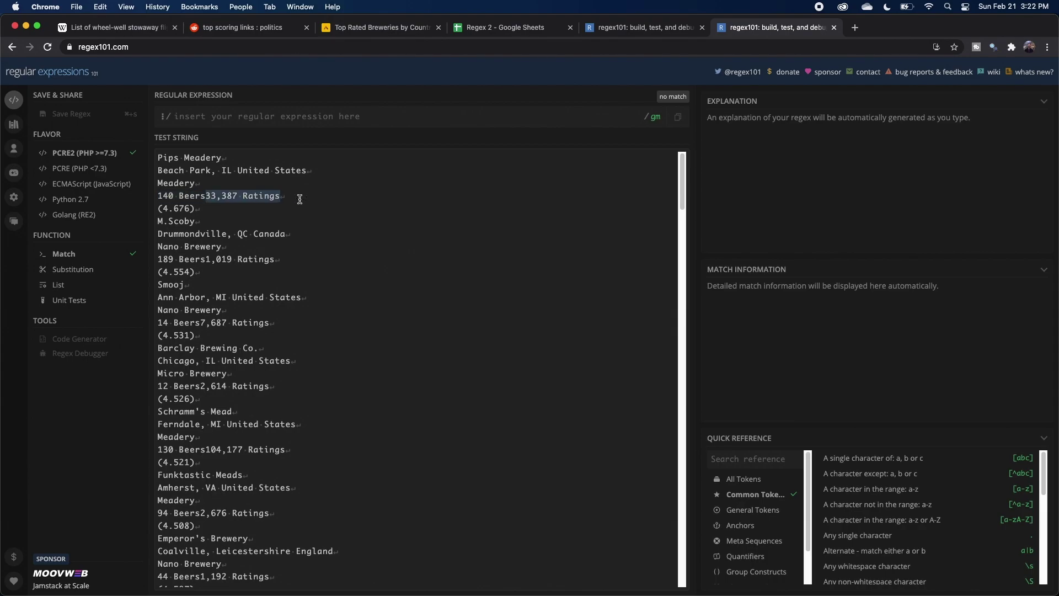
drag(212, 209, 150, 209)
click(181, 116)
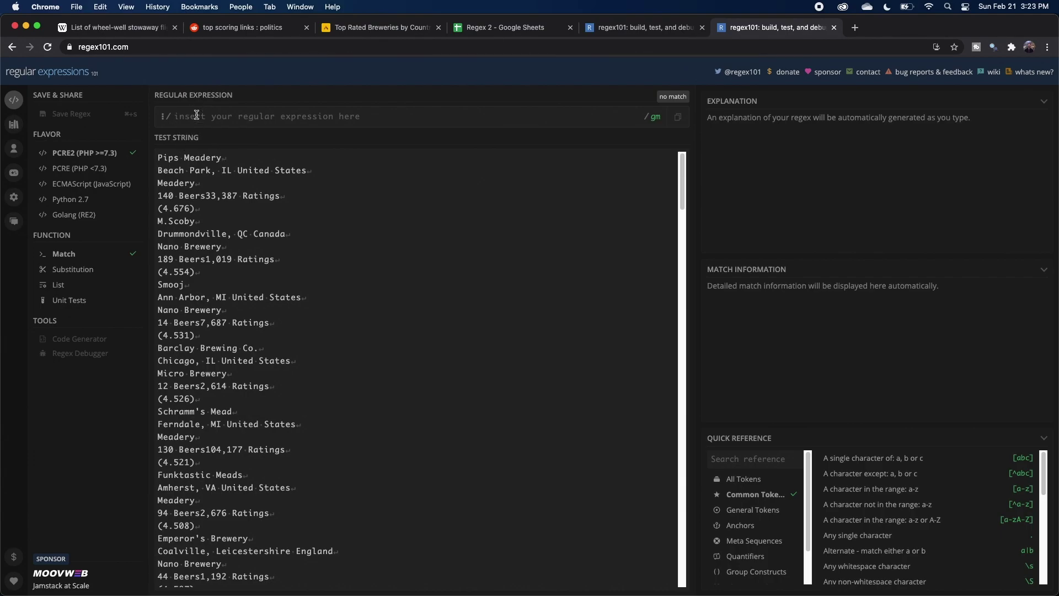
Start the pattern with (.*) and disable the global flag so only one record matches.
text((.*))
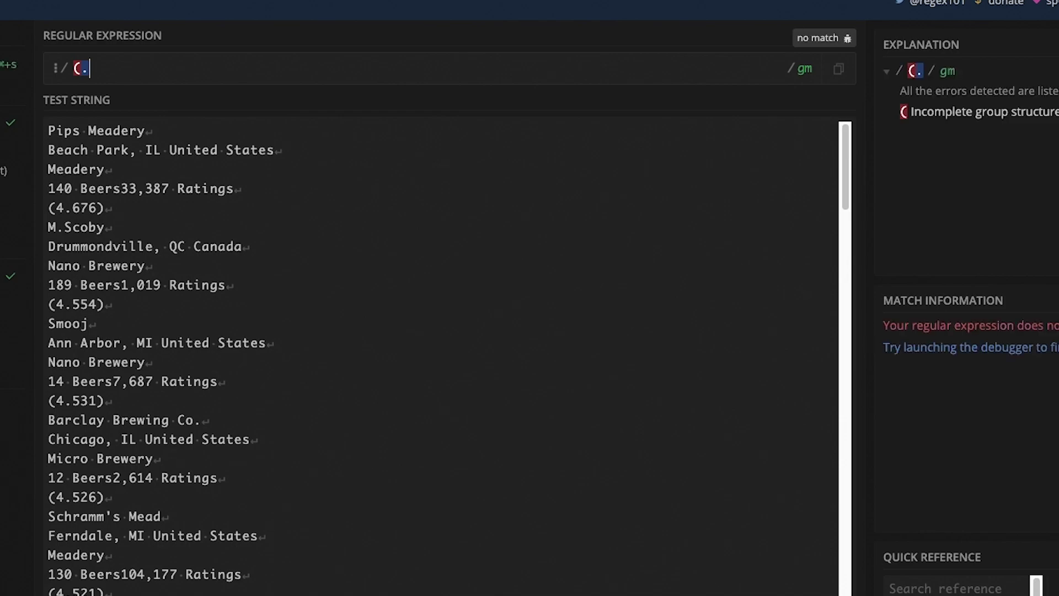
click(806, 69)
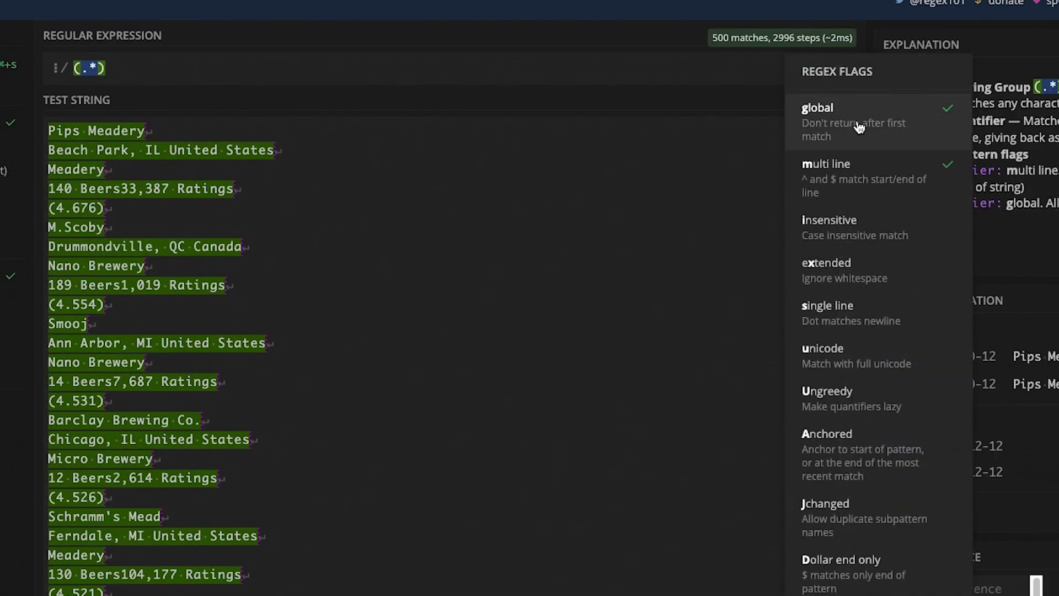
click(859, 127)
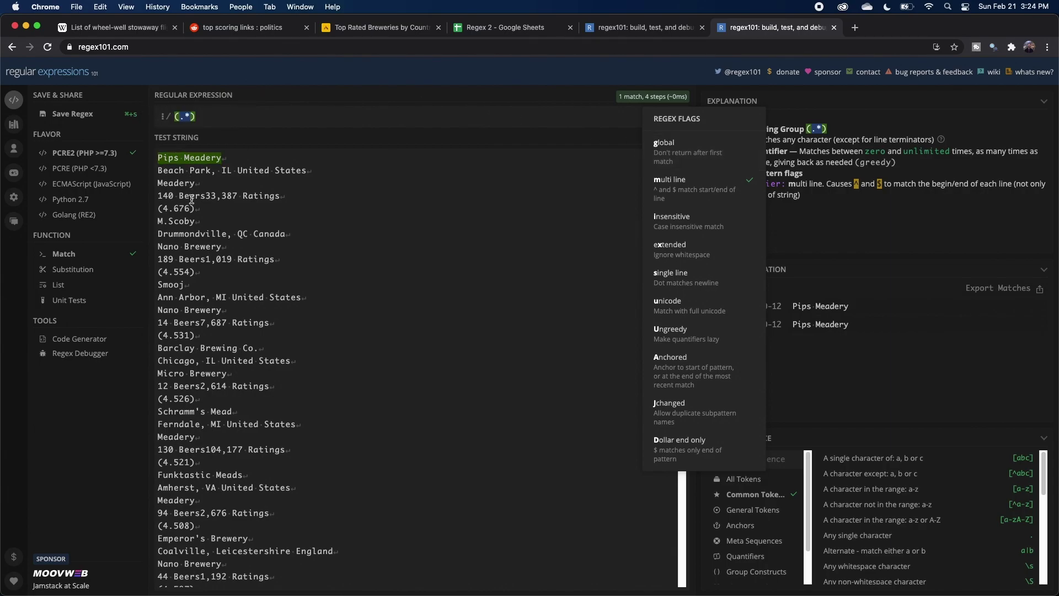
click(216, 115)
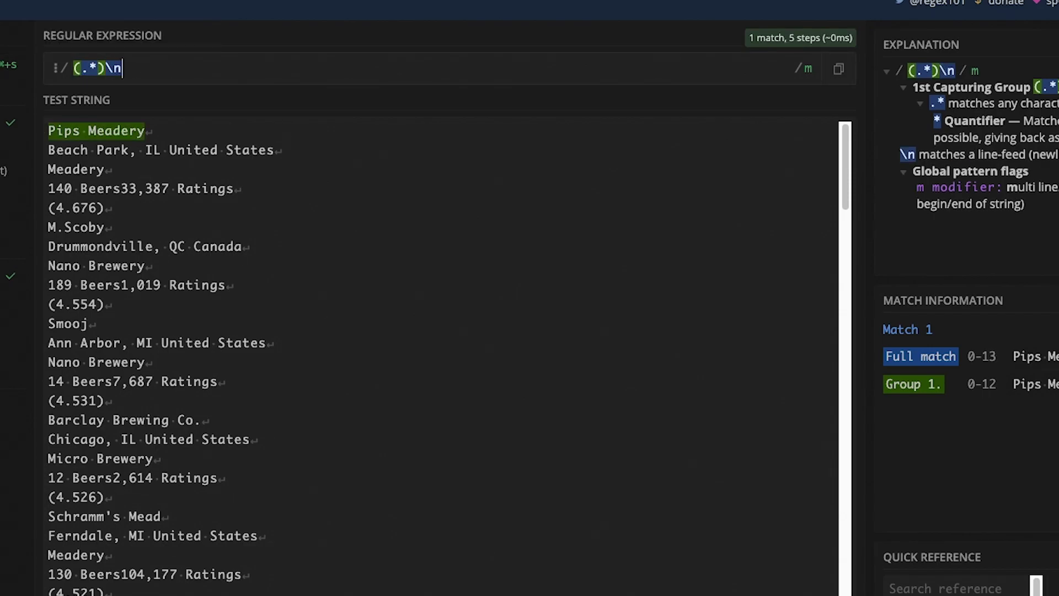
Add location, type and ([\d,]+) beer-count groups, then \sBeers, checking commas in 140.
text((.*)\n)
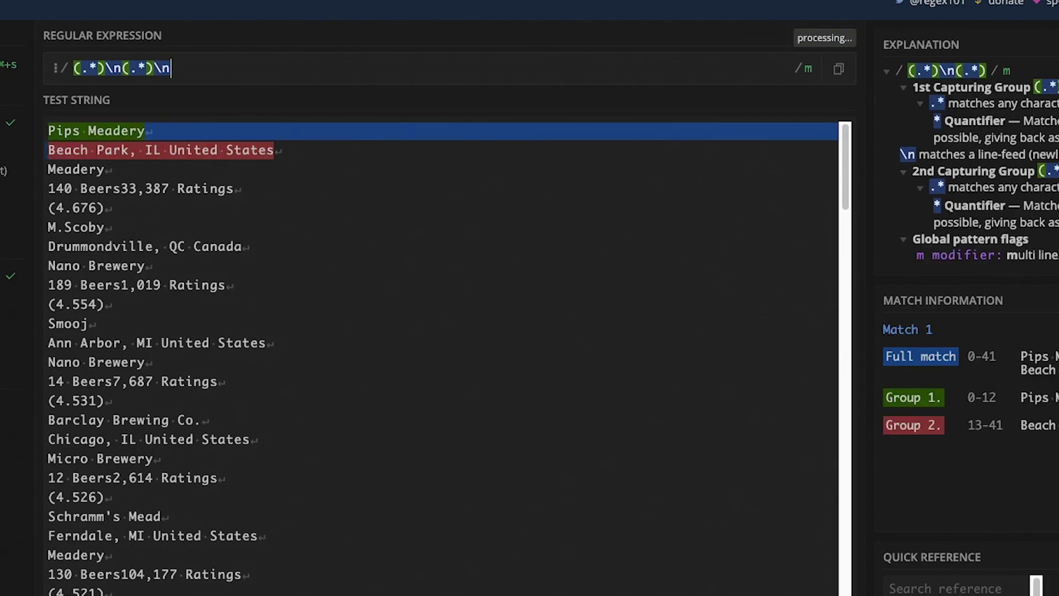
text( (.*))
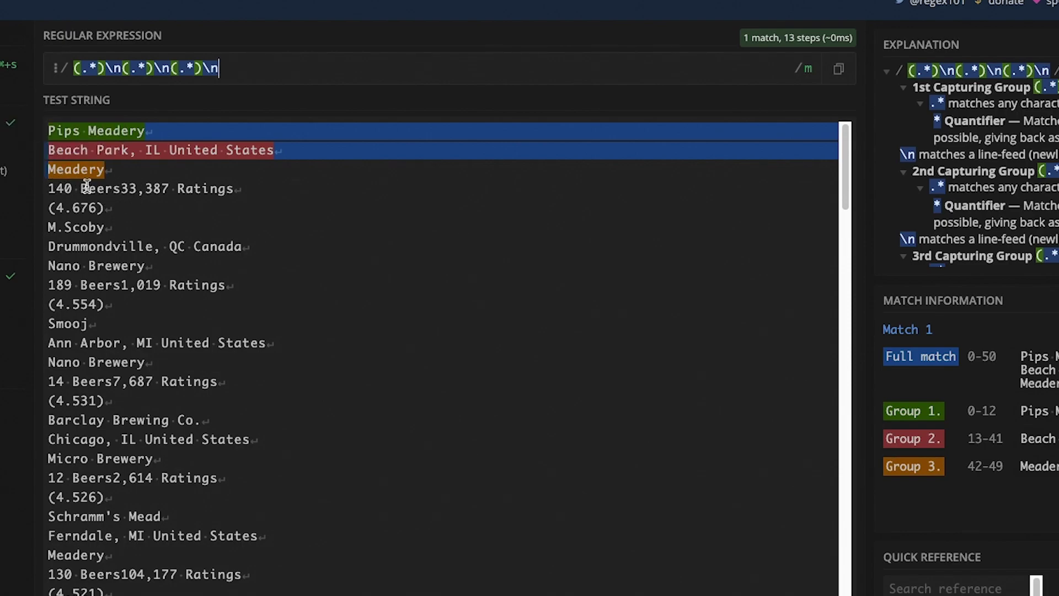
text(()
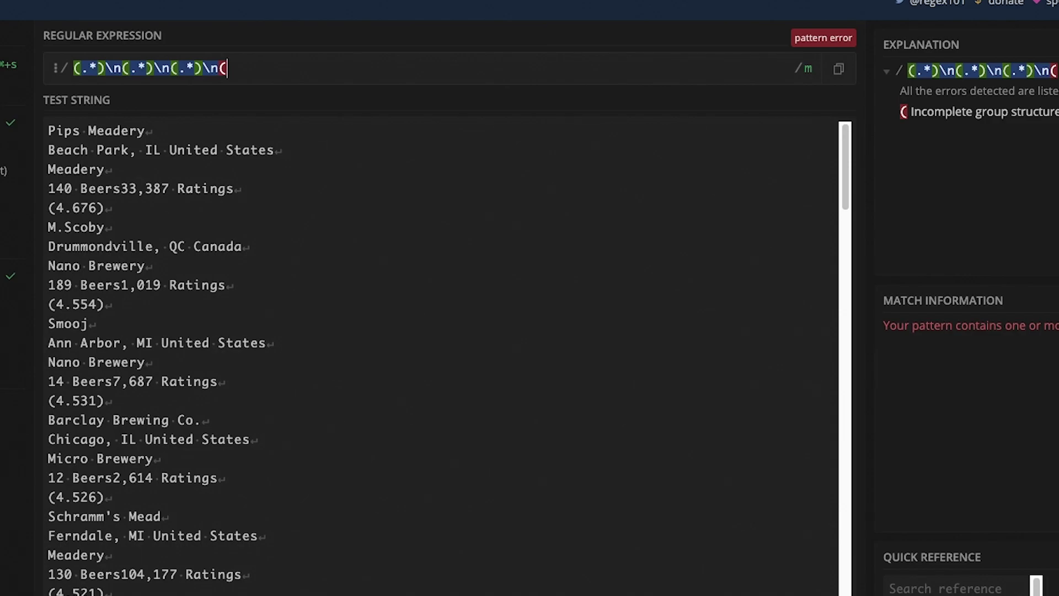
text([\d)
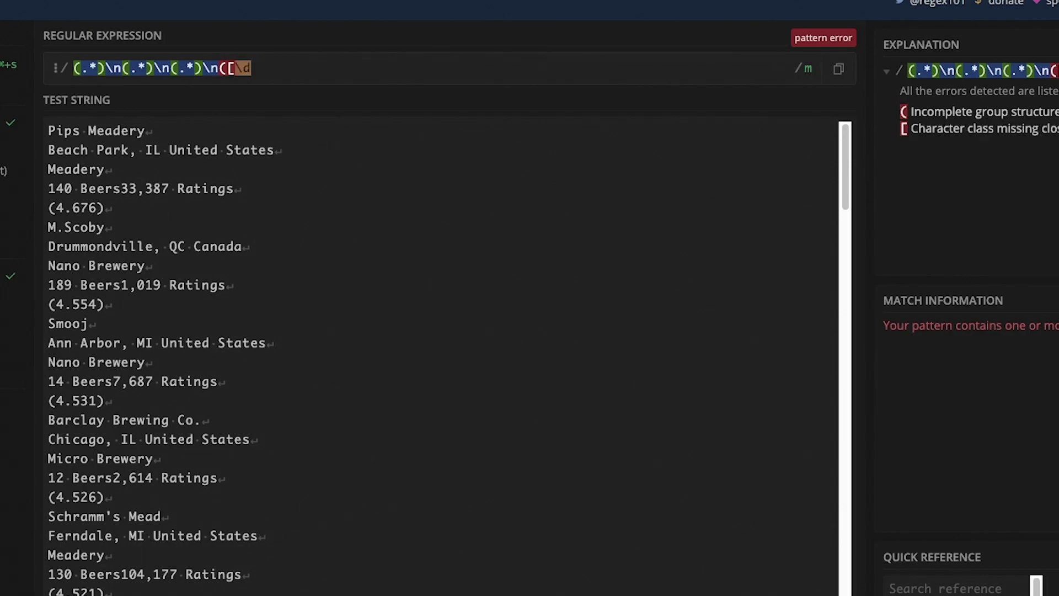
text(,]+)
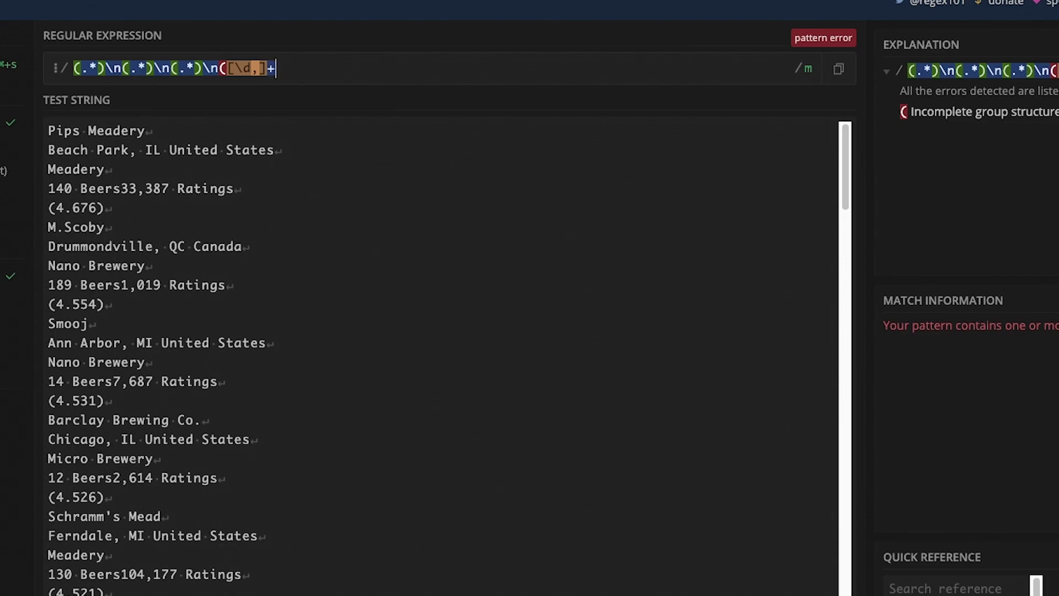
text())
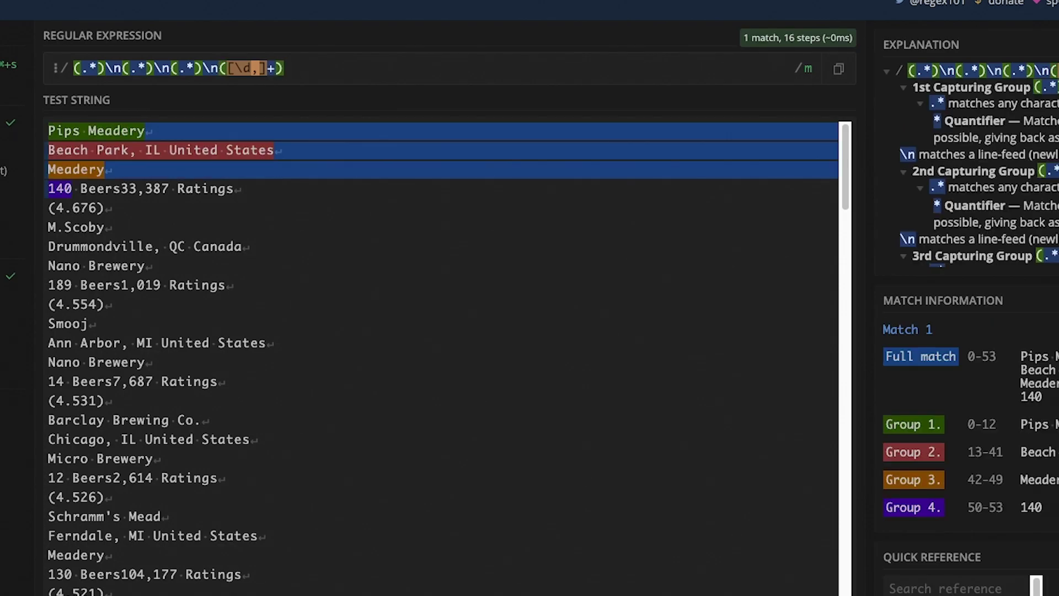
mouse_move(70, 189)
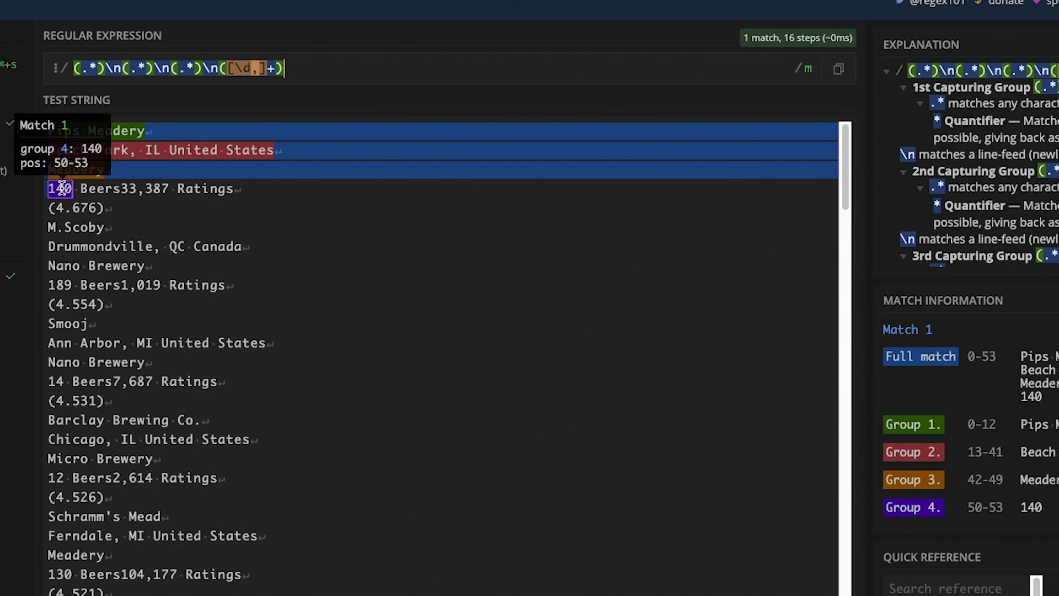
click(56, 189)
text(,)
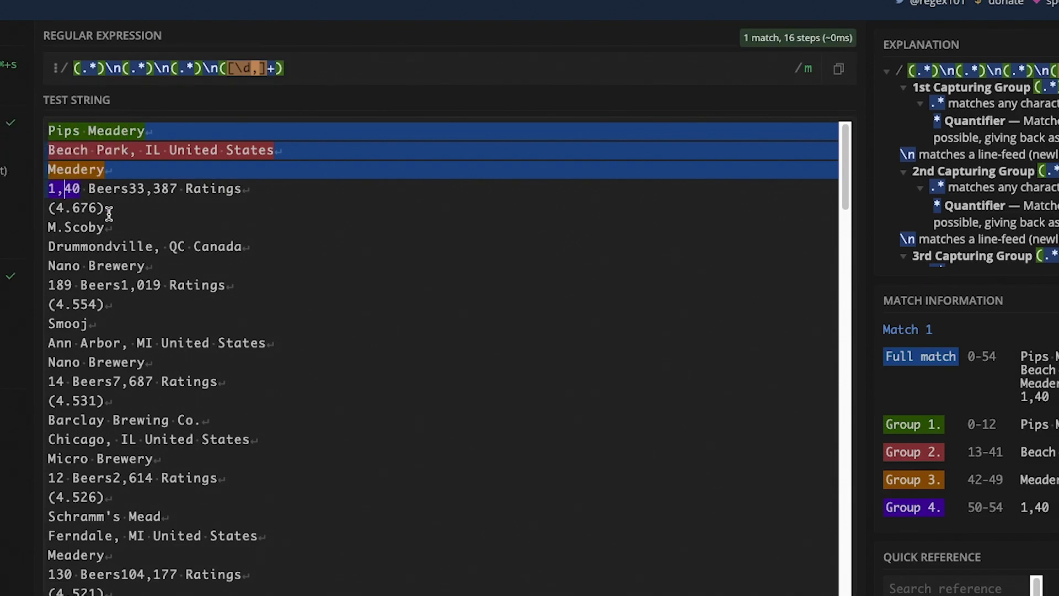
key(BackSpace)
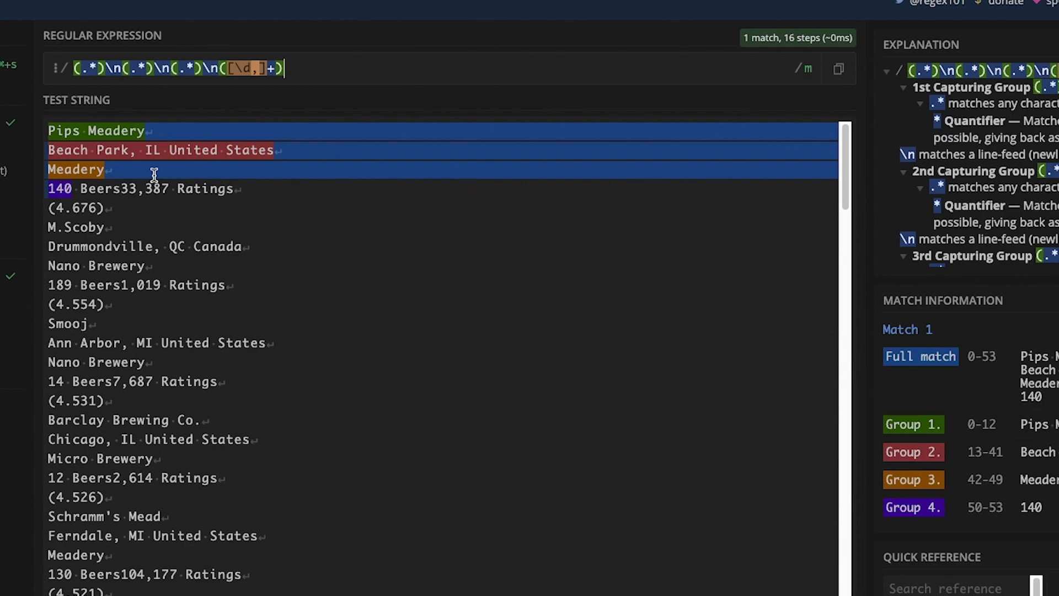
click(288, 68)
text(\sB)
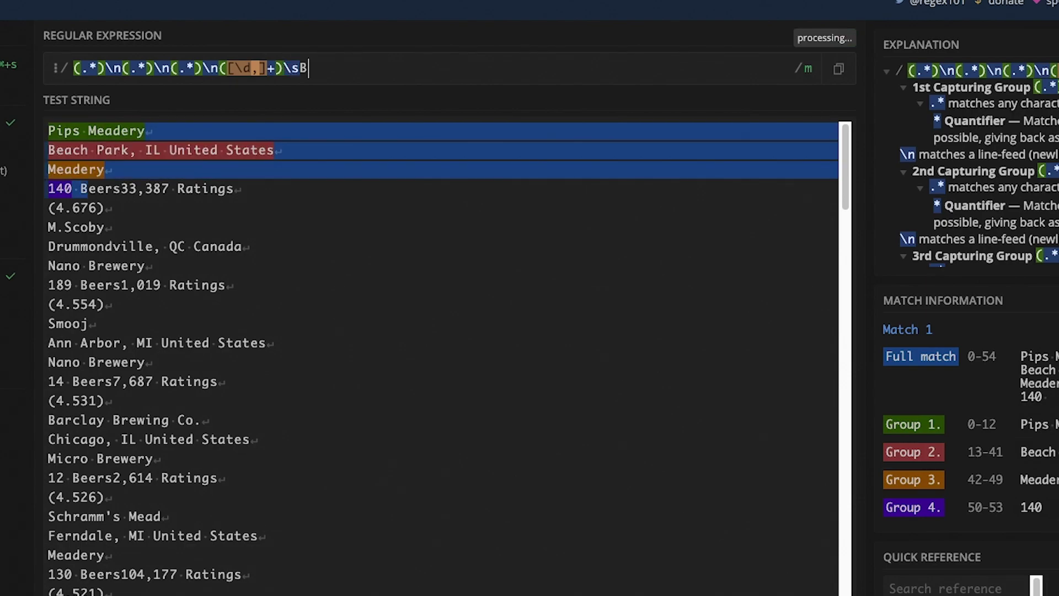
text(eers)
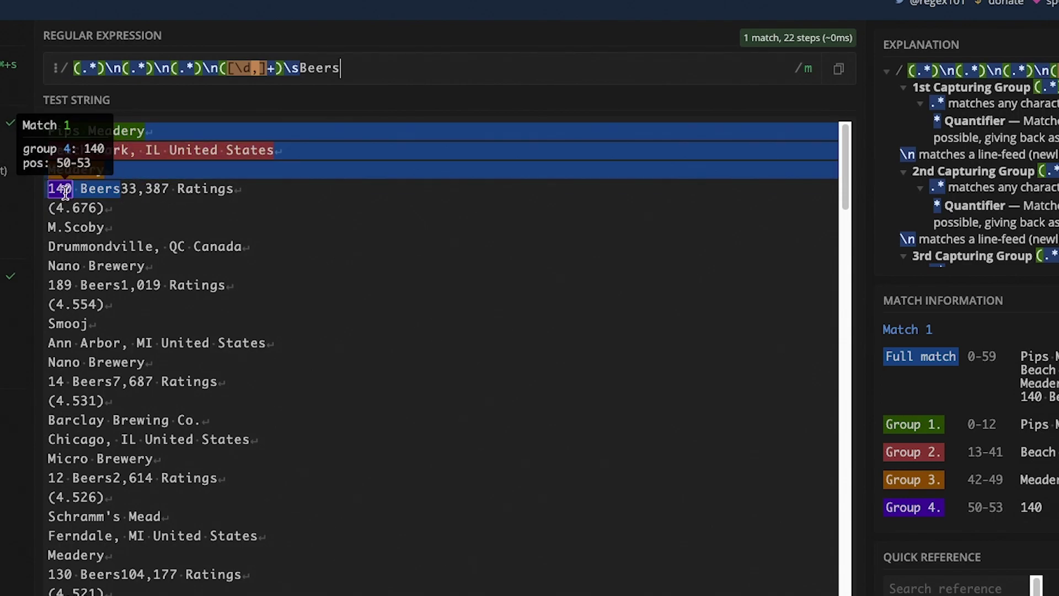
Append ([\d,]+)\sRatings and \(([\d\.]+)\) groups for Pips Meadery's 33,387 ratings and score.
text(()
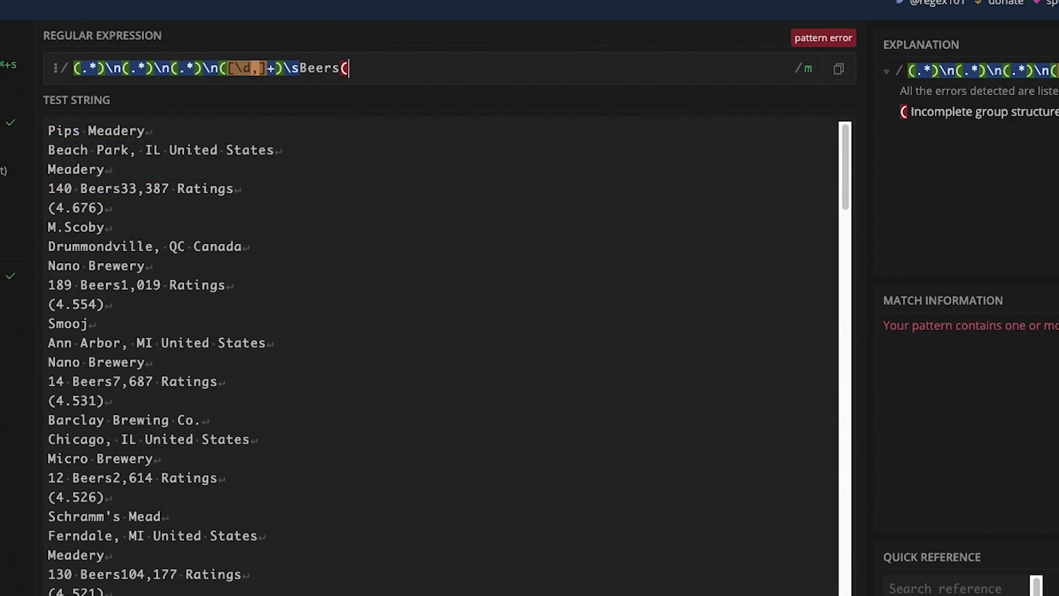
text([\d)
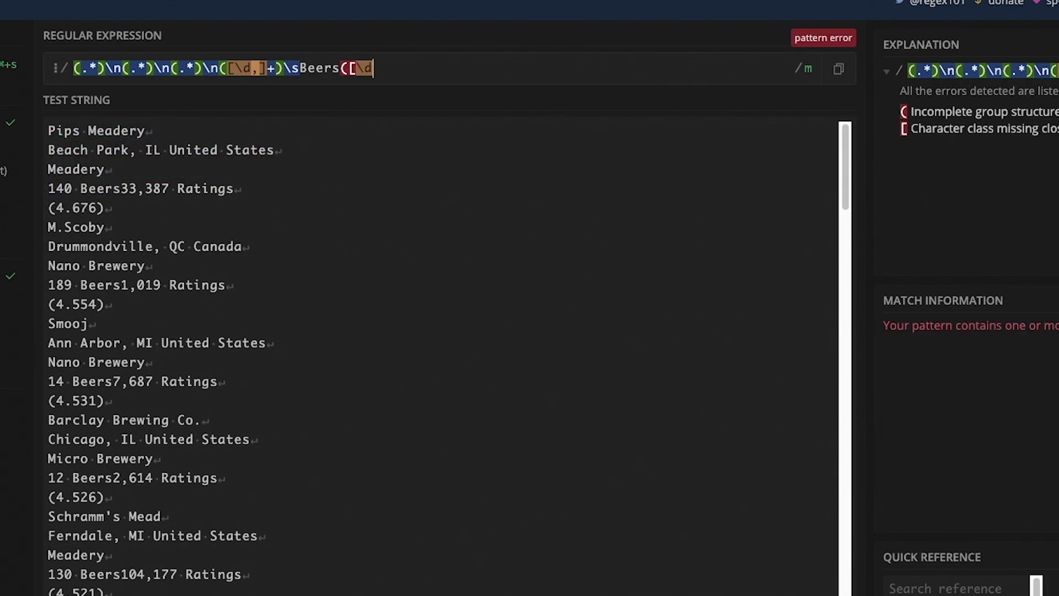
text(,]+)
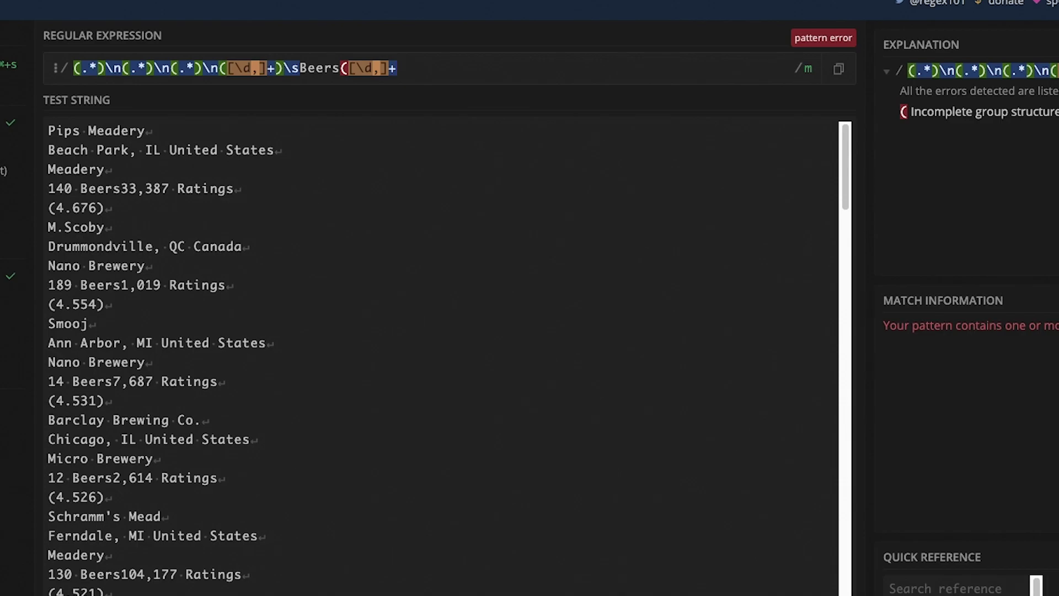
text())
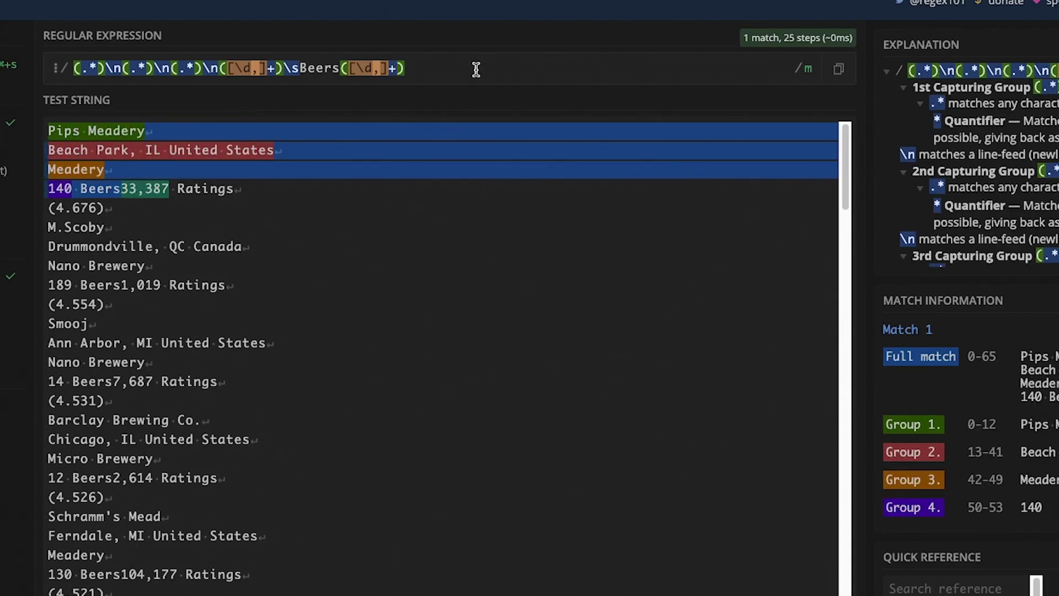
text(\sRatings\n)
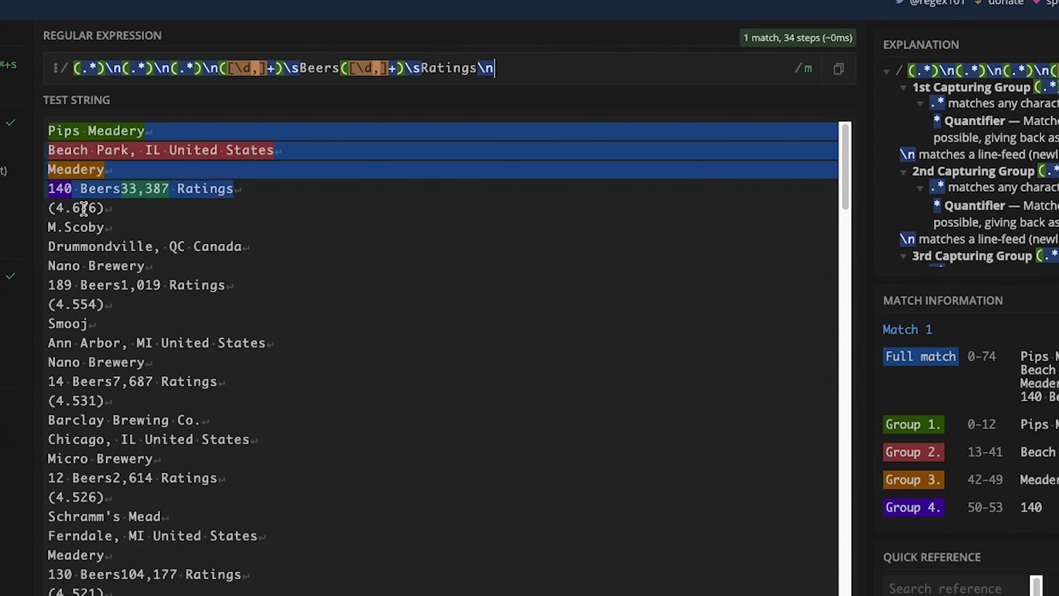
text( \()
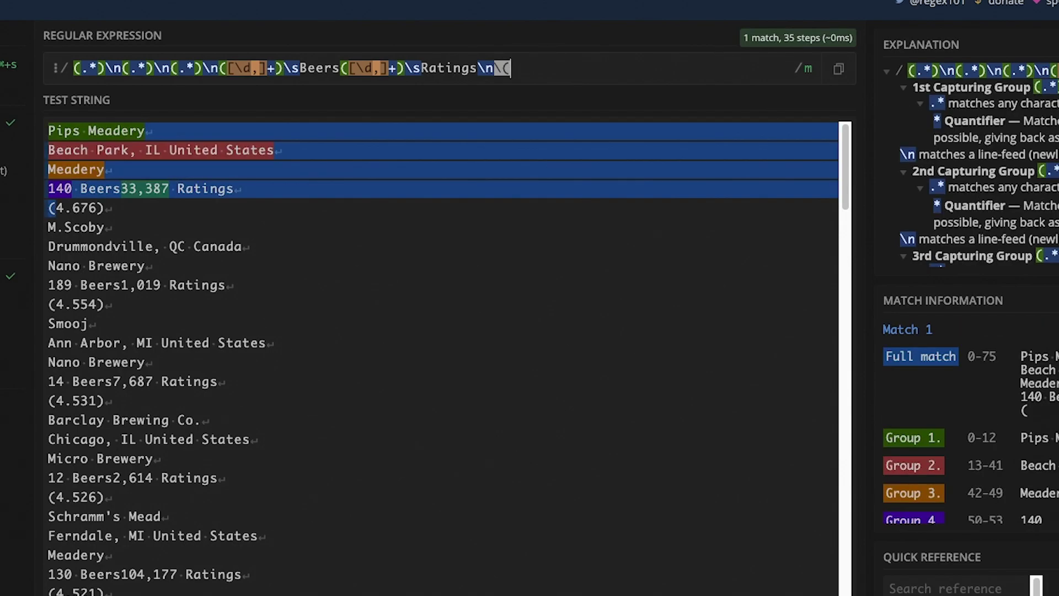
text(()
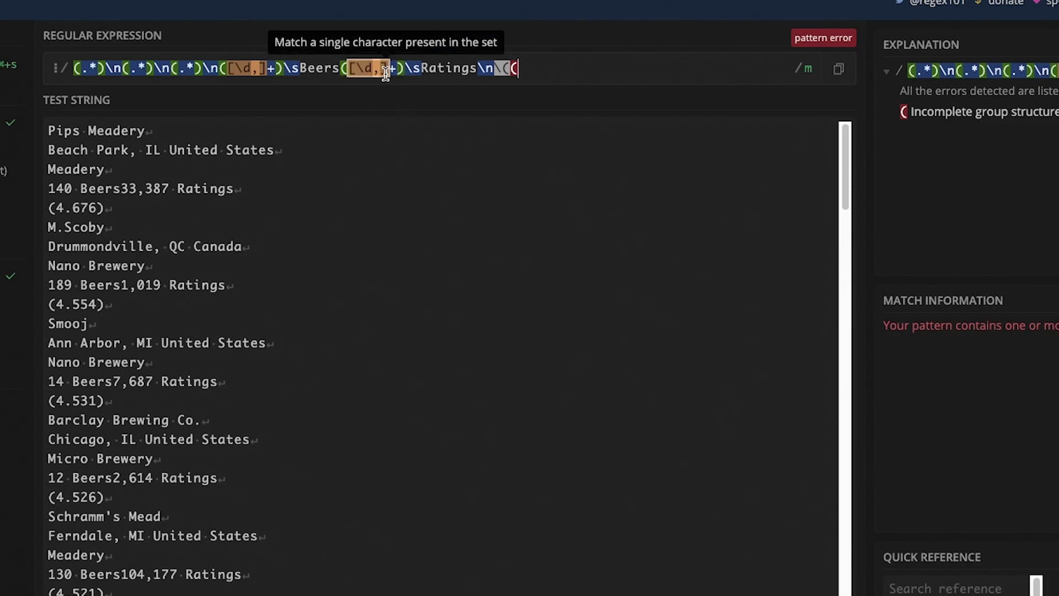
mouse_move(362, 68)
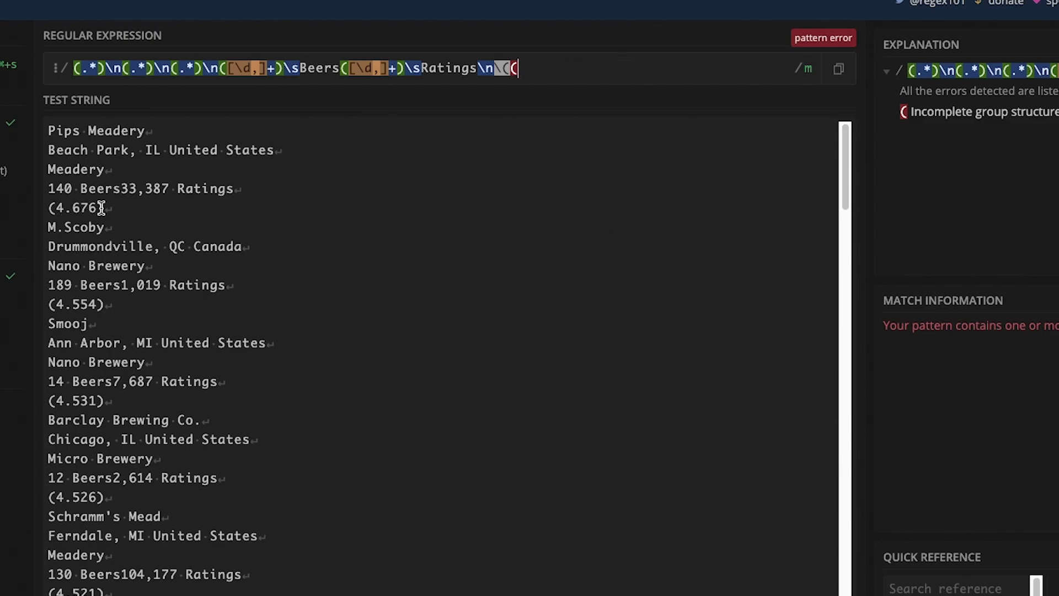
text([\d)
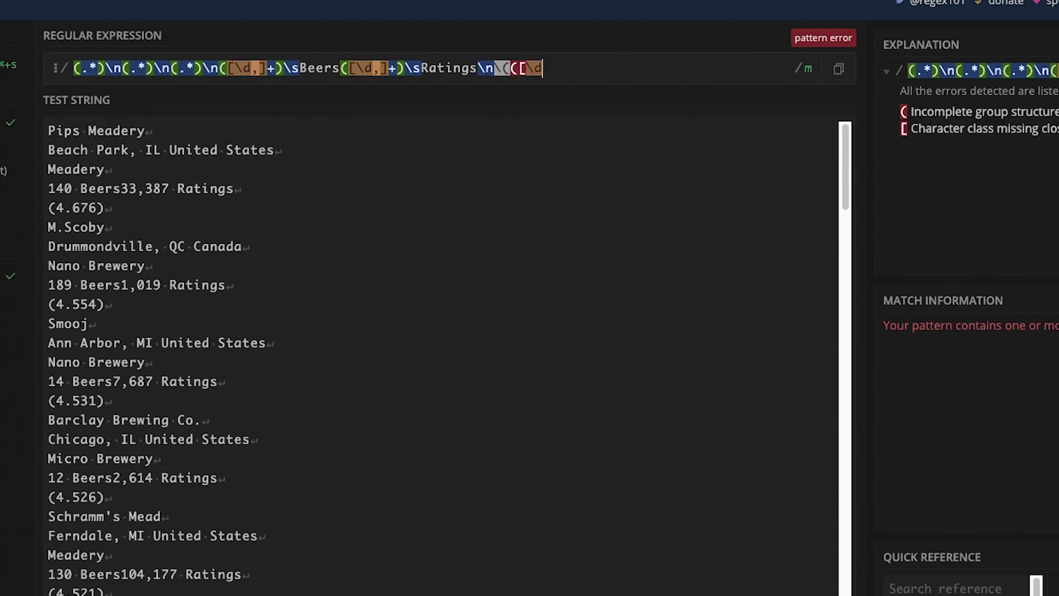
text(\.)
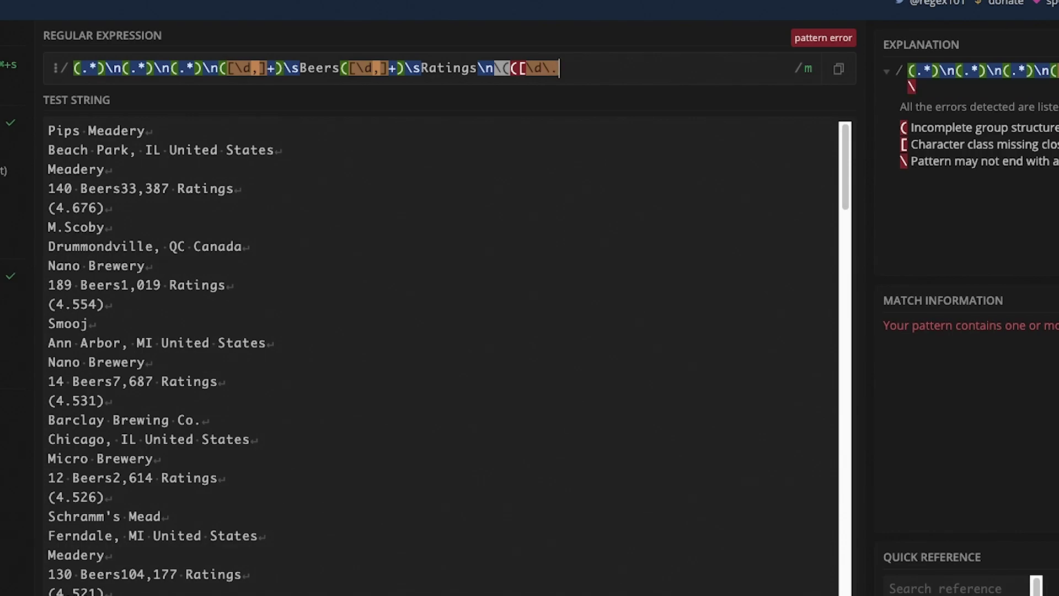
text(]+)
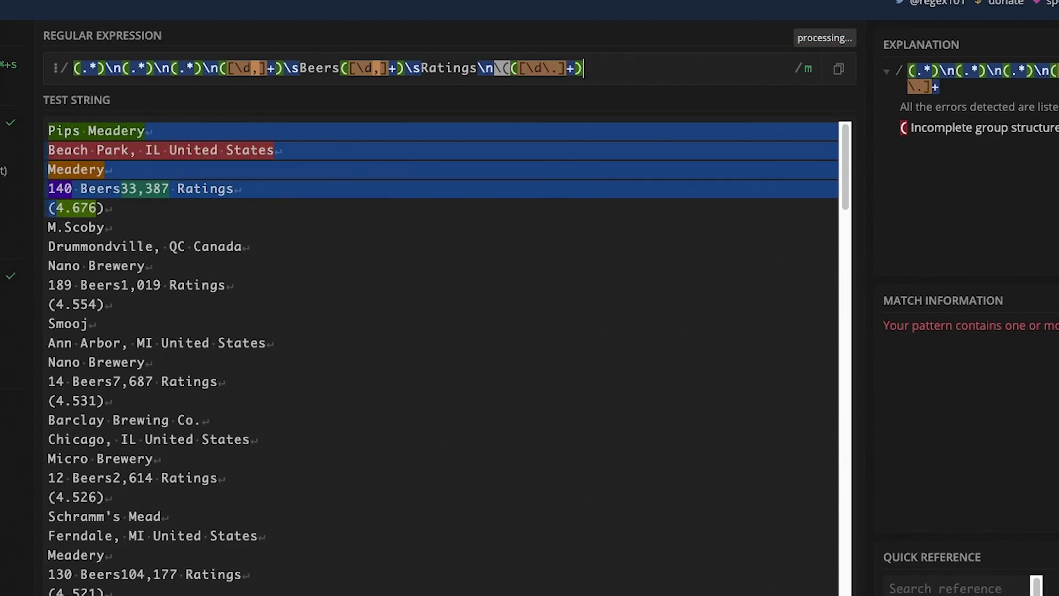
text())
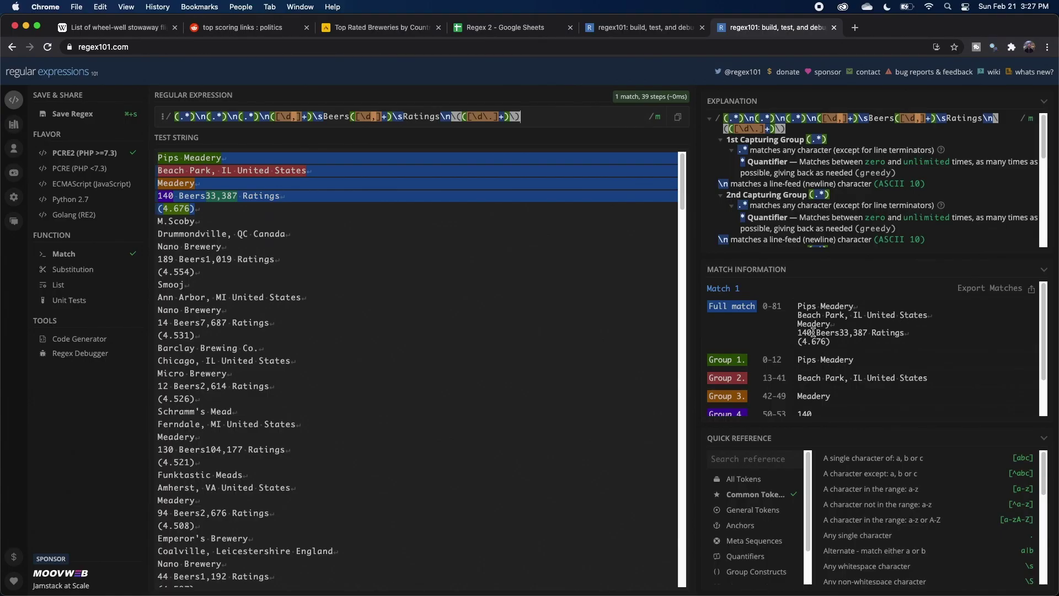
Check the captured location, type, ratings and 4.676 score values in Match Information.
scroll(818, 340, down, 2)
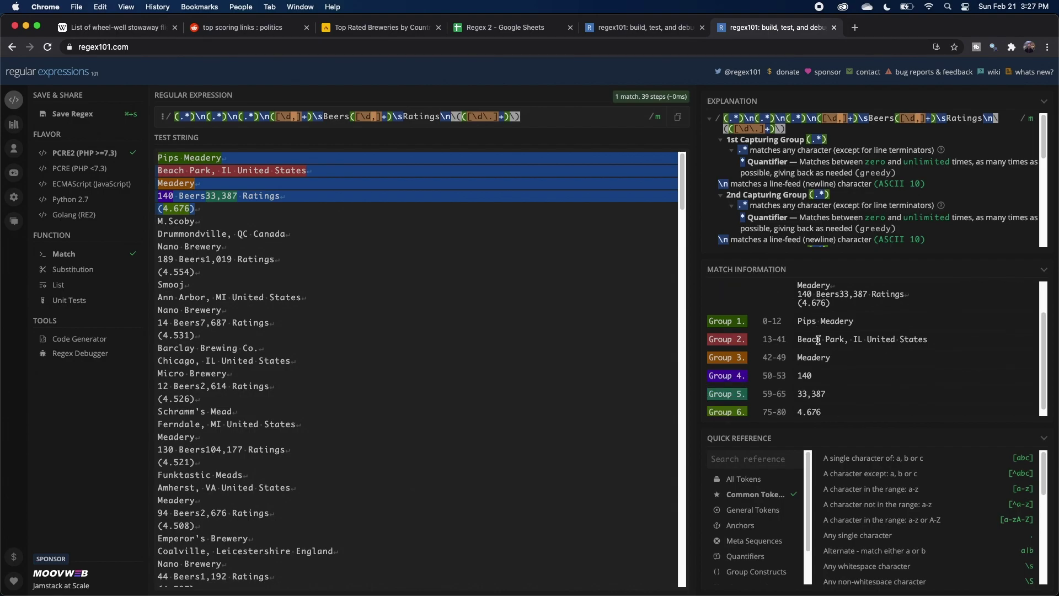
scroll(818, 340, down, 1)
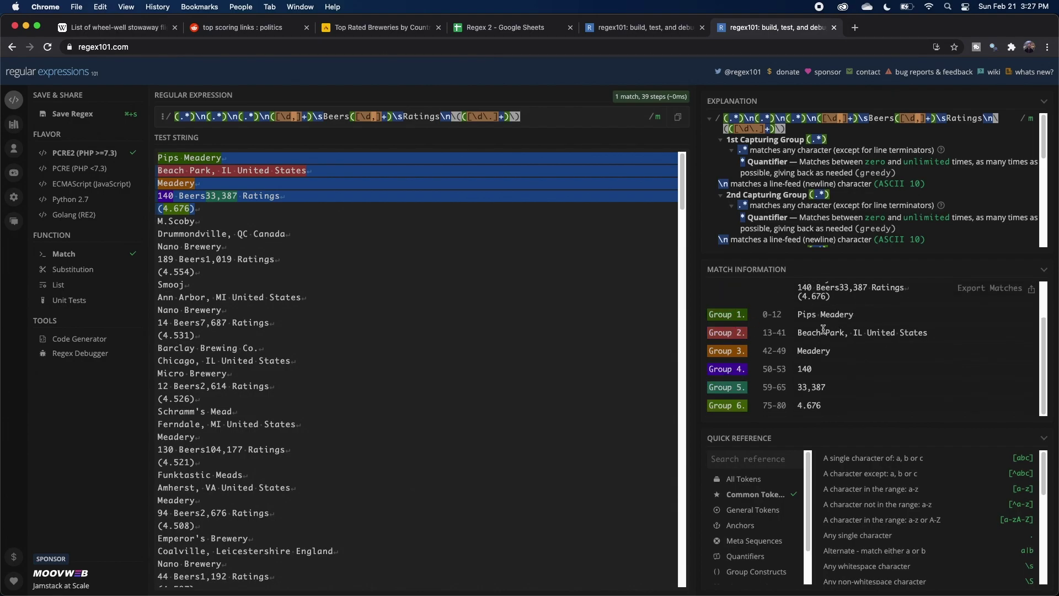
drag(824, 330, 878, 332)
drag(804, 351, 831, 351)
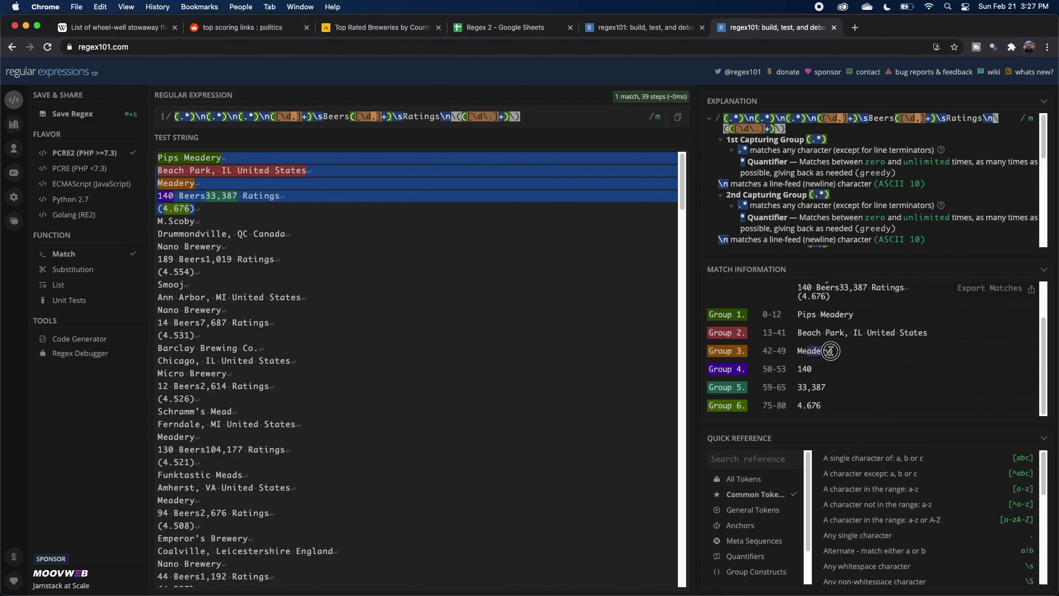
click(807, 369)
drag(811, 396, 837, 407)
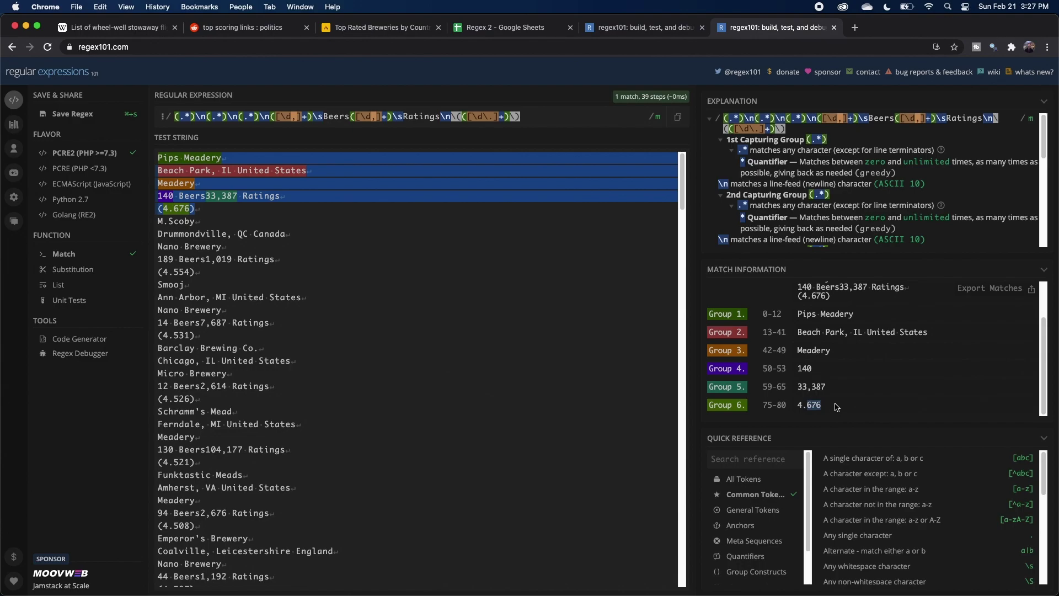
Turn the global (g) flag back on so the pattern matches all 50 brewery records.
click(659, 119)
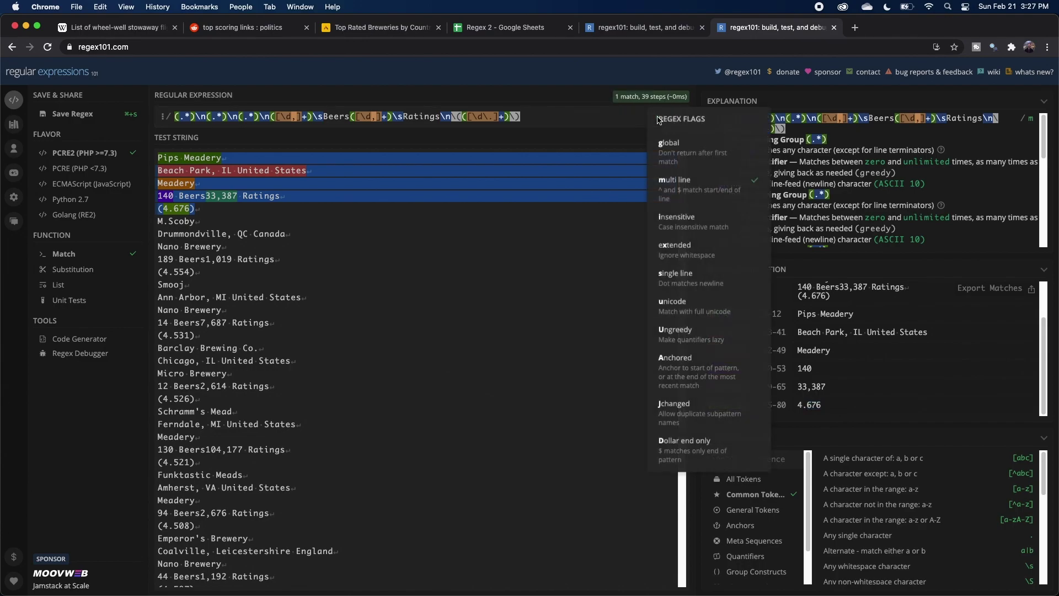
click(701, 160)
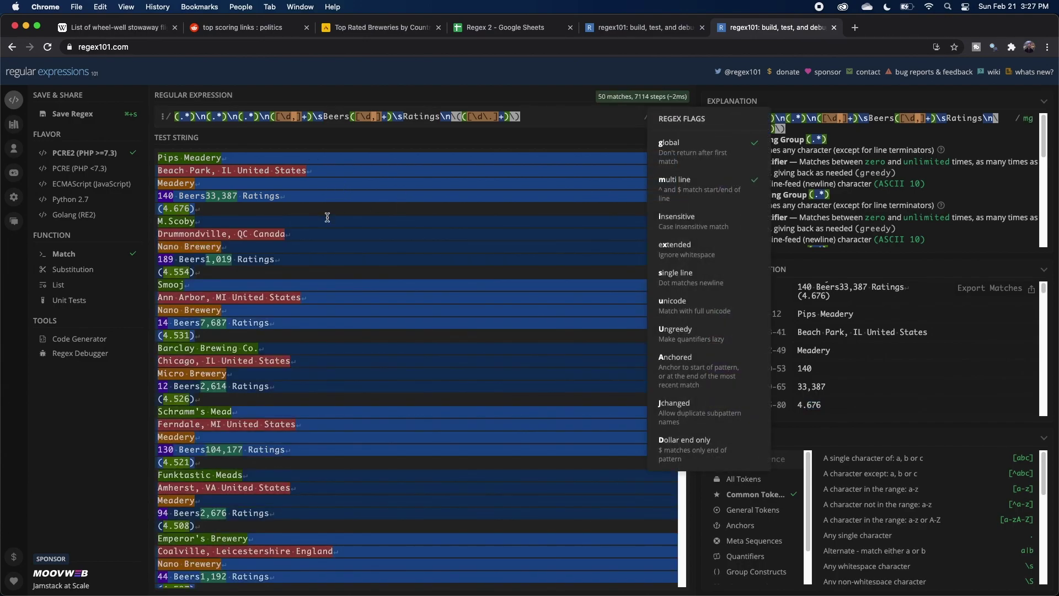
click(328, 264)
scroll(328, 265, down, 12)
scroll(331, 346, up, 15)
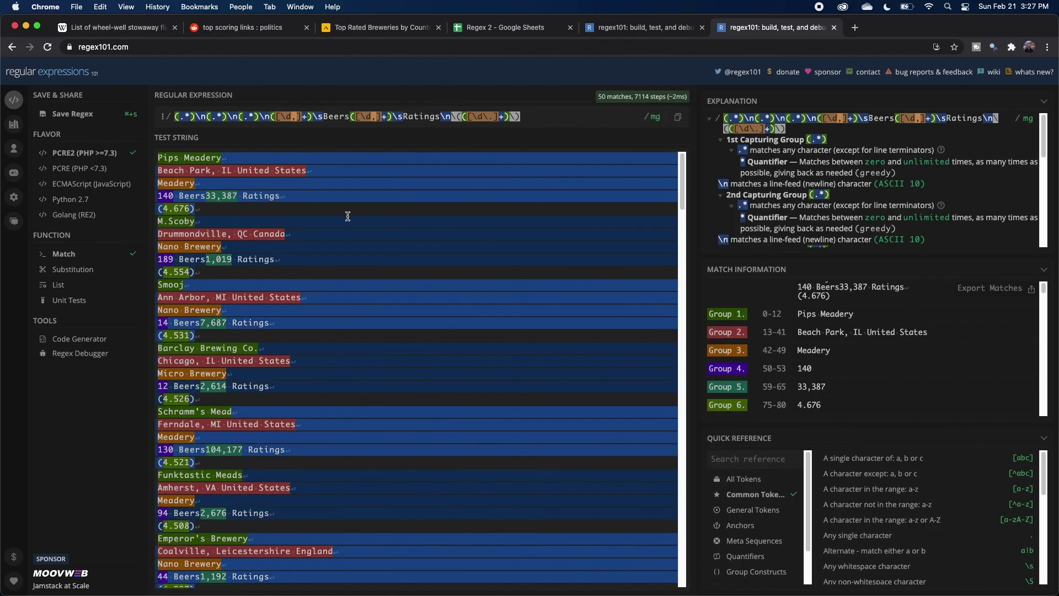
Substitute each match with "$1", "$2", "$3", "$4", "$5", "$6" as quoted CSV.
click(81, 274)
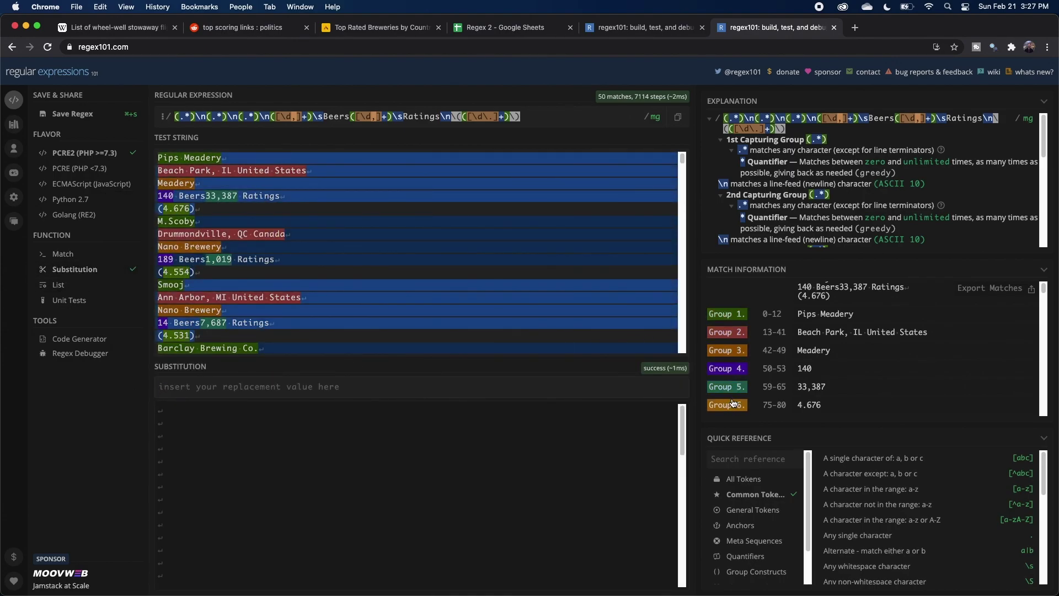
click(160, 386)
text($1, )
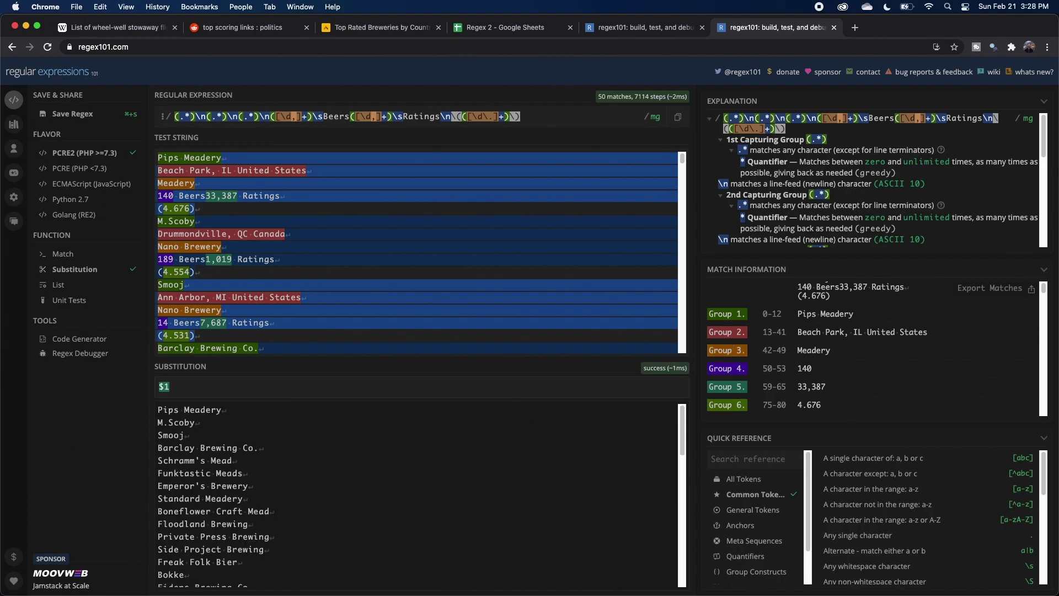
text($2,)
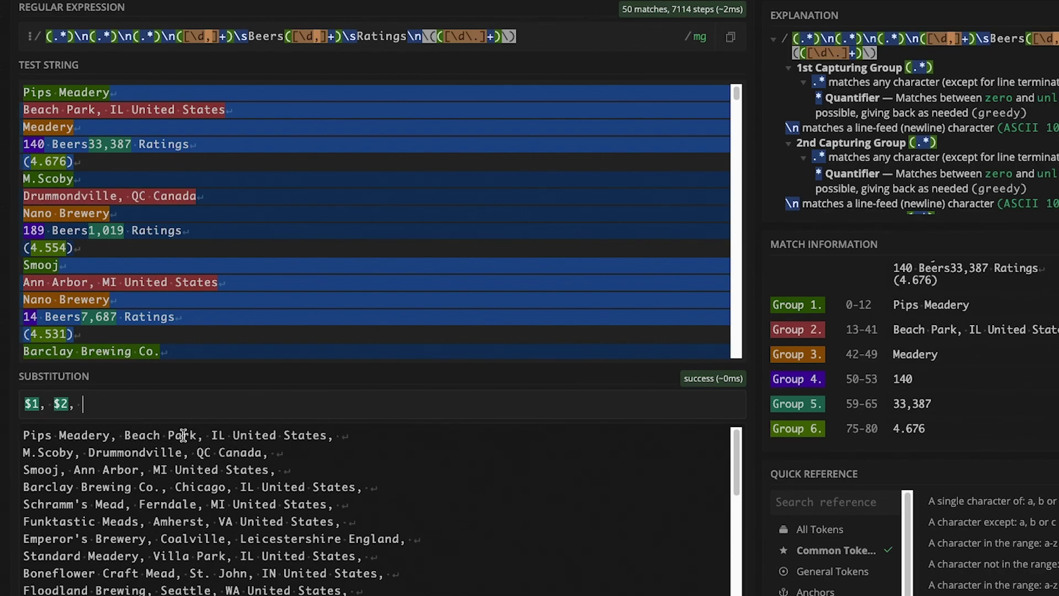
text(")
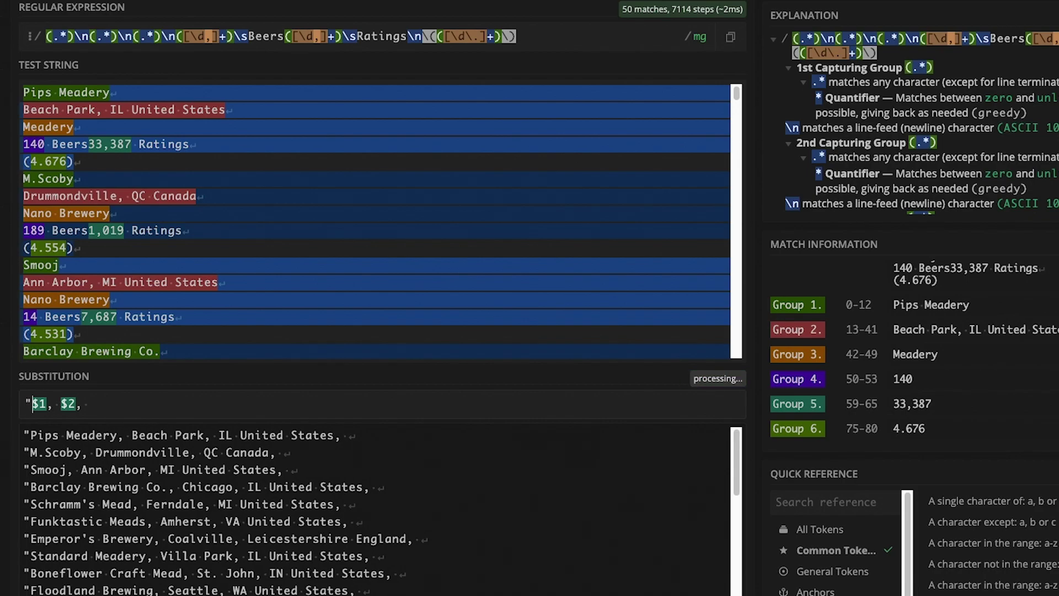
key(Right)
key(Right)
text(")
key(Right)
key(Right)
text(")
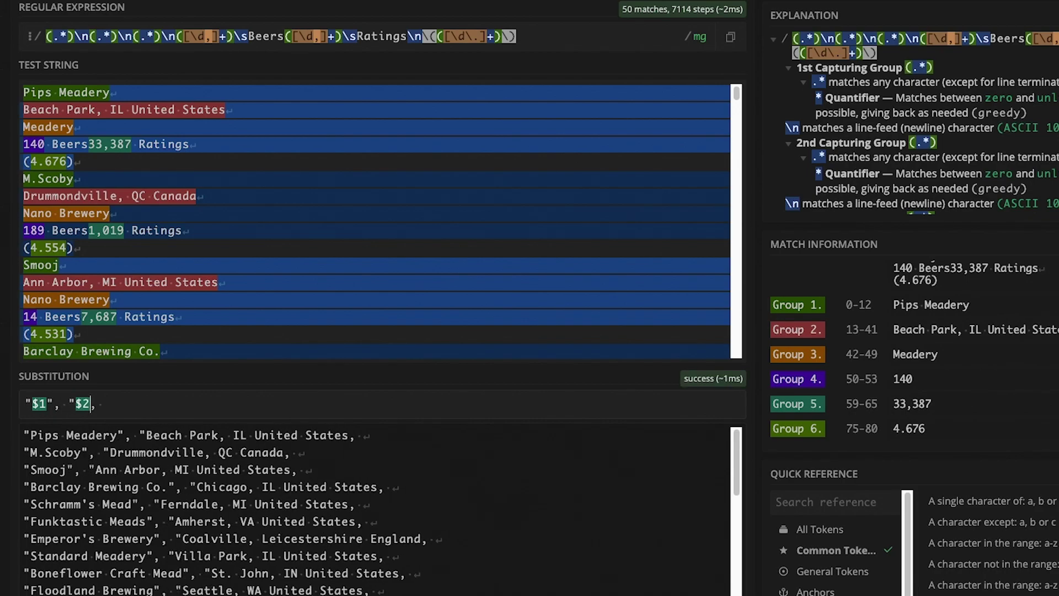
key(Right)
key(Right)
text(", )
text(")
text($3)
text("$)
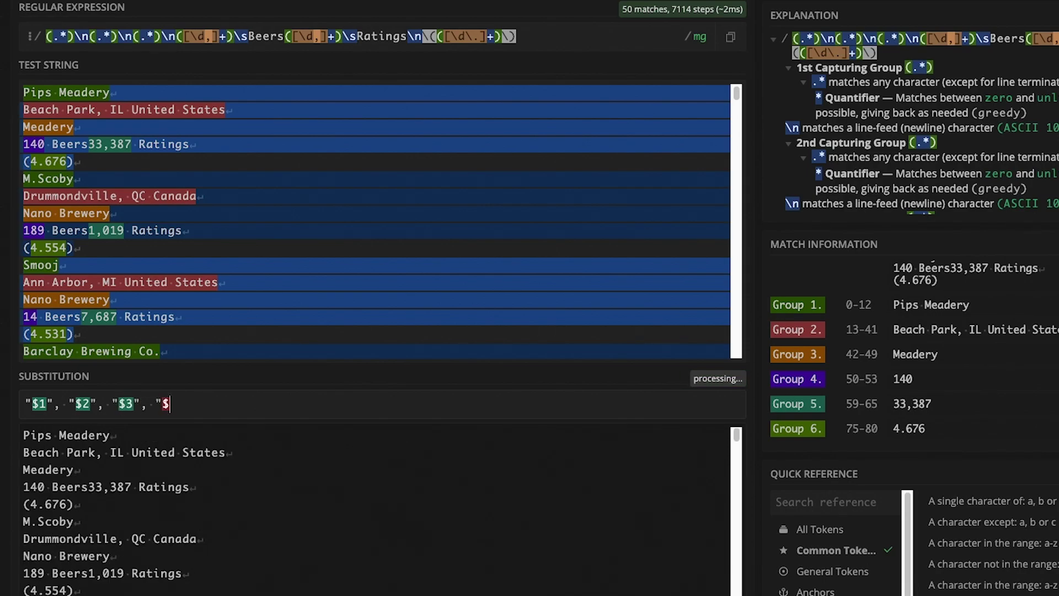
text(4", "$5", "$6")
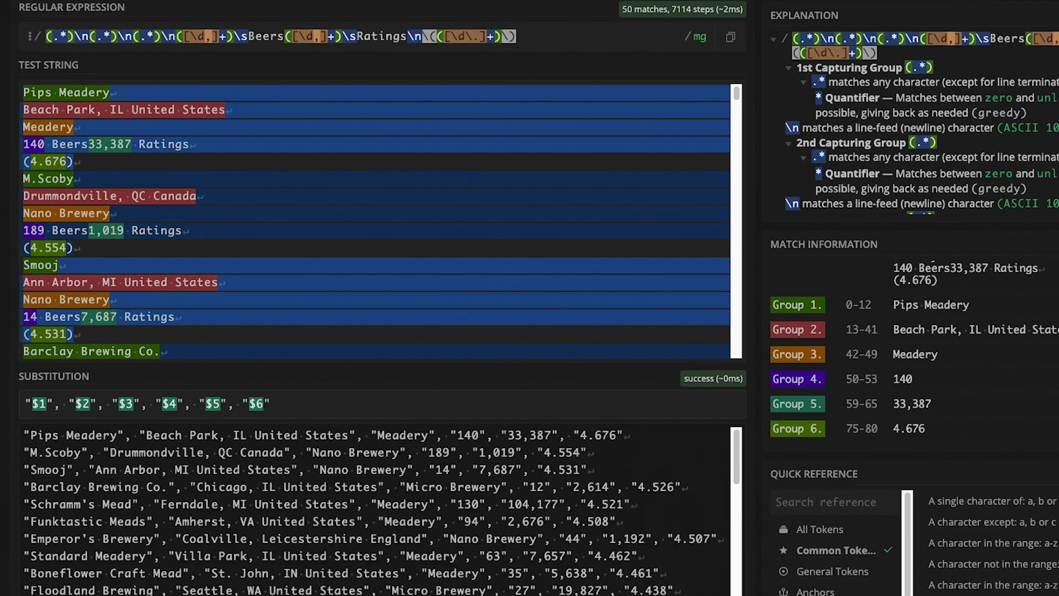
Select the whole substituted CSV output and go to the Regex 2 spreadsheet.
click(370, 487)
key(ctrl+a)
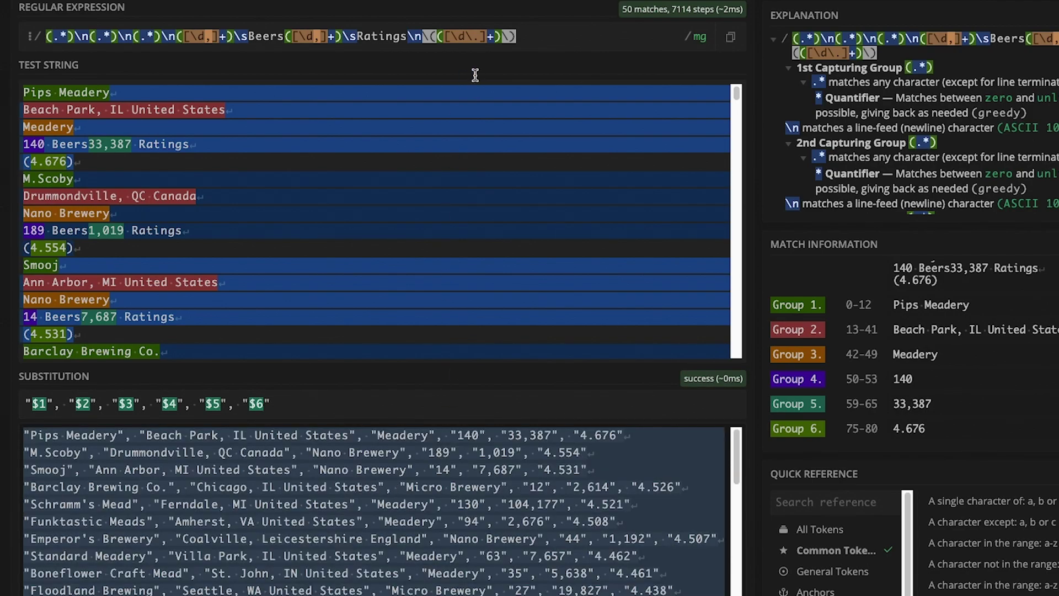
click(505, 27)
Paste the 50 CSV lines into new Sheet3 and split column A into six columns.
click(30, 586)
key(super+v)
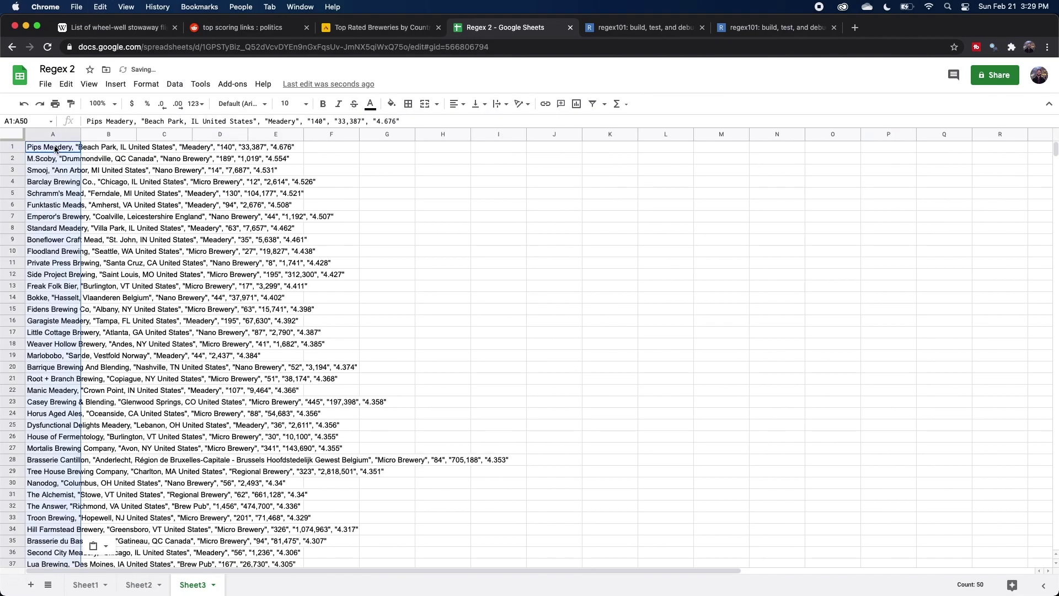
click(52, 134)
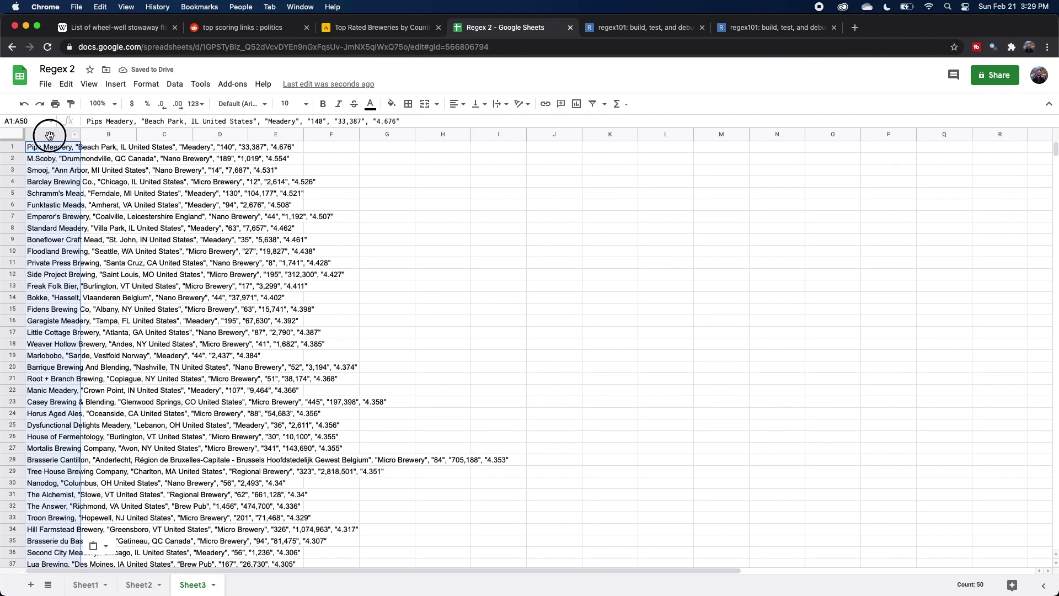
click(174, 84)
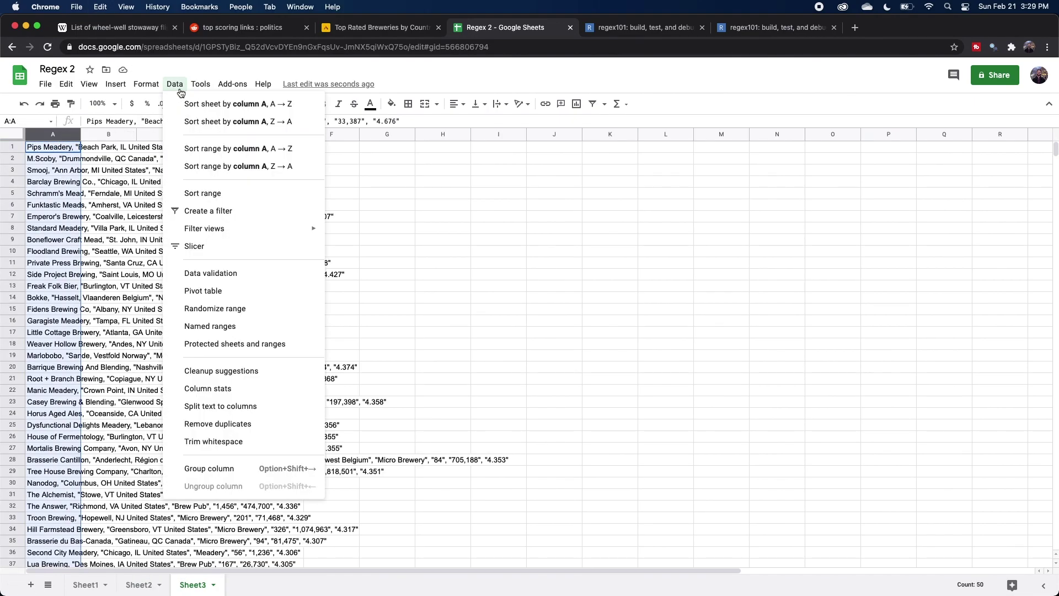
click(250, 411)
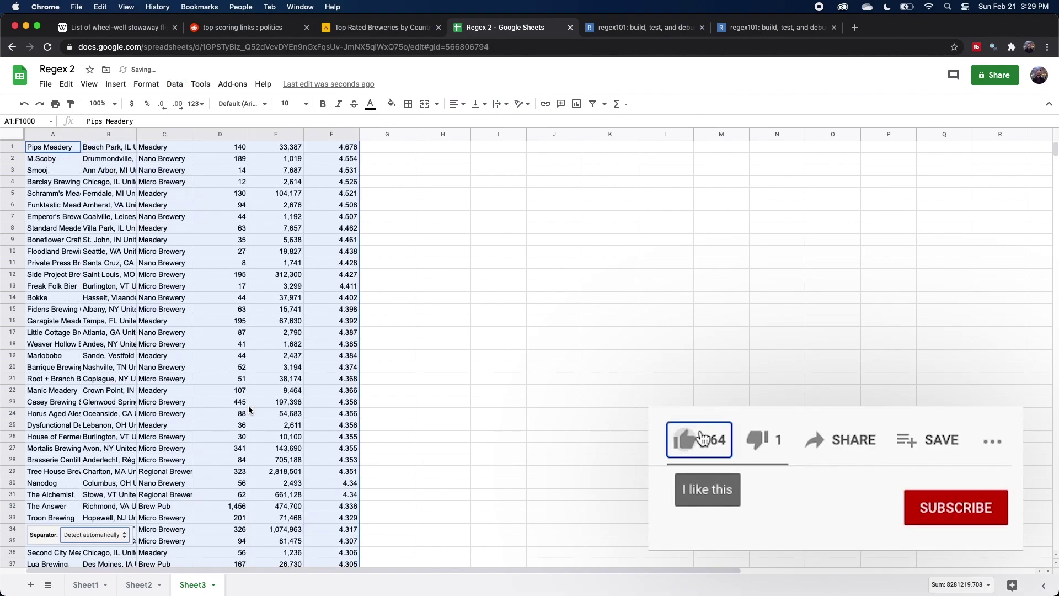
click(276, 286)
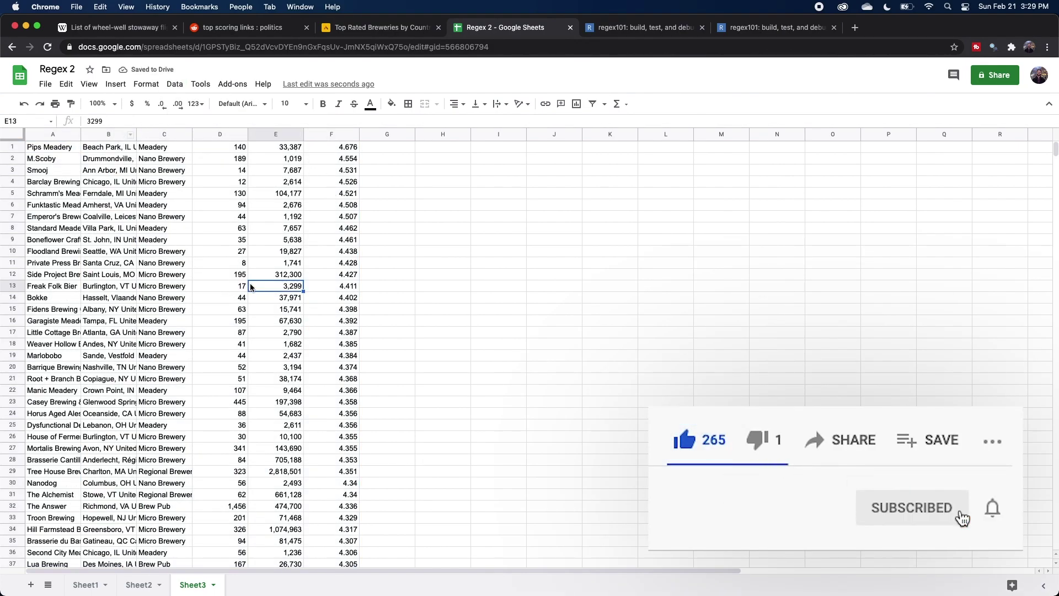
scroll(275, 240, down, 3)
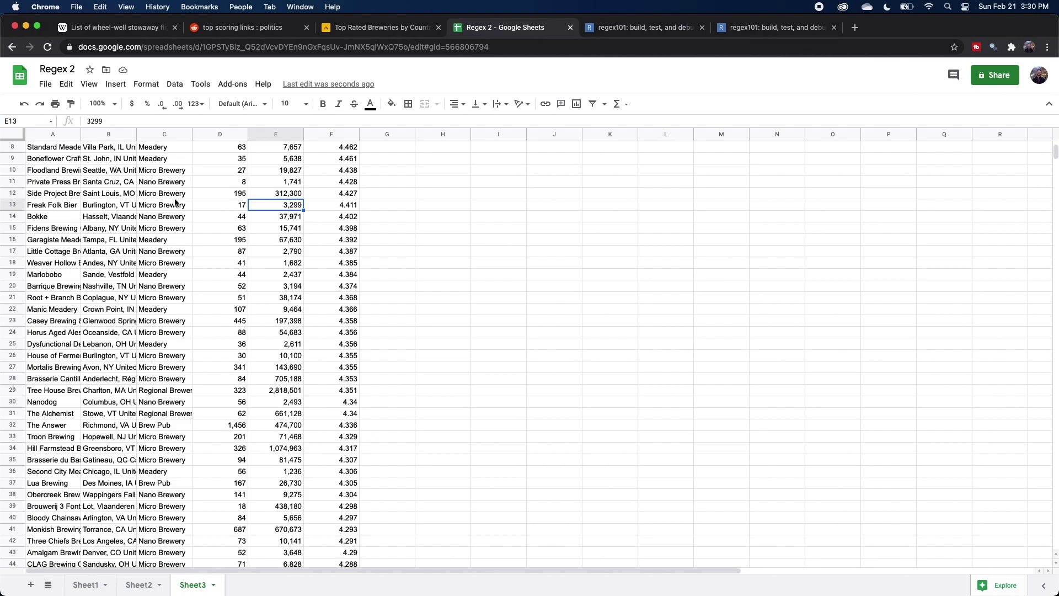
Reopen the Cheatography Regular Expressions Cheat Sheet tab for reference.
key(super+shift+t)
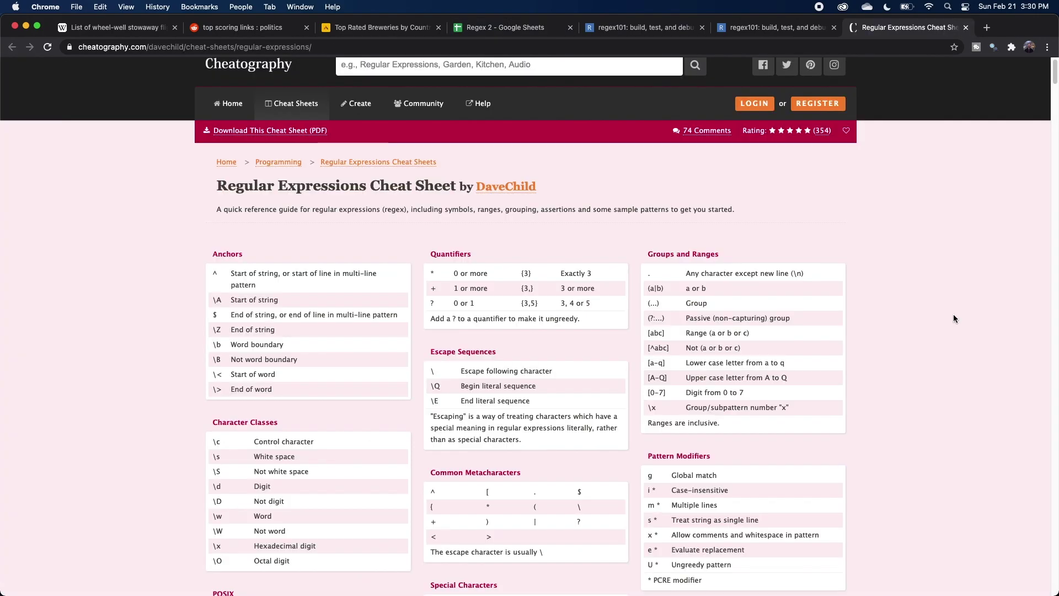